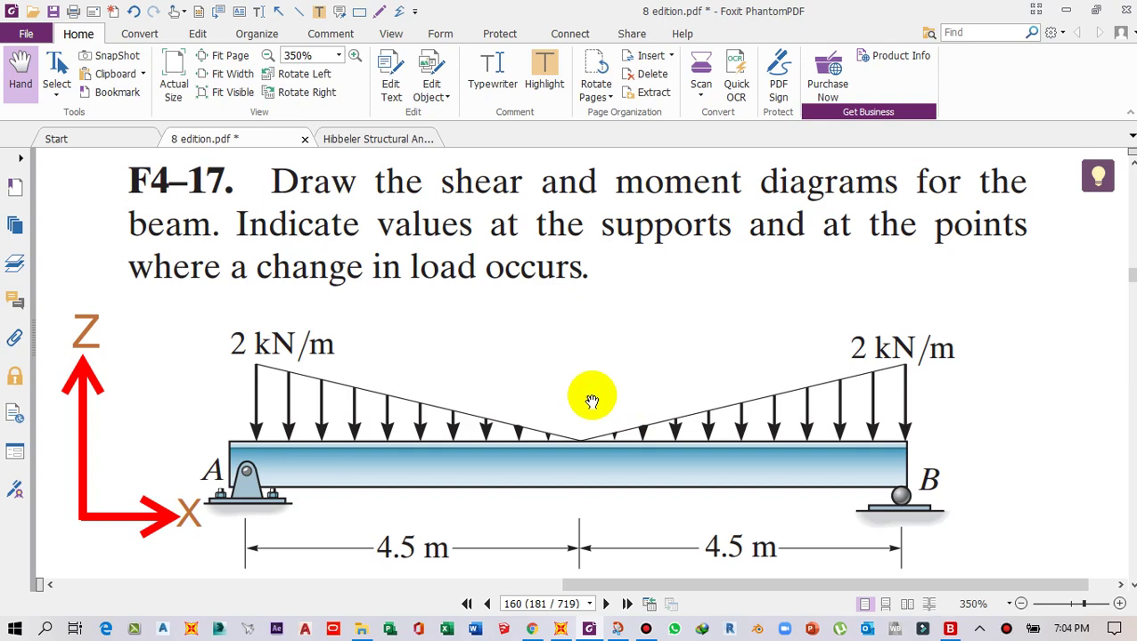
Step: Switch to SAP2000 and start a new model with KN, m, C units from the Grid Only template
left_click(561, 629)
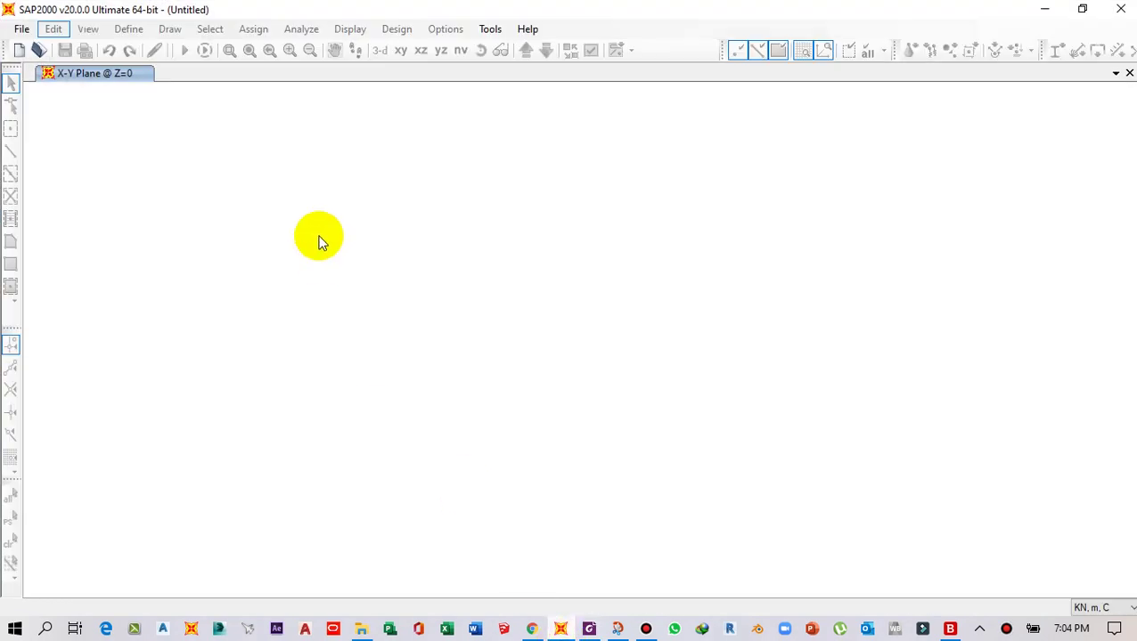
left_click(22, 31)
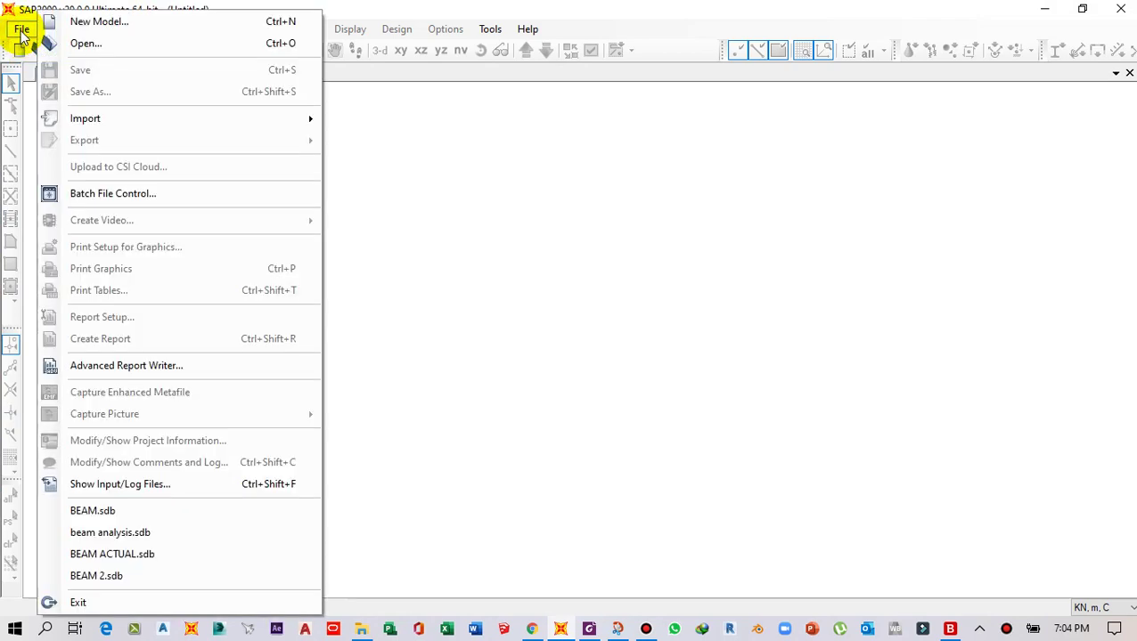
left_click(102, 22)
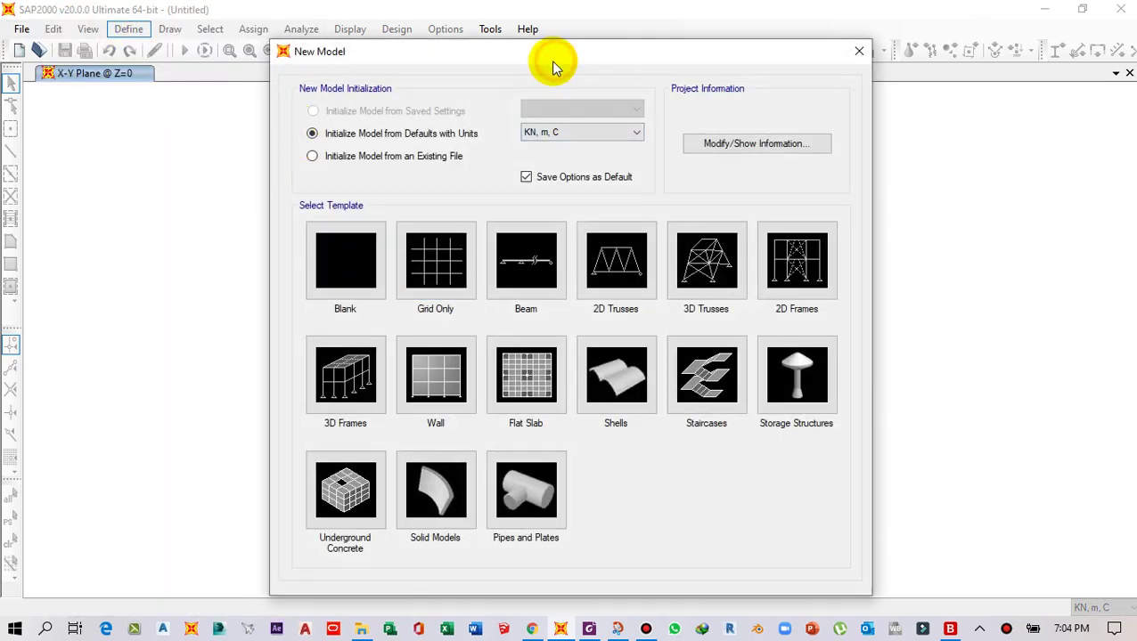
left_click_drag(554, 64, 550, 71)
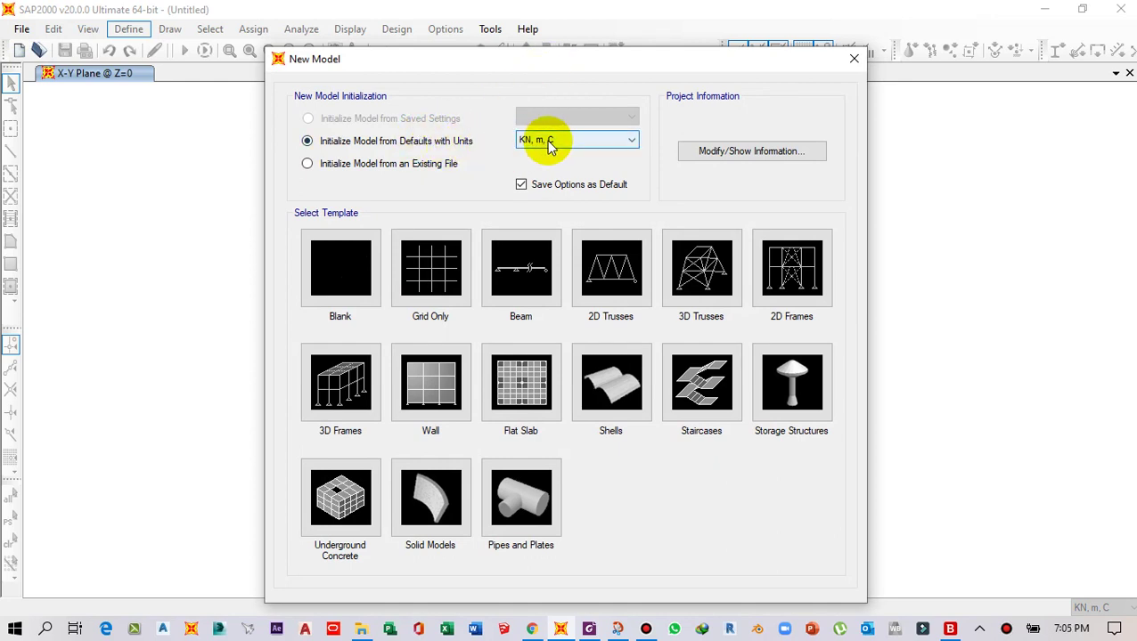
left_click(589, 628)
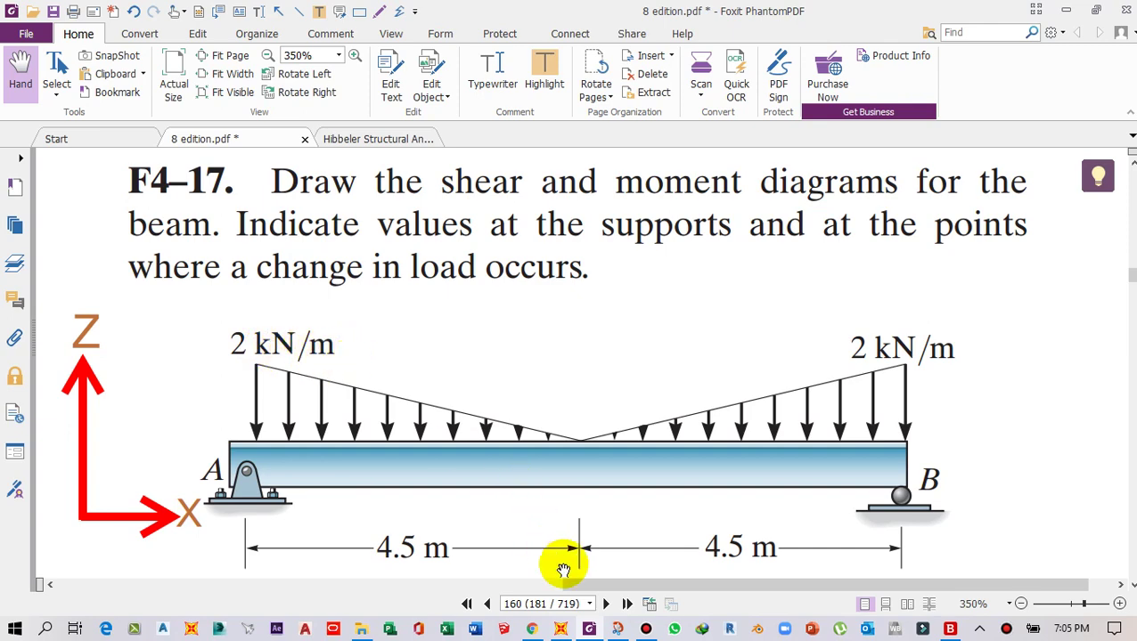
left_click(560, 629)
left_click(559, 142)
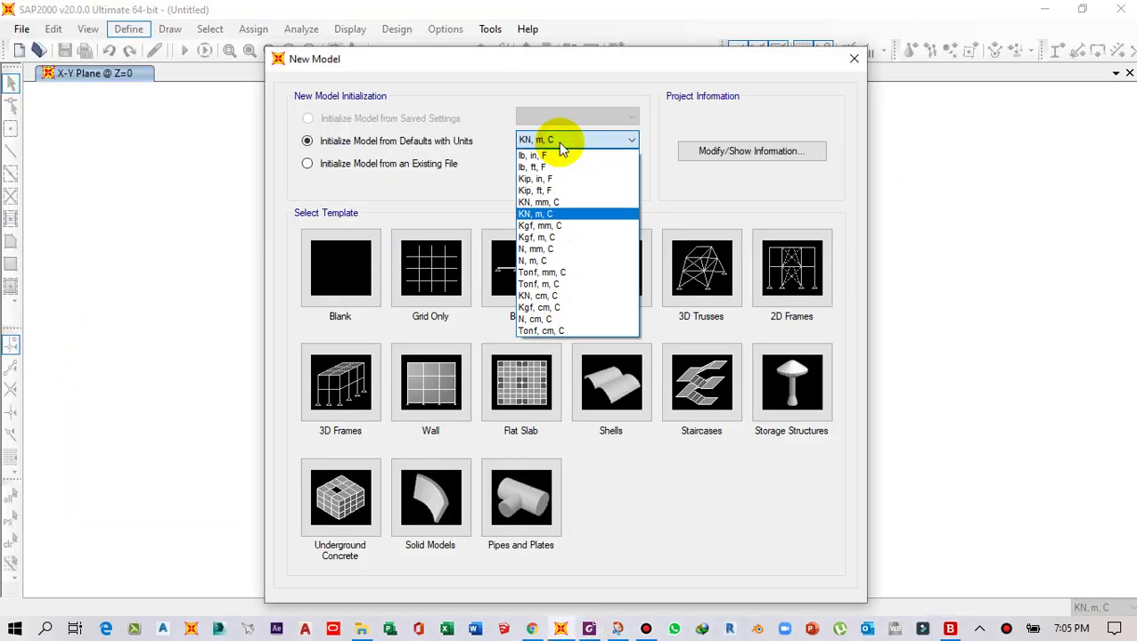
left_click(556, 213)
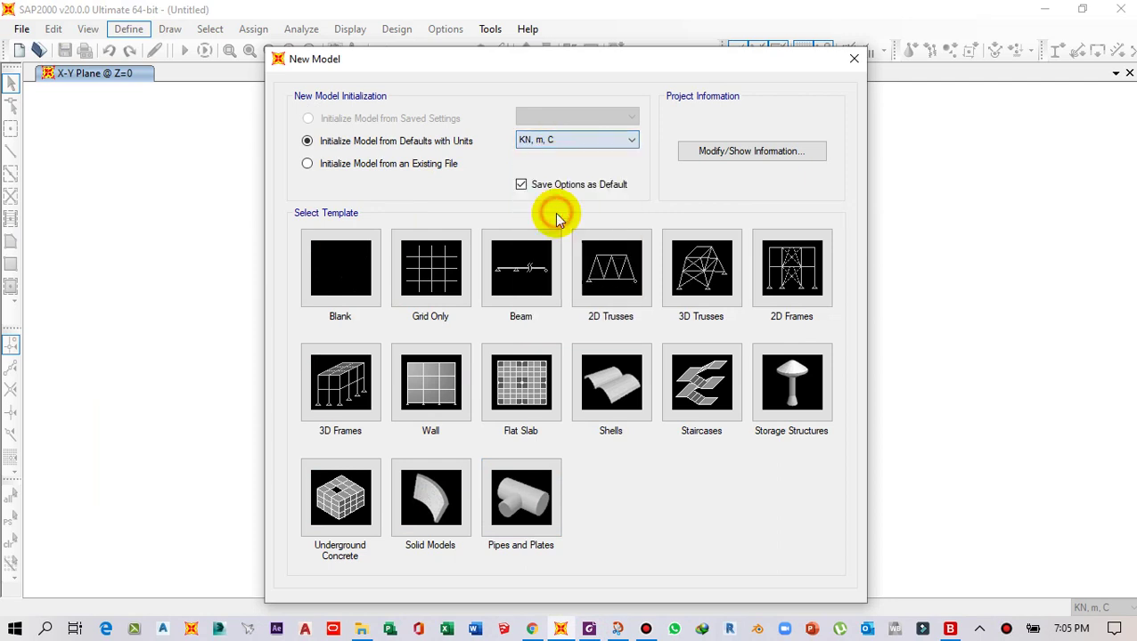
left_click(445, 269)
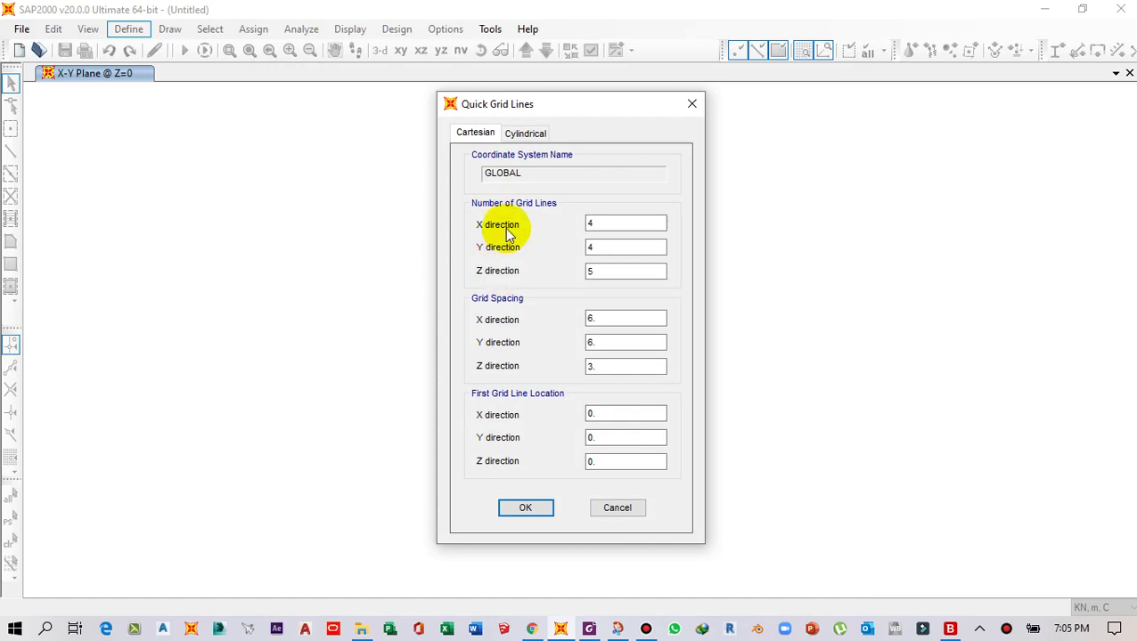
Step: Switch to the beam problem PDF, sketch a diagonal Y-axis arrow from the origin of the coordinate axes, and undo it
left_click(588, 628)
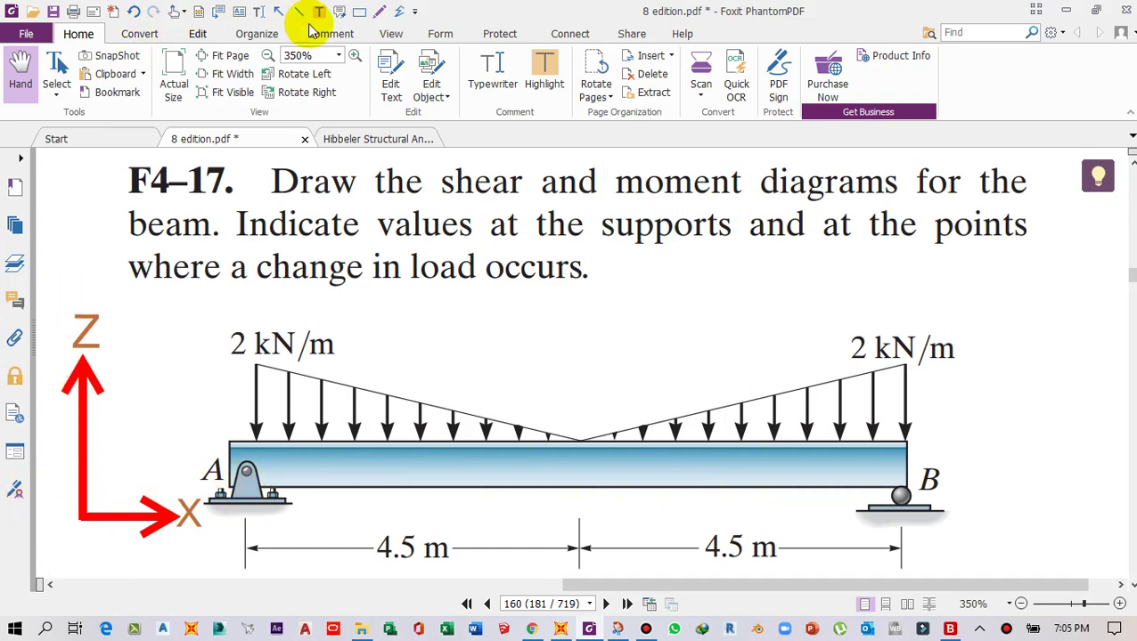
left_click(379, 11)
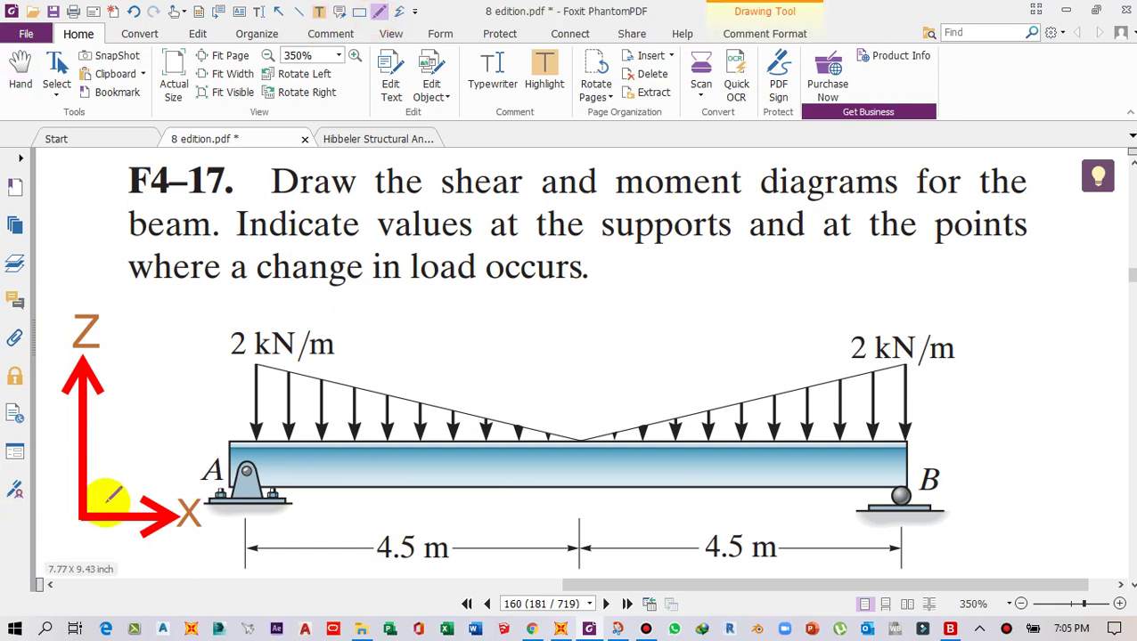
mouse_move(89, 510)
left_mouse_down()
mouse_move(135, 457)
mouse_move(115, 466)
mouse_move(136, 490)
left_mouse_up()
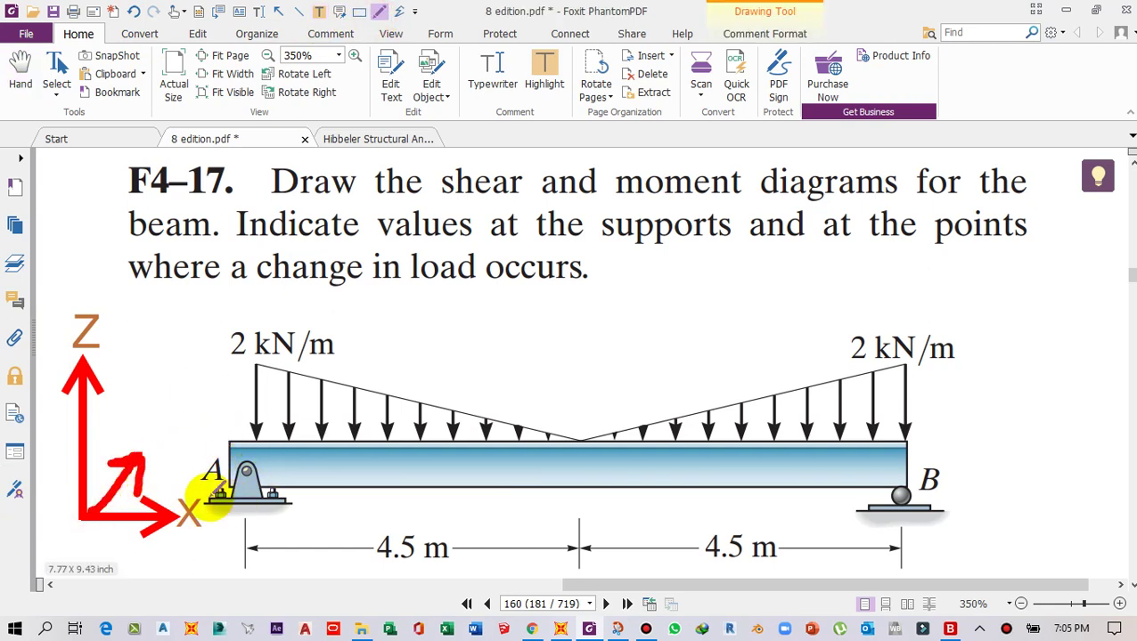
key("ctrl+z")
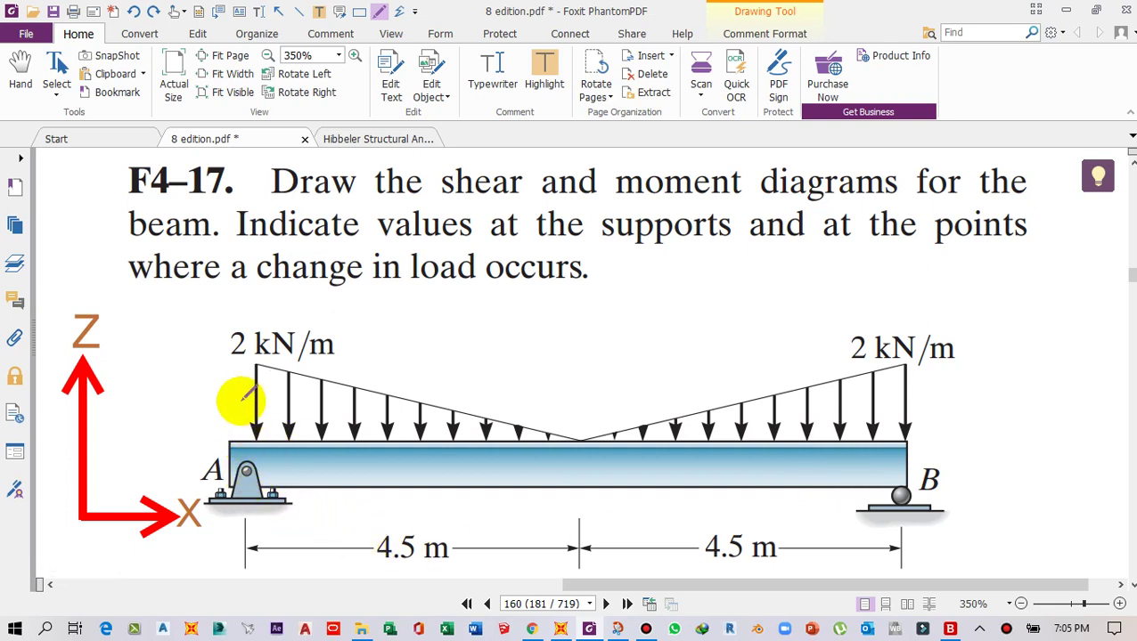
Step: Mark the beam's two supports and midspan with freehand vertical strokes, and draw an X-direction arrow along the first 4.5 m span
left_click_drag(238, 394, 247, 466)
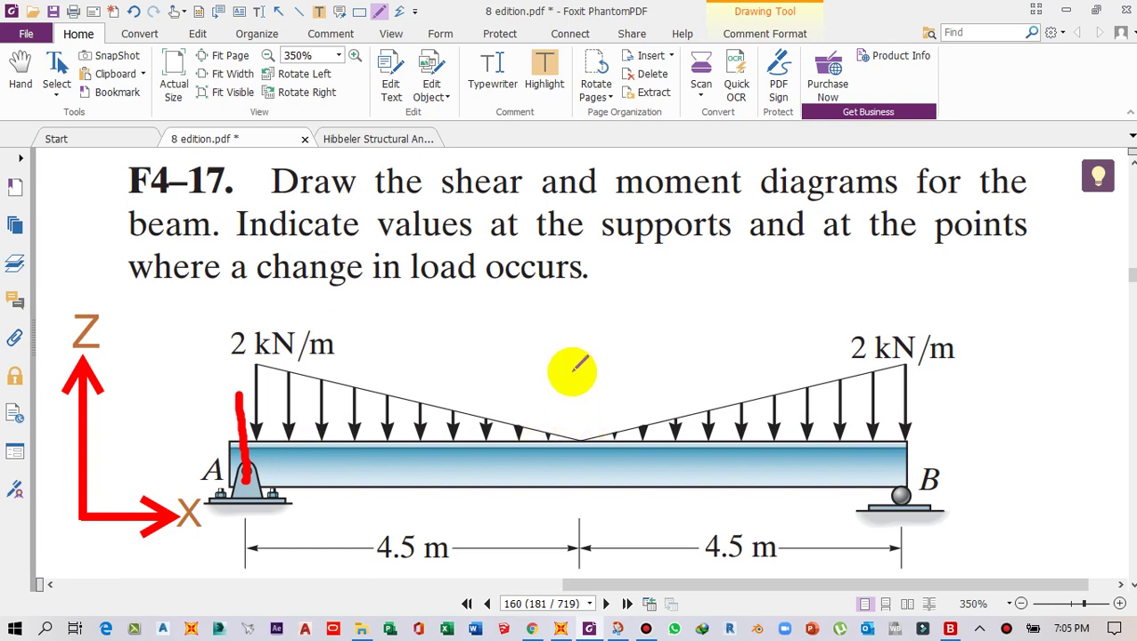
left_click_drag(571, 368, 574, 448)
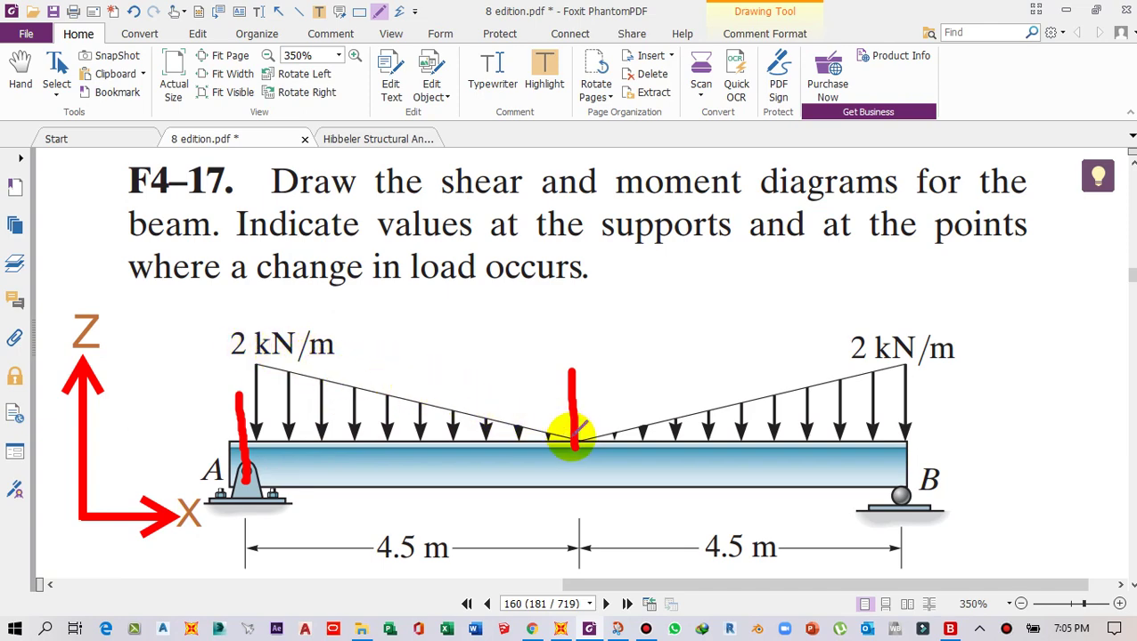
left_click_drag(906, 407, 909, 462)
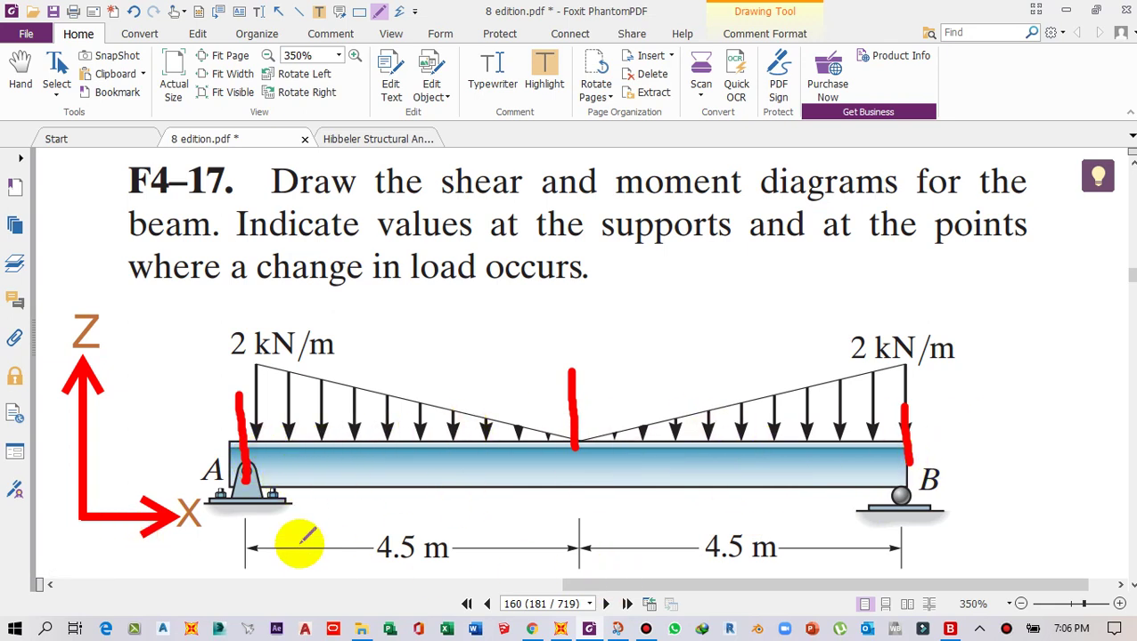
mouse_move(248, 527)
left_mouse_down()
mouse_move(549, 519)
mouse_move(513, 510)
mouse_move(542, 518)
mouse_move(508, 547)
left_mouse_up()
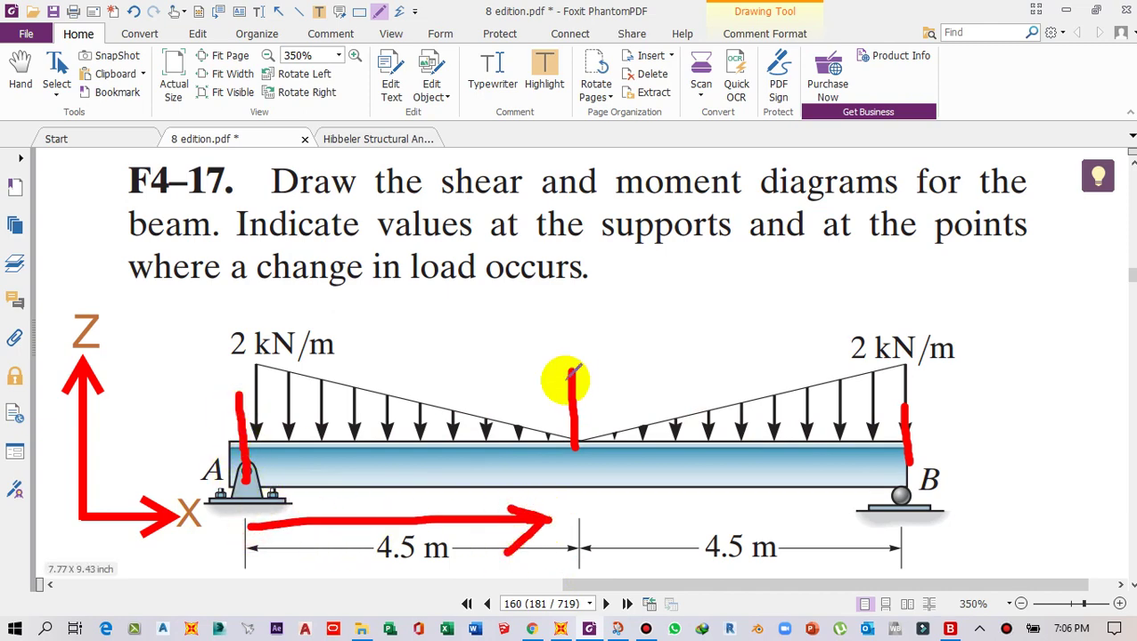
Step: Return to SAP2000 and set the number of grid lines to 3 in X, 1 in Y and 1 in Z
left_click(589, 629)
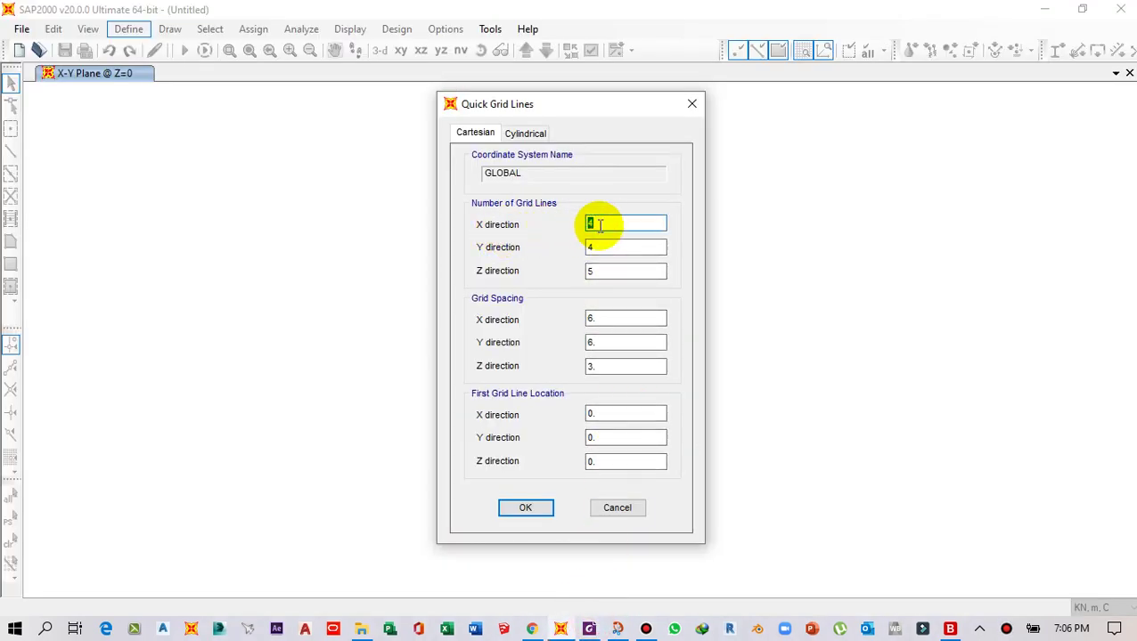
type("3")
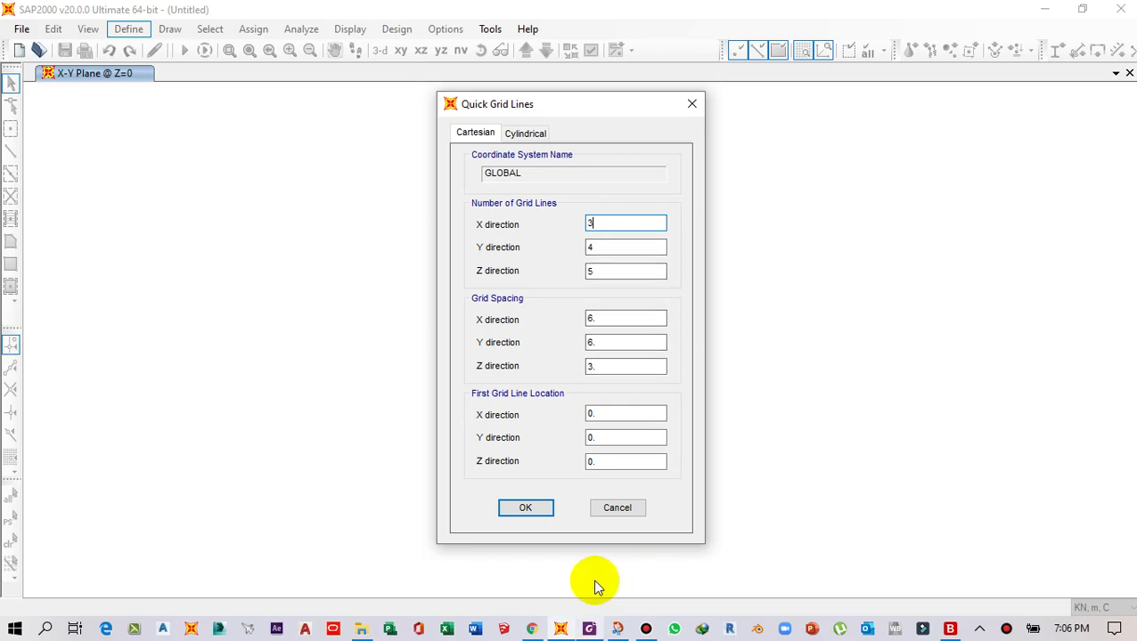
left_click(588, 629)
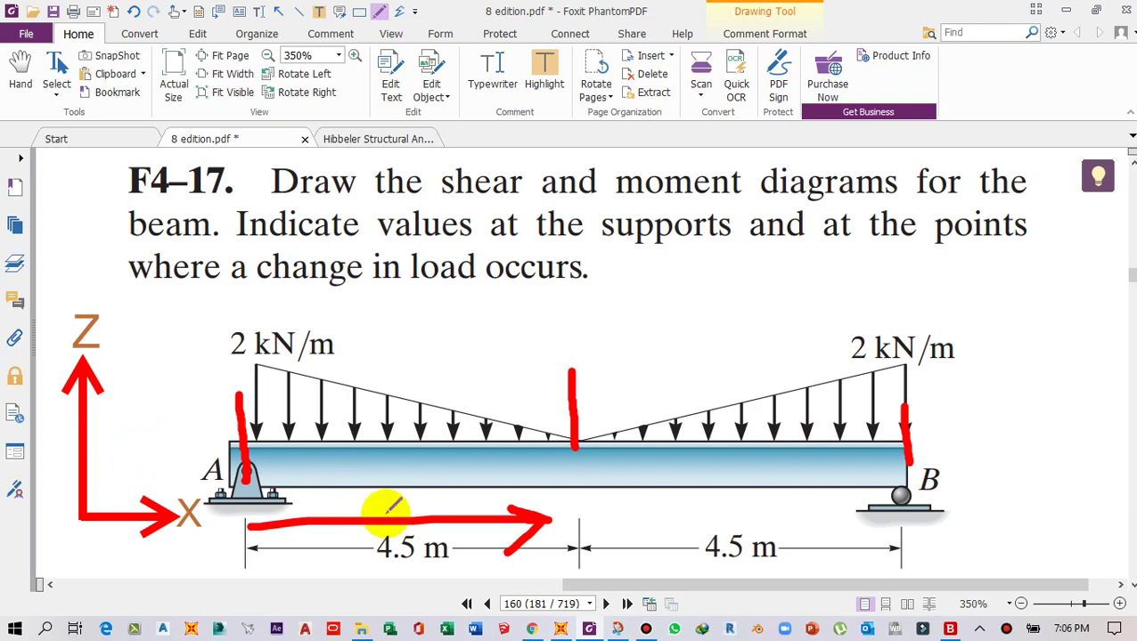
left_click(561, 628)
double_click(595, 247)
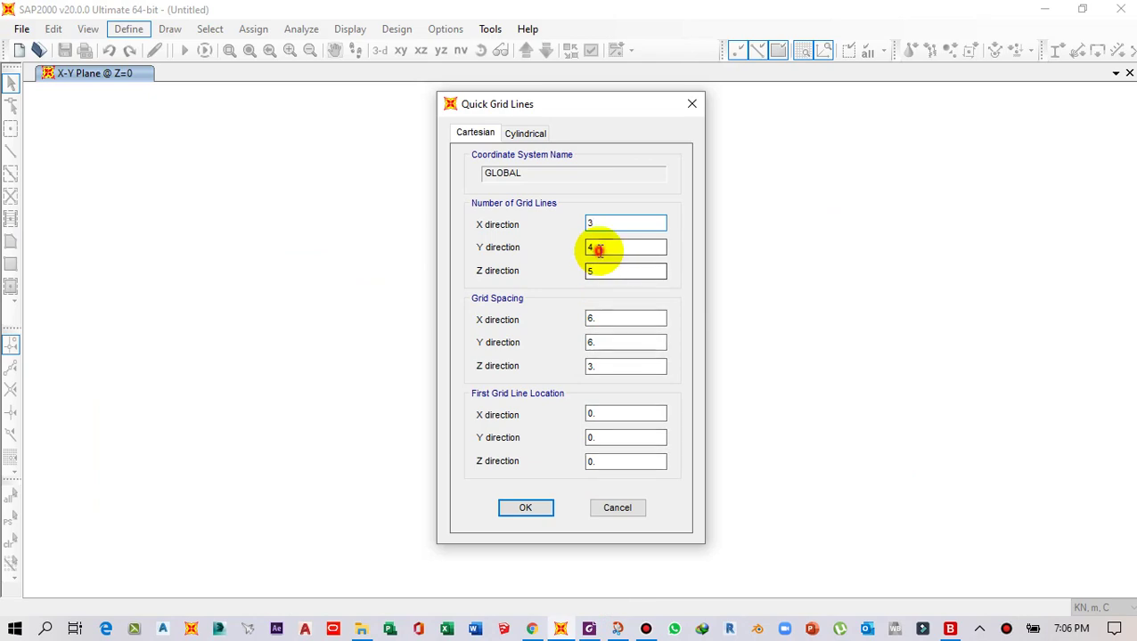
type("1")
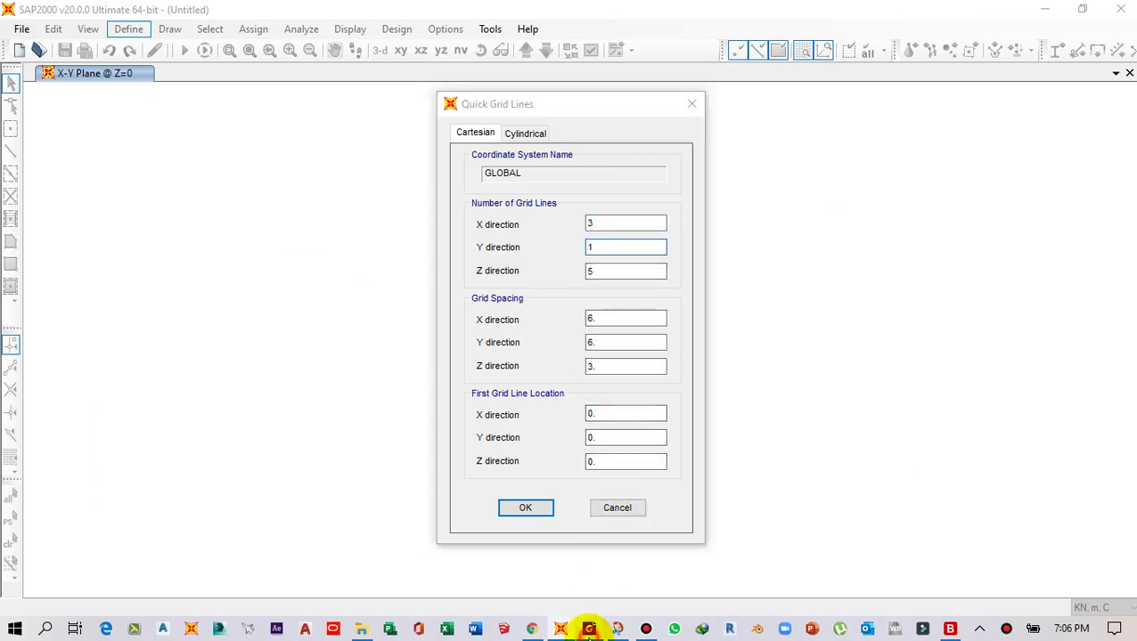
left_click(589, 628)
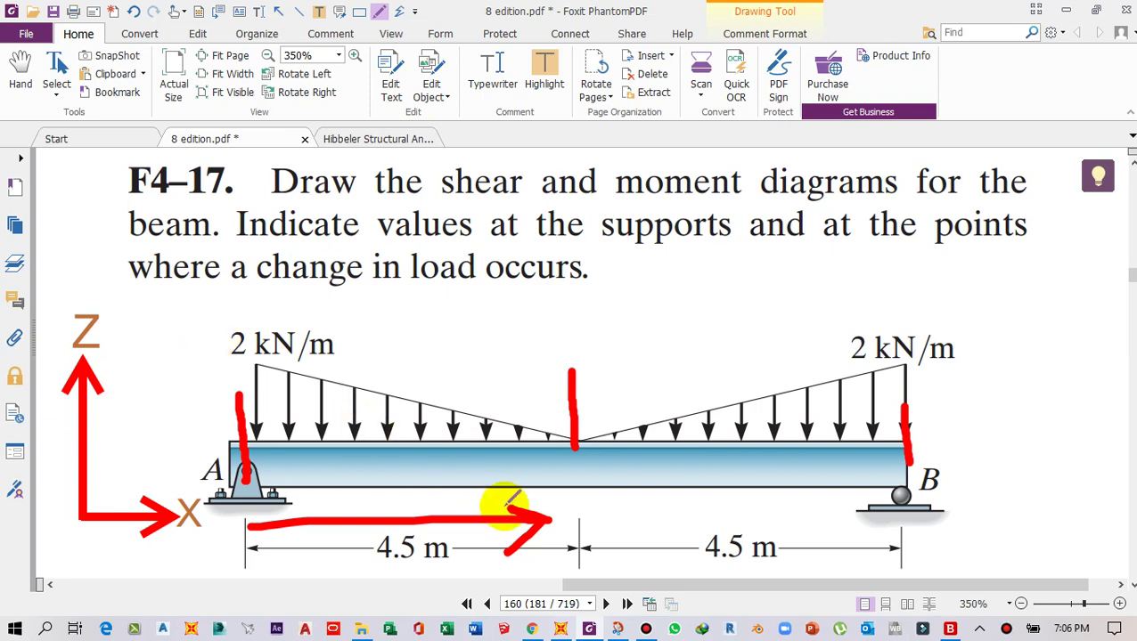
left_click(589, 627)
left_click(591, 270)
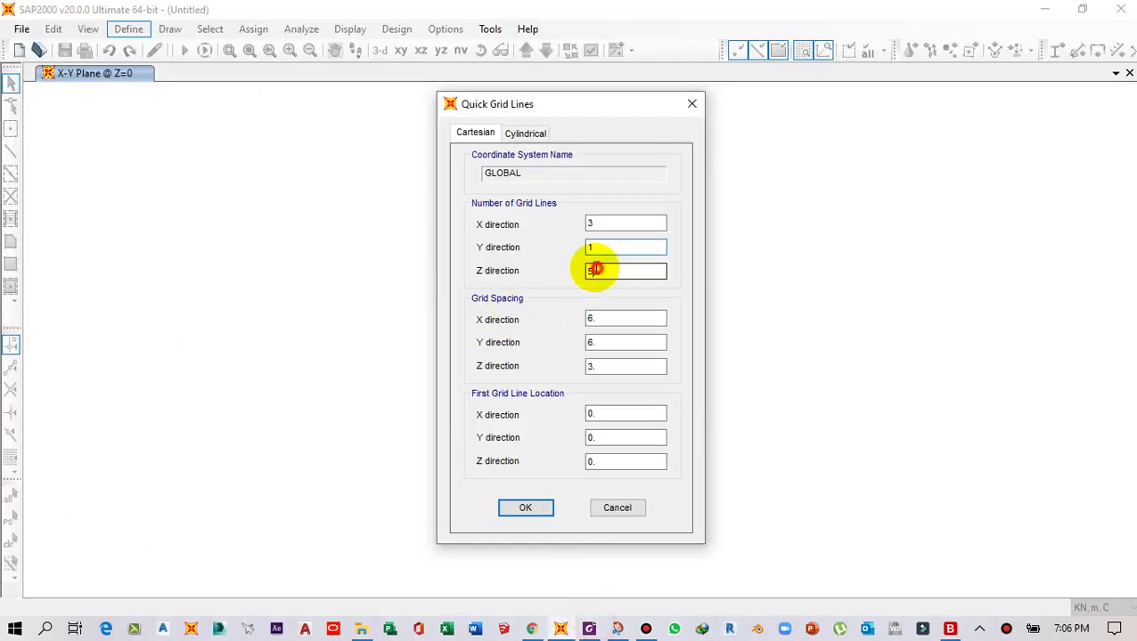
type("1")
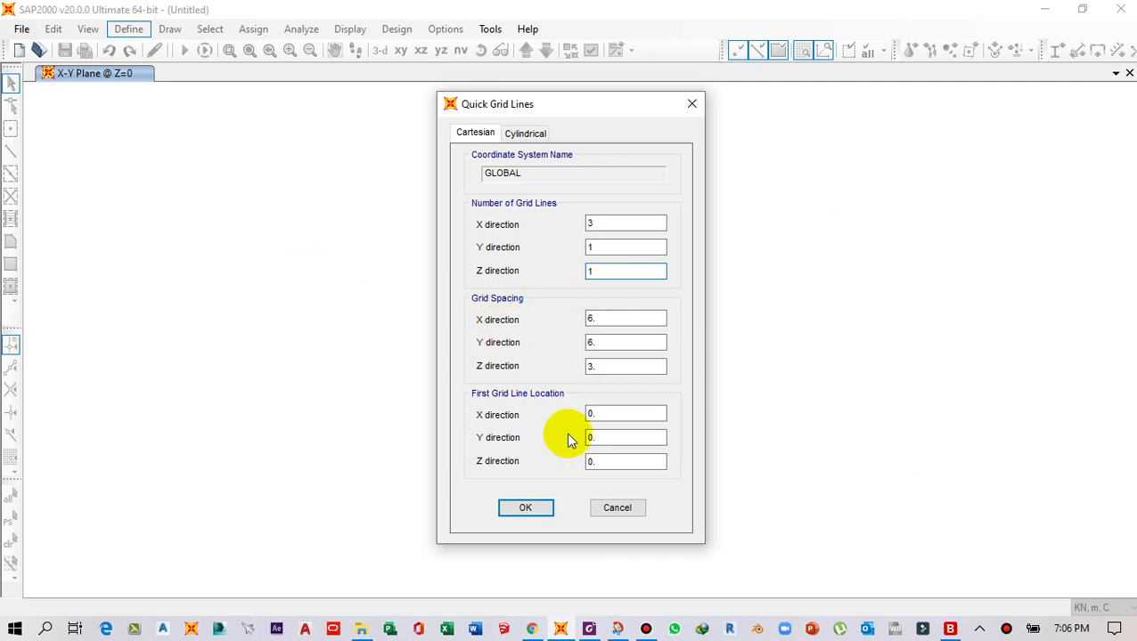
Step: Check the span length in the problem PDF, set the X grid spacing to 4.5 m, and create the grid
left_click(591, 629)
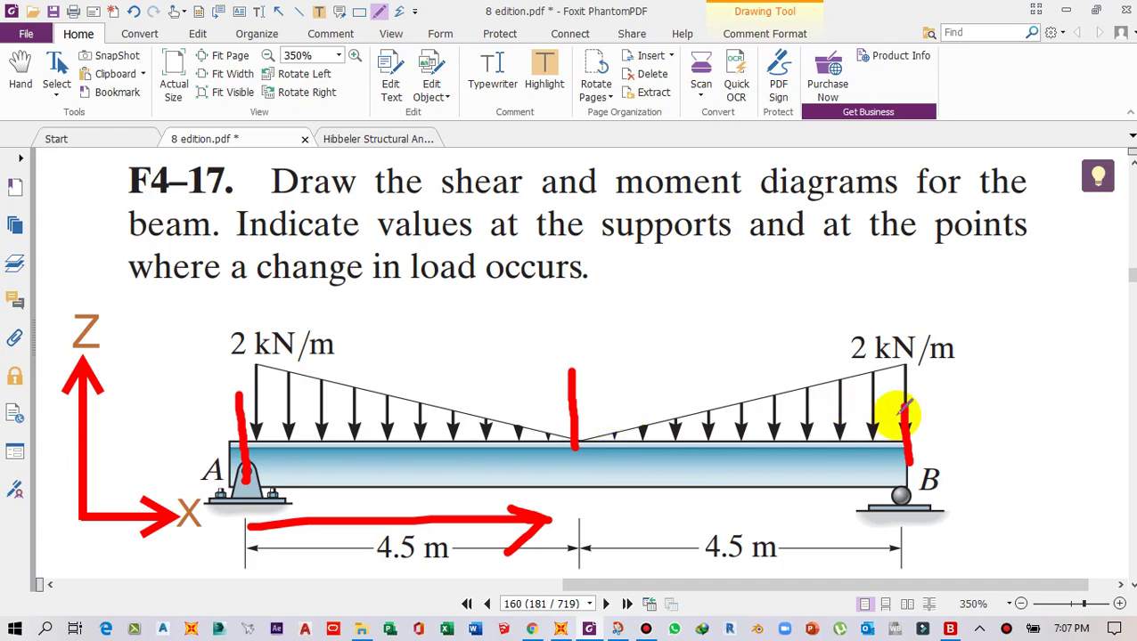
left_click(561, 629)
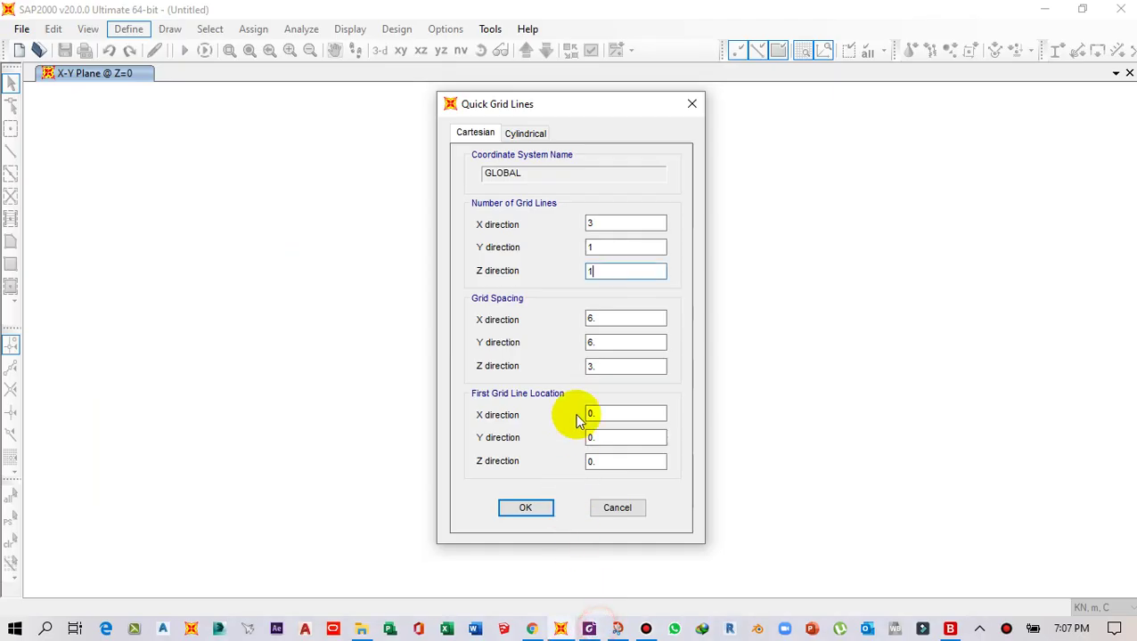
left_click(584, 318)
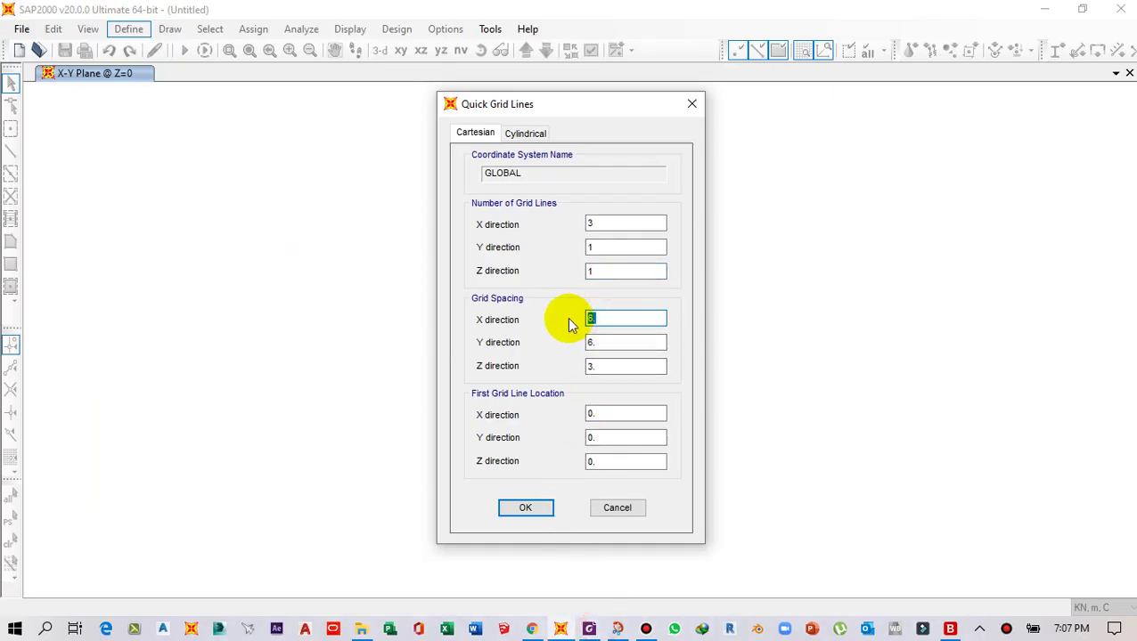
type("4.5")
left_click(591, 344)
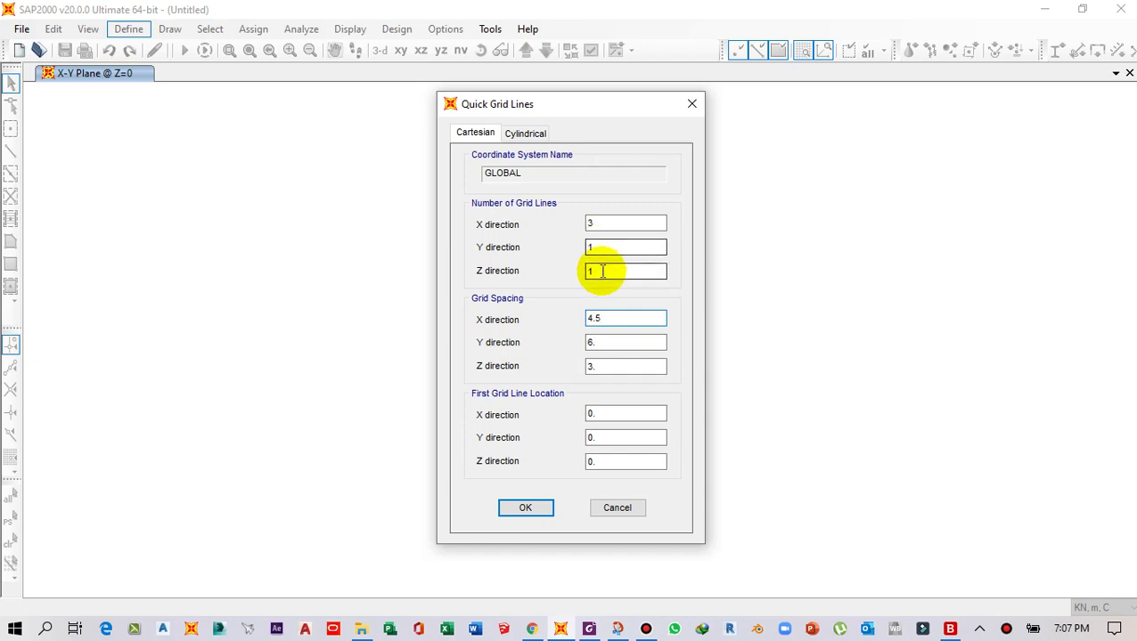
left_click(545, 510)
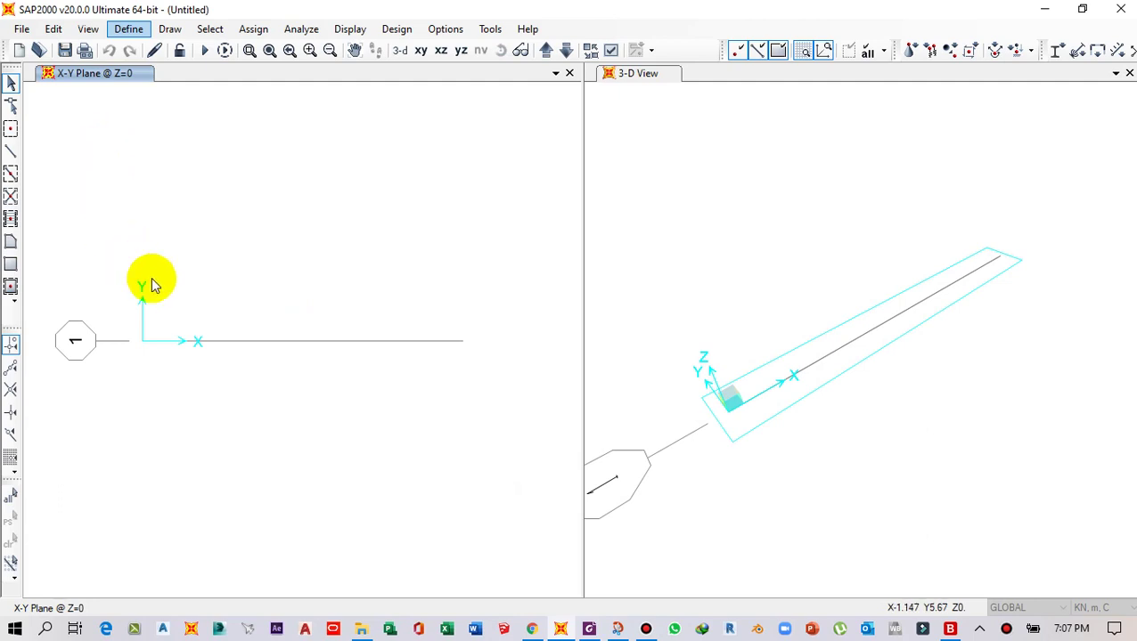
Step: Change the X-Y plan view to the X-Z plane at Y=0
left_click_drag(127, 315, 513, 360)
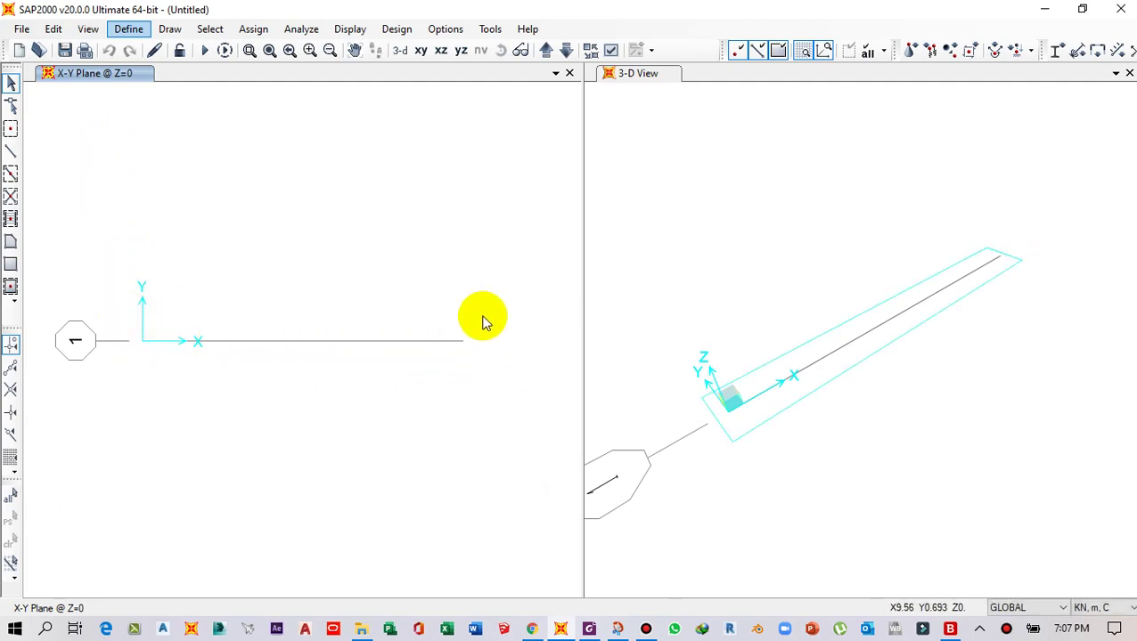
left_click_drag(107, 280, 464, 362)
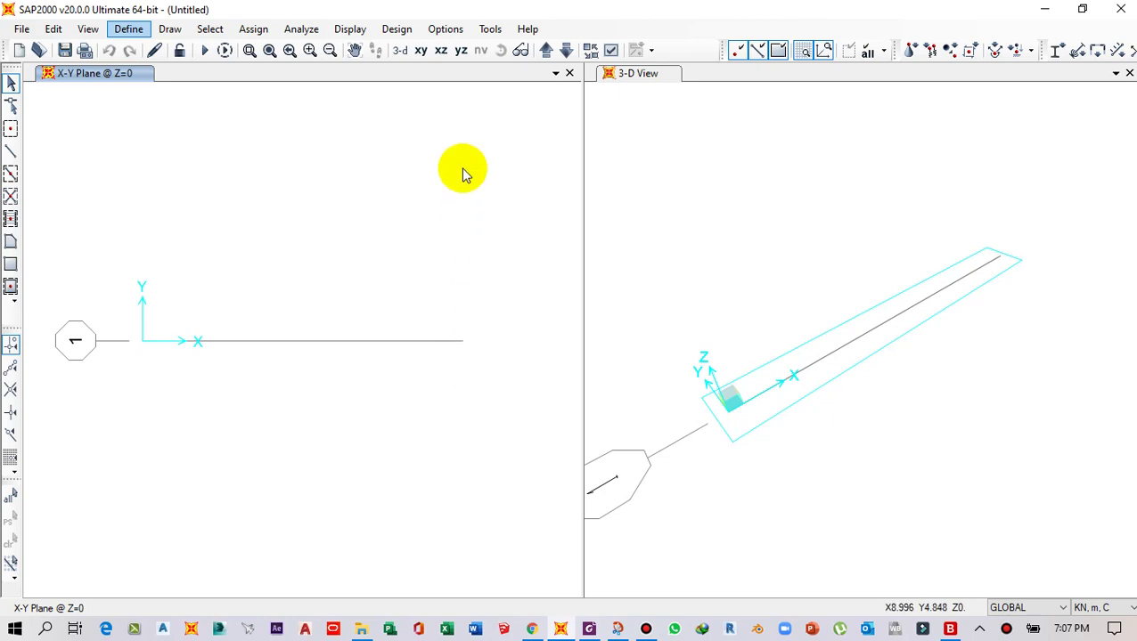
left_click(441, 51)
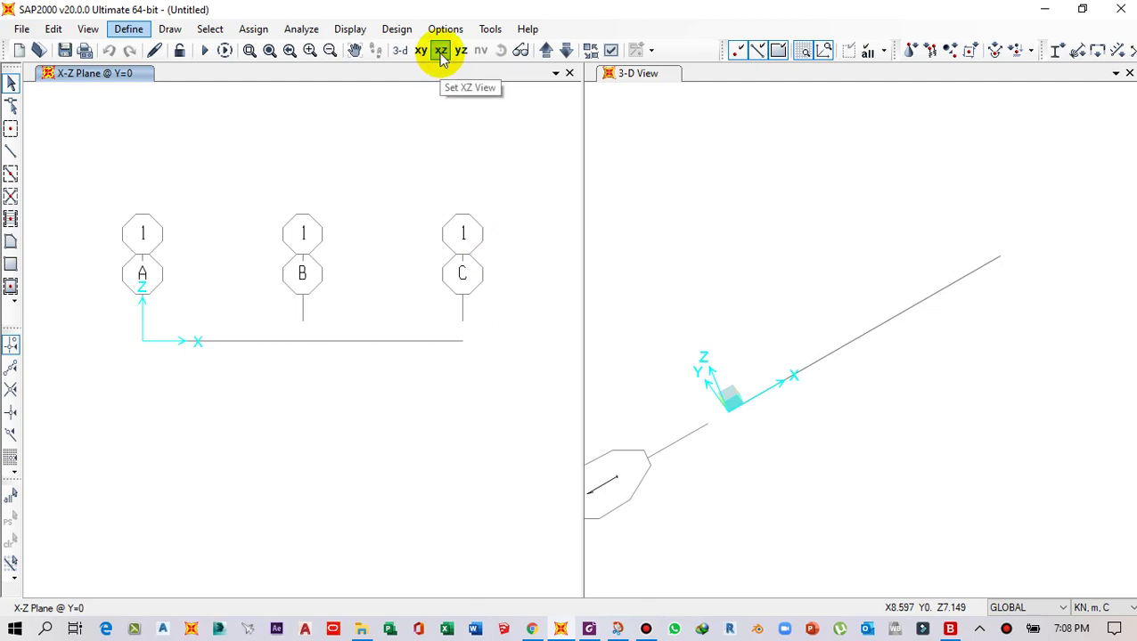
Step: Modify the DEAD load pattern to use a self weight multiplier of 0
left_click(130, 30)
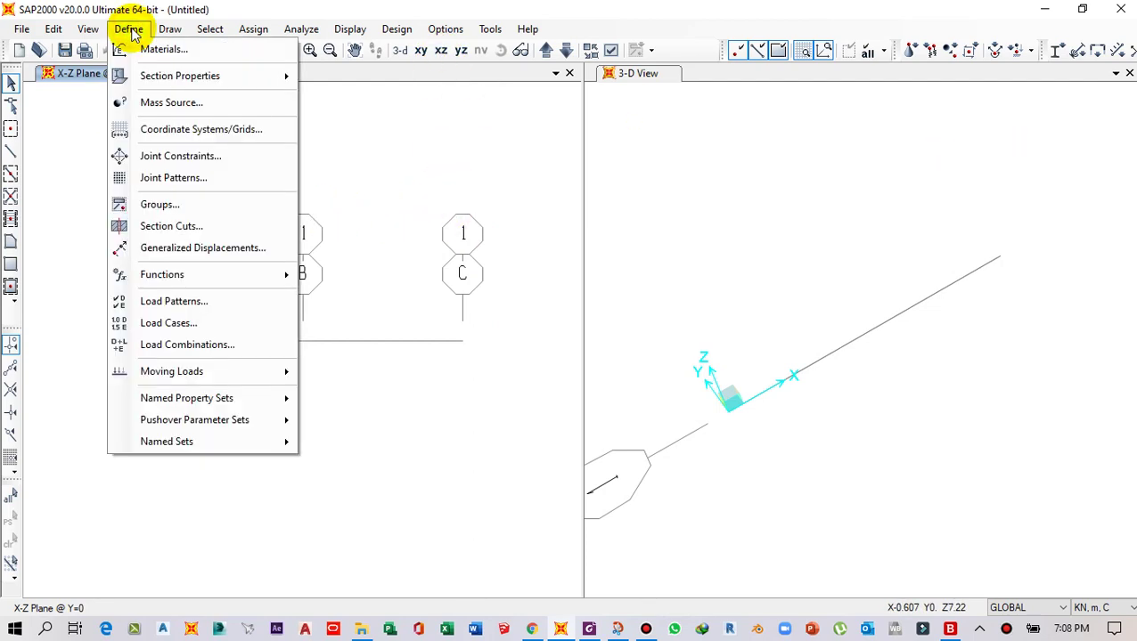
left_click(201, 303)
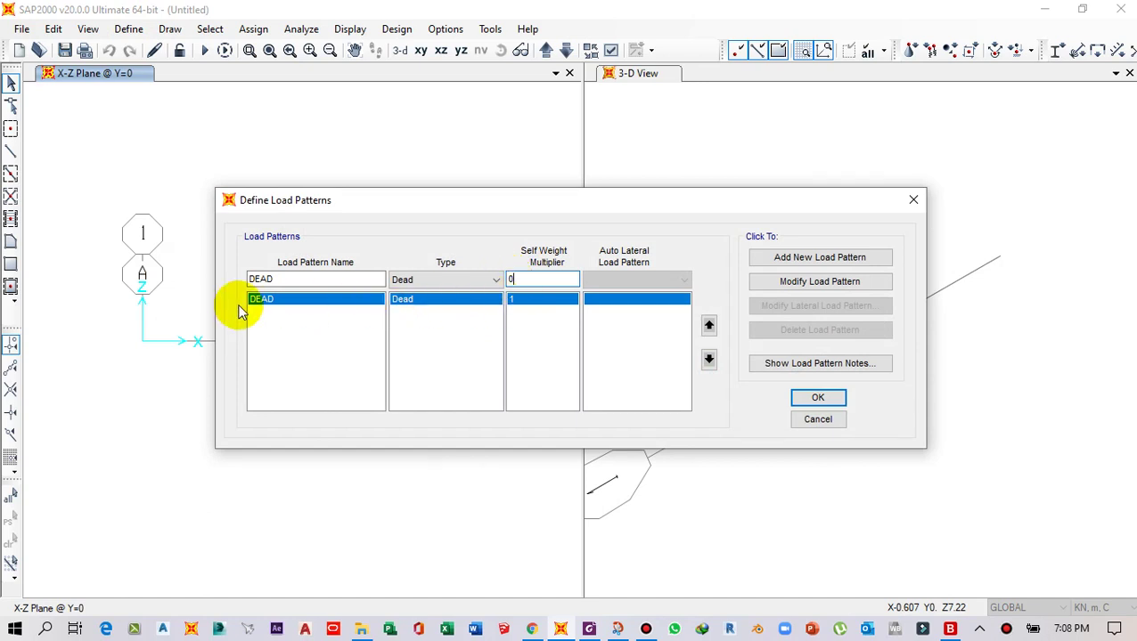
left_click(817, 281)
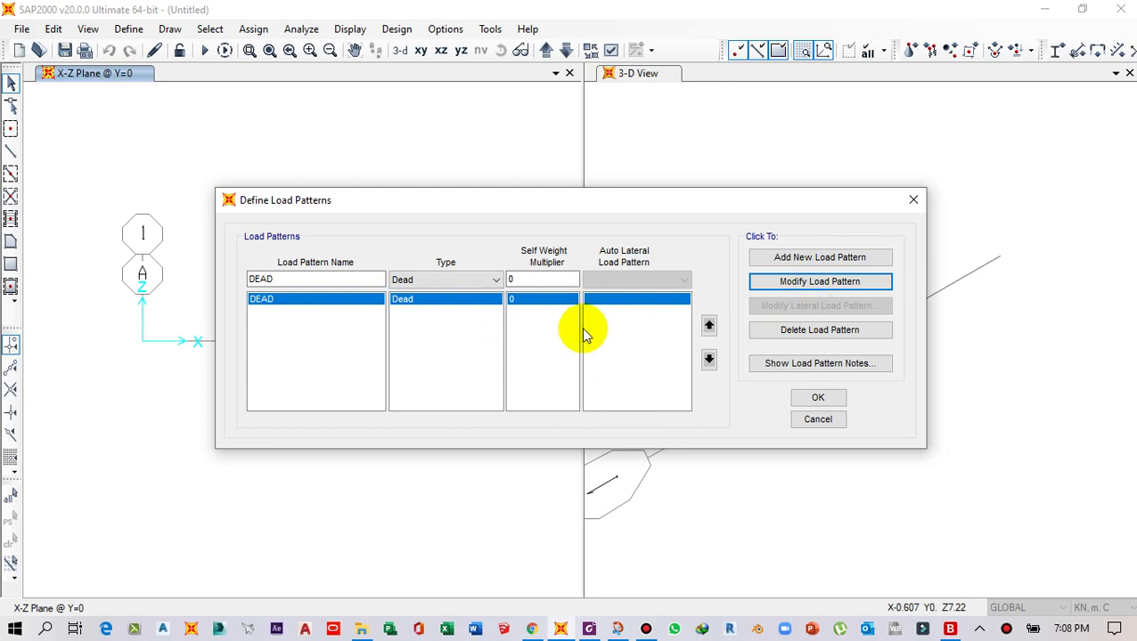
Step: Accept the load pattern changes and draw two straight FSEC1 frame members along the X axis, from grid A to B and B to C
left_click(800, 400)
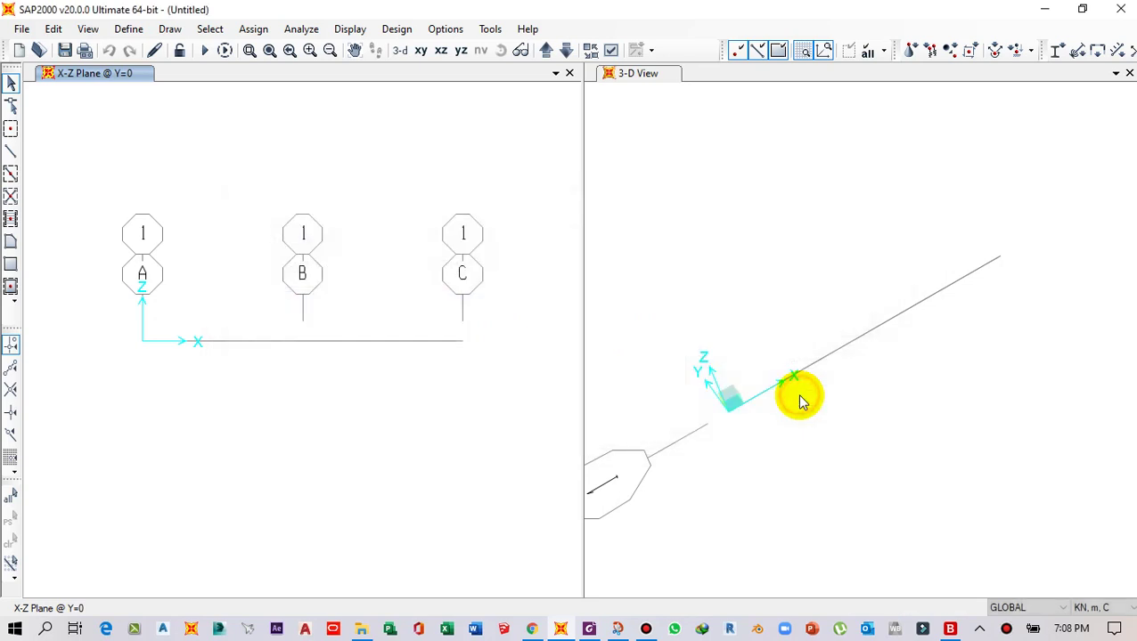
left_click(171, 29)
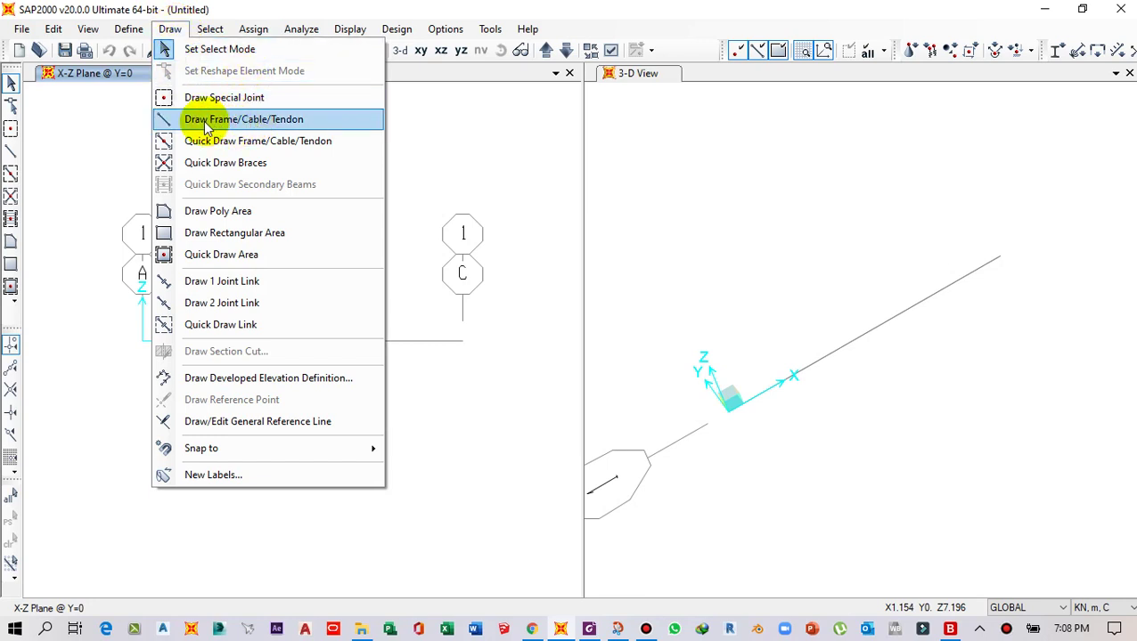
left_click(255, 124)
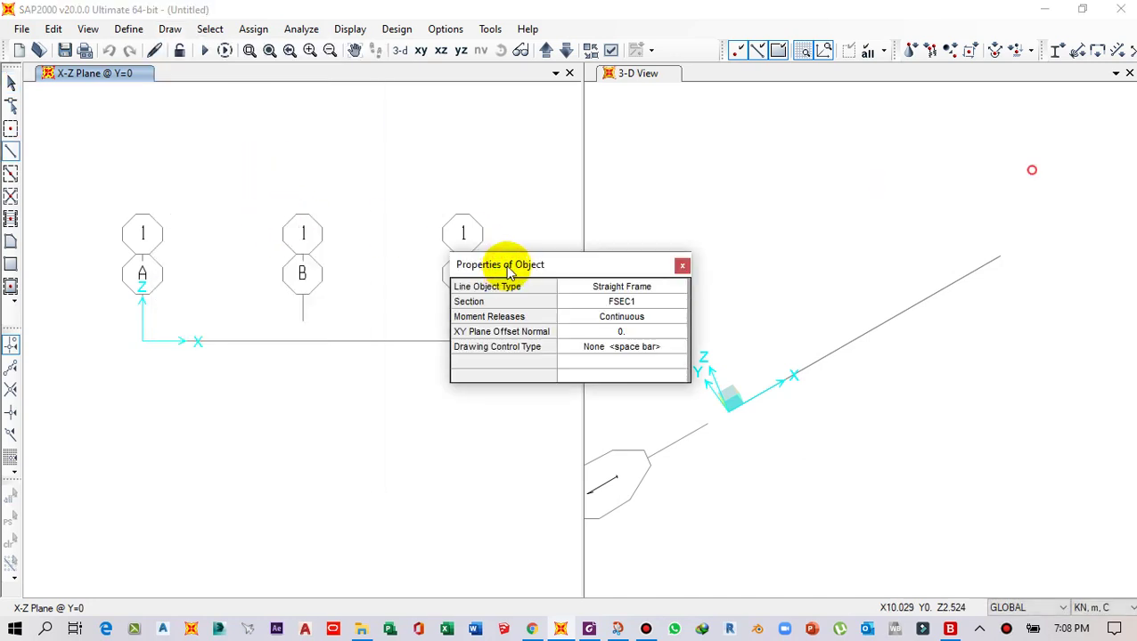
left_click_drag(505, 270, 718, 145)
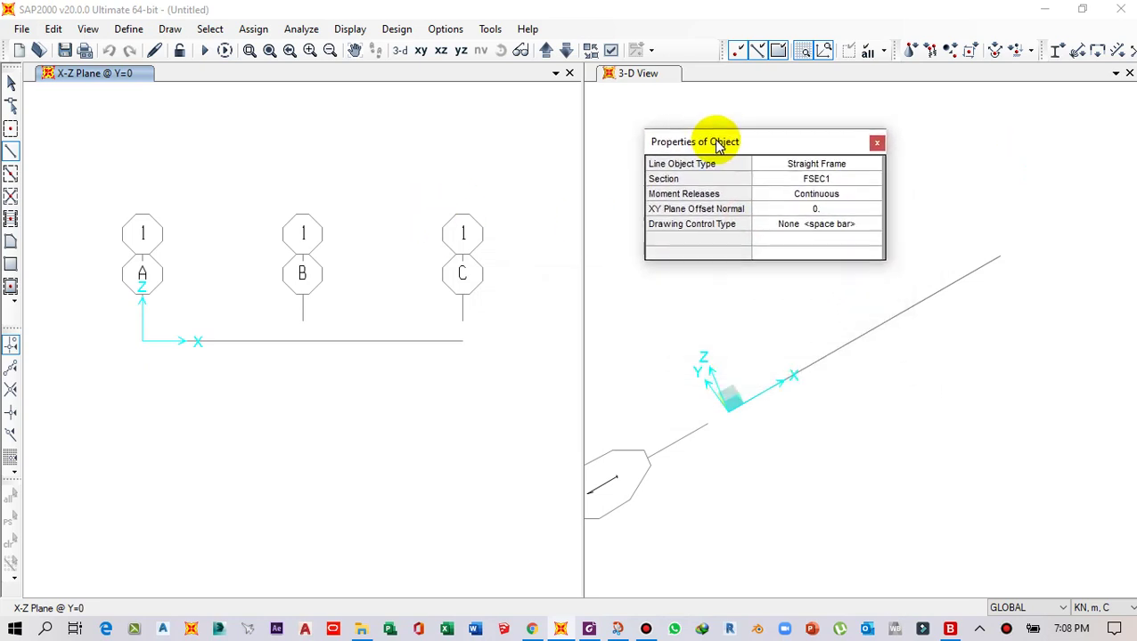
left_click(141, 344)
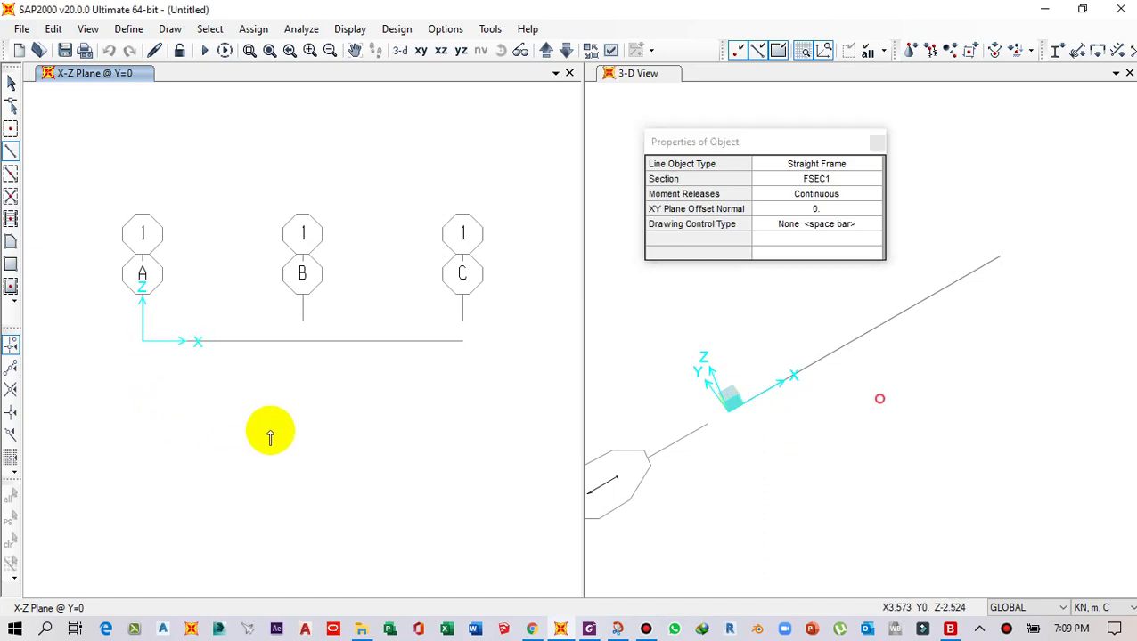
left_click(303, 344)
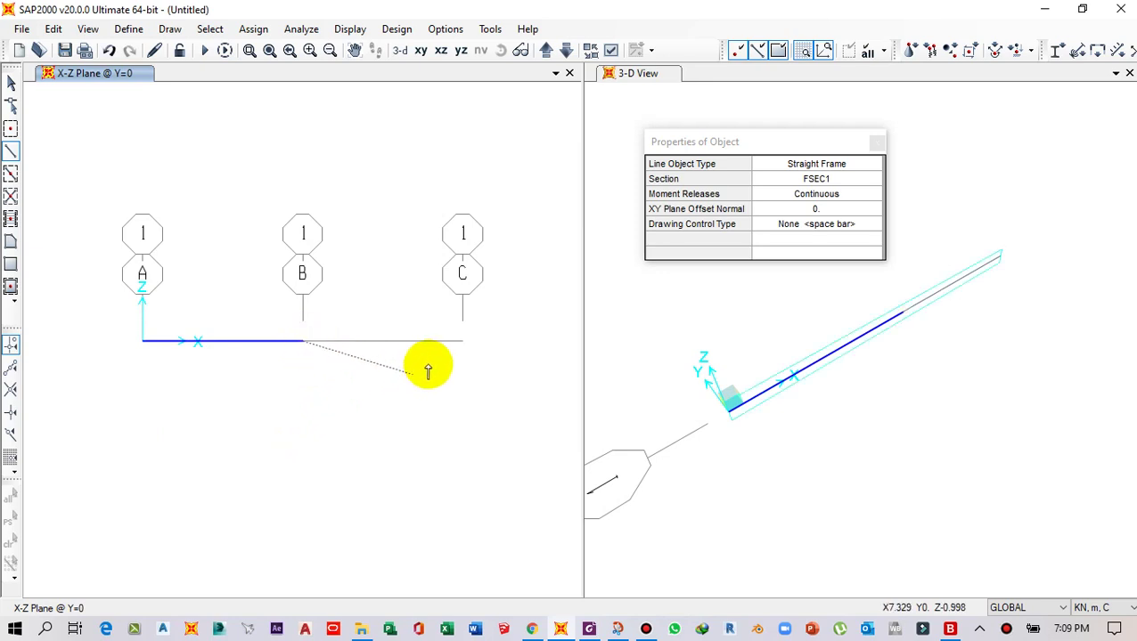
left_click(462, 343)
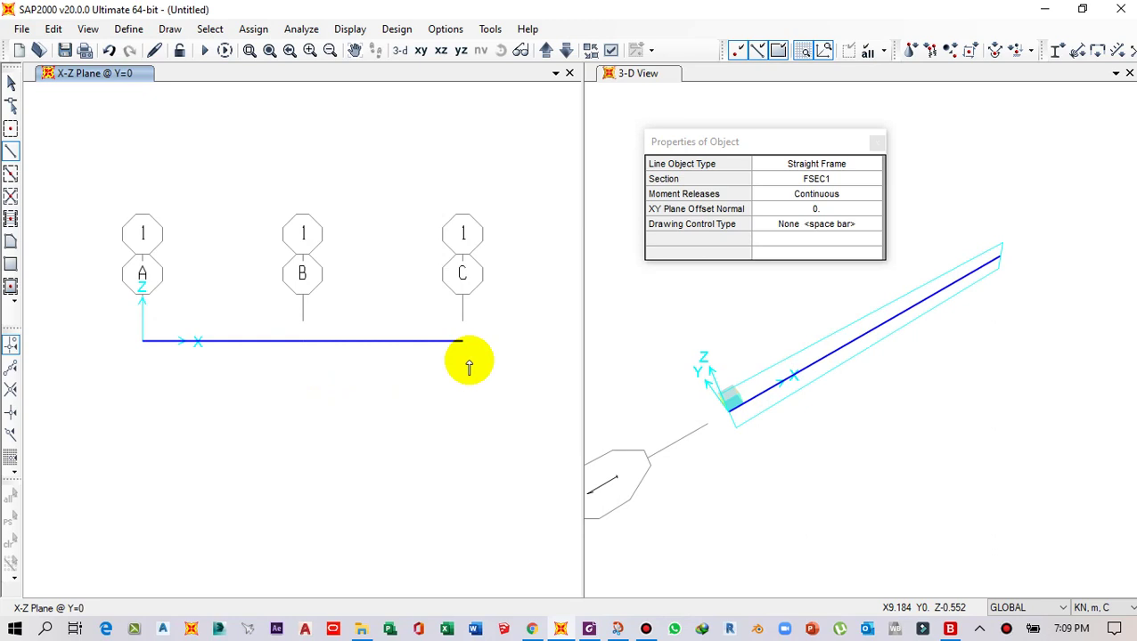
key("Escape")
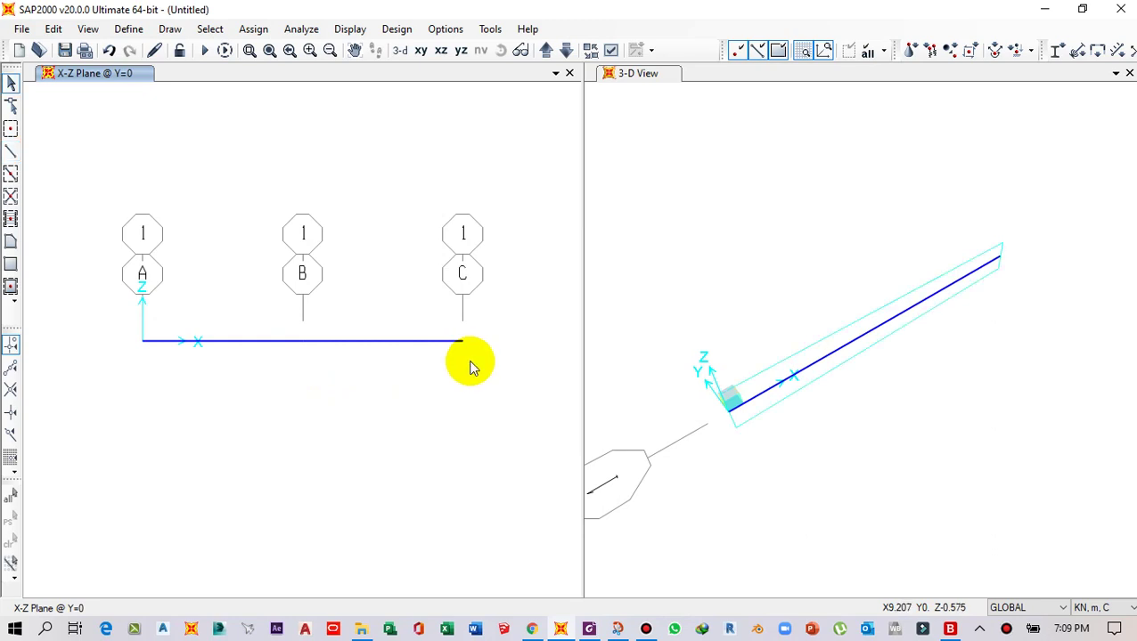
Step: Select the A-B and B-C frame members in turn to check that they are separate objects
left_click(198, 194)
left_click_drag(270, 384, 226, 316)
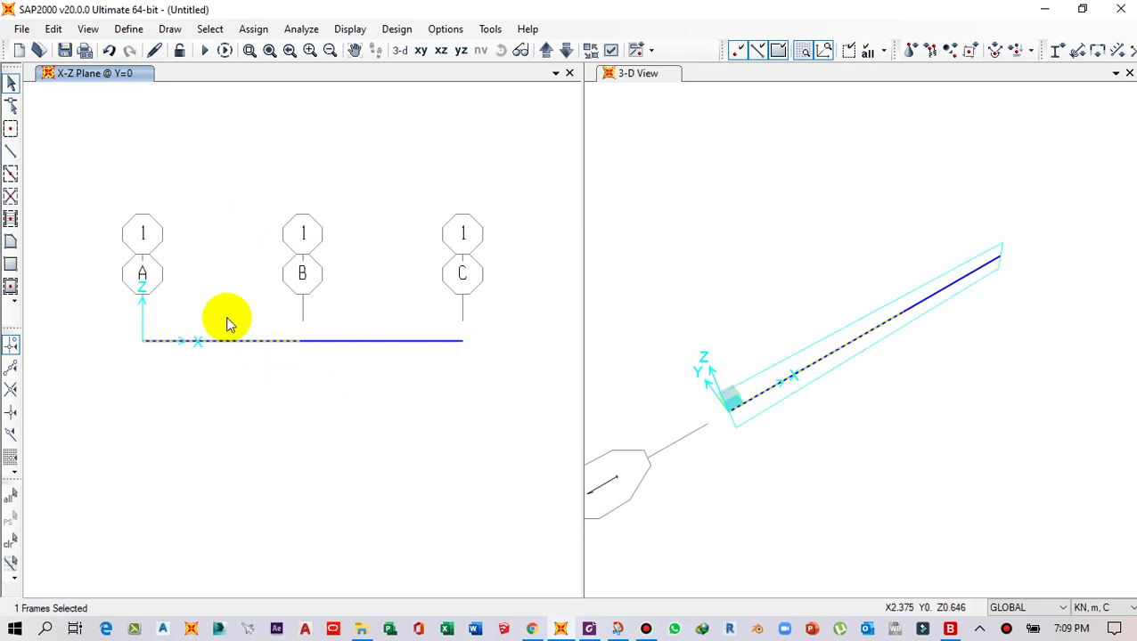
left_click(289, 381)
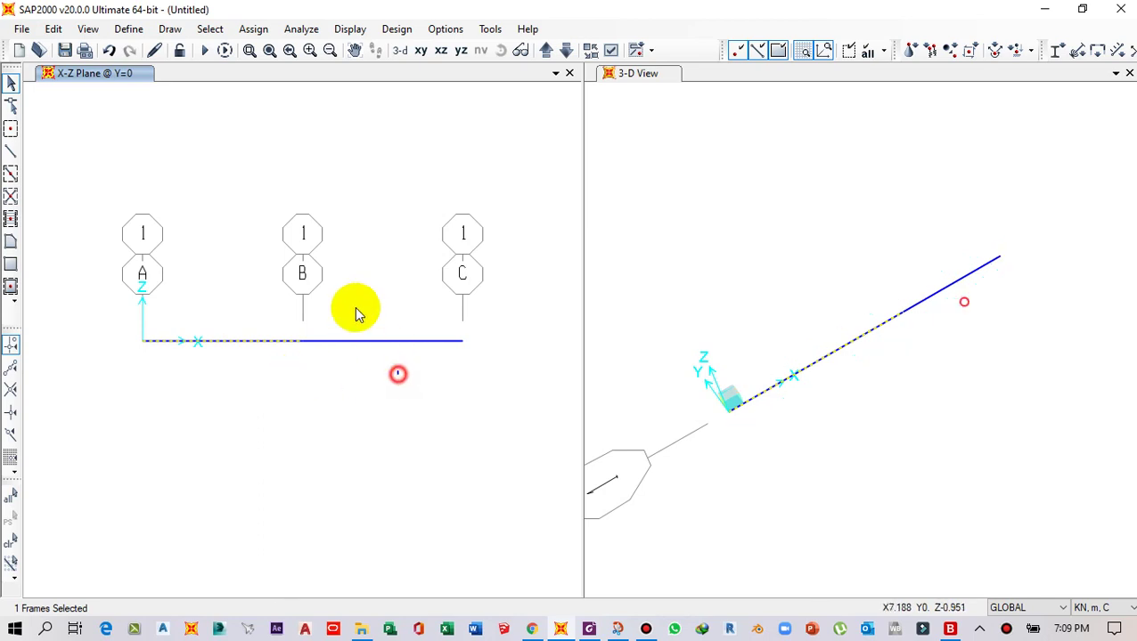
left_click_drag(355, 309, 352, 310)
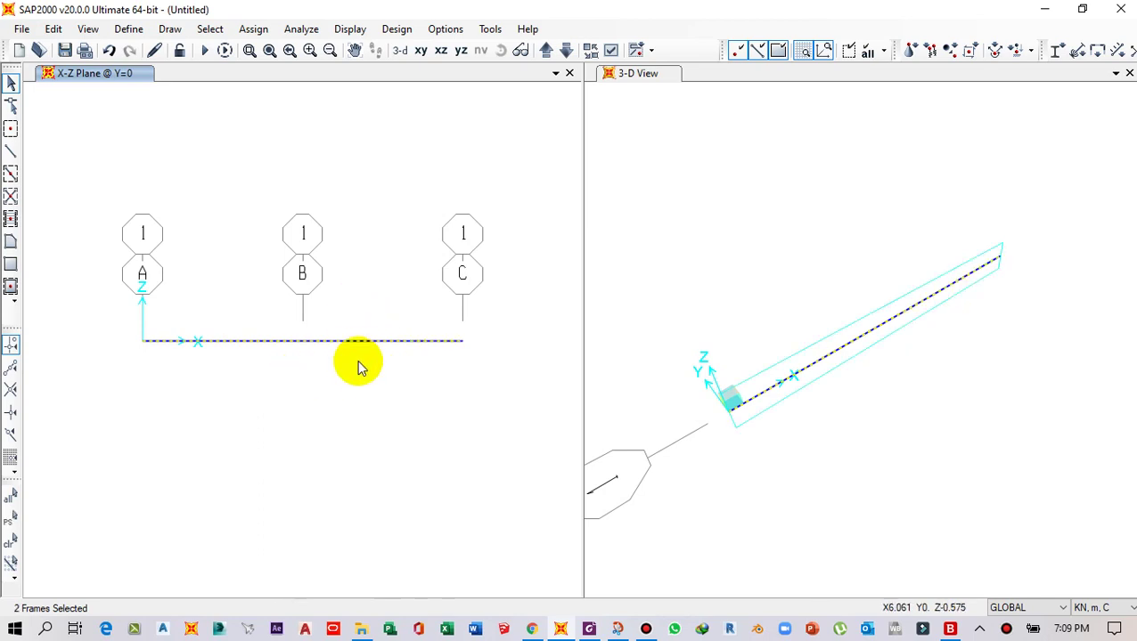
Step: Examine the assignments and location data of both beam members, including their lengths and end joint coordinates
double_click(246, 344)
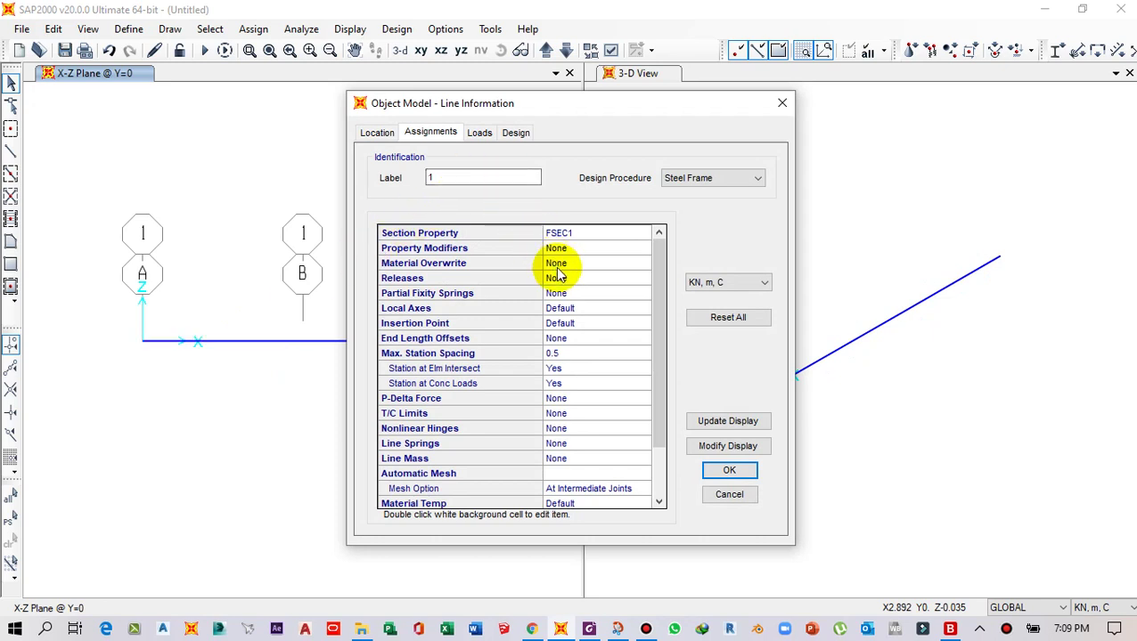
left_click(481, 132)
left_click(427, 133)
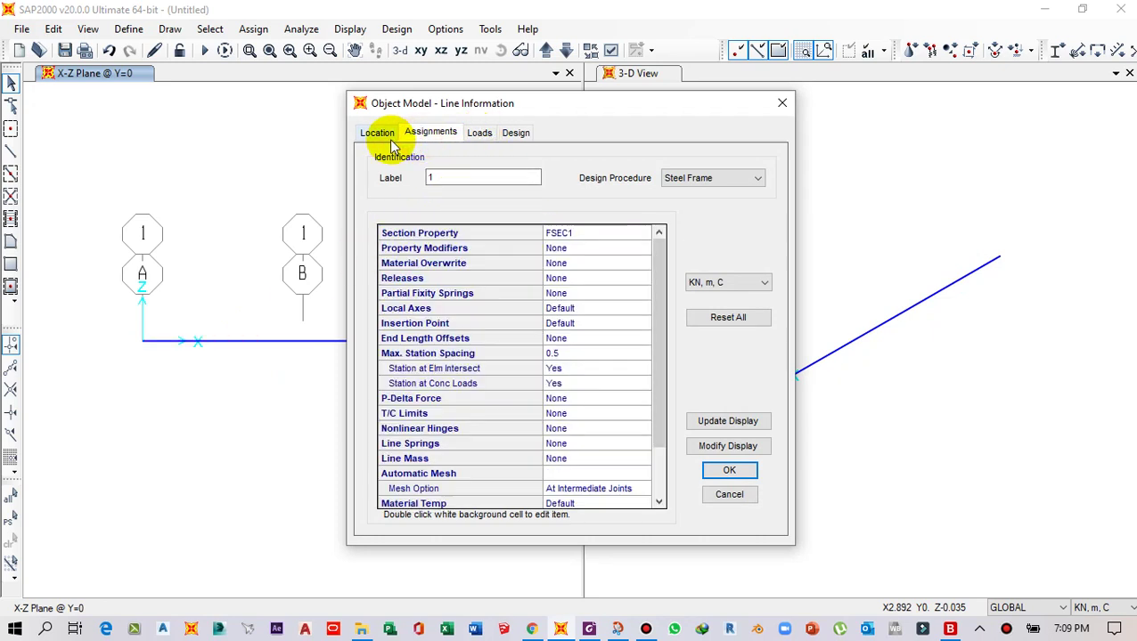
left_click(378, 132)
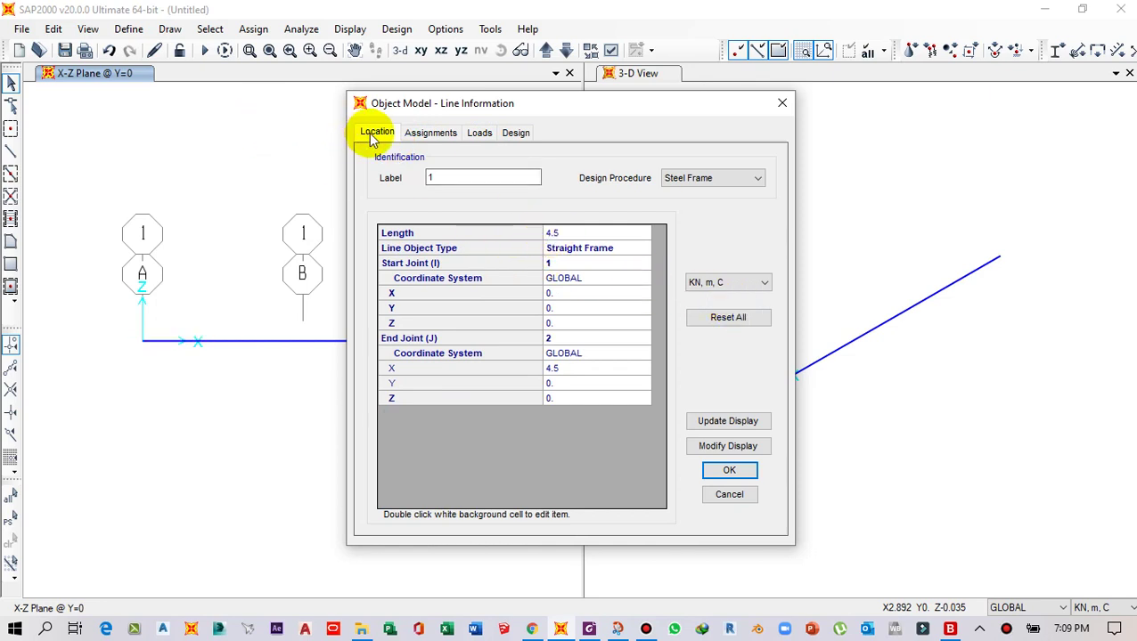
left_click(731, 471)
right_click(379, 345)
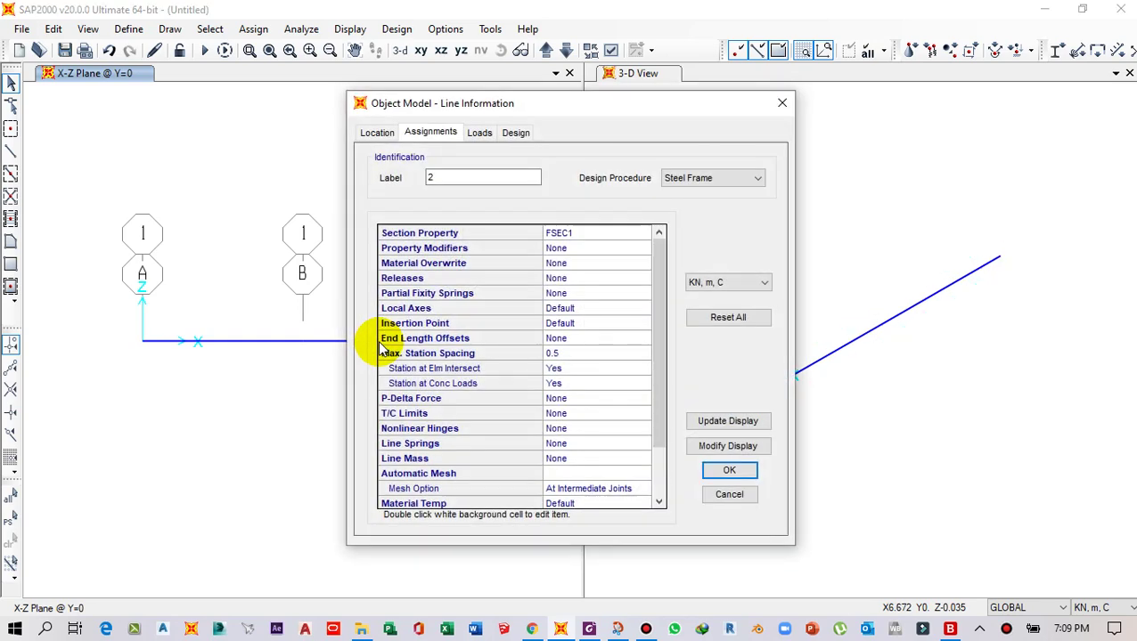
left_click(380, 135)
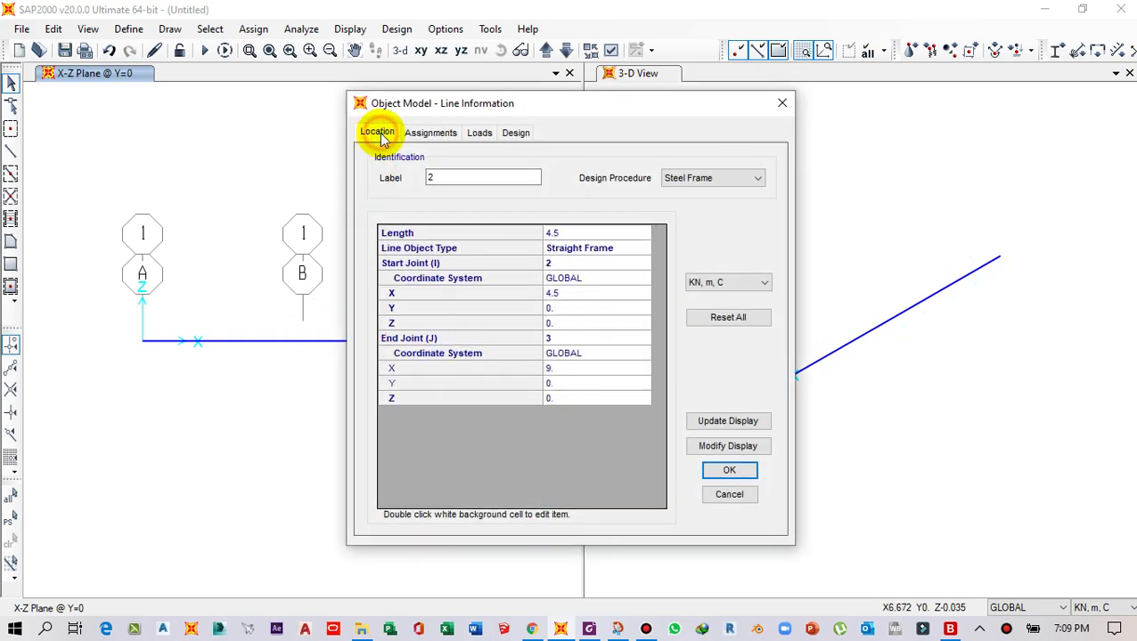
left_click(734, 467)
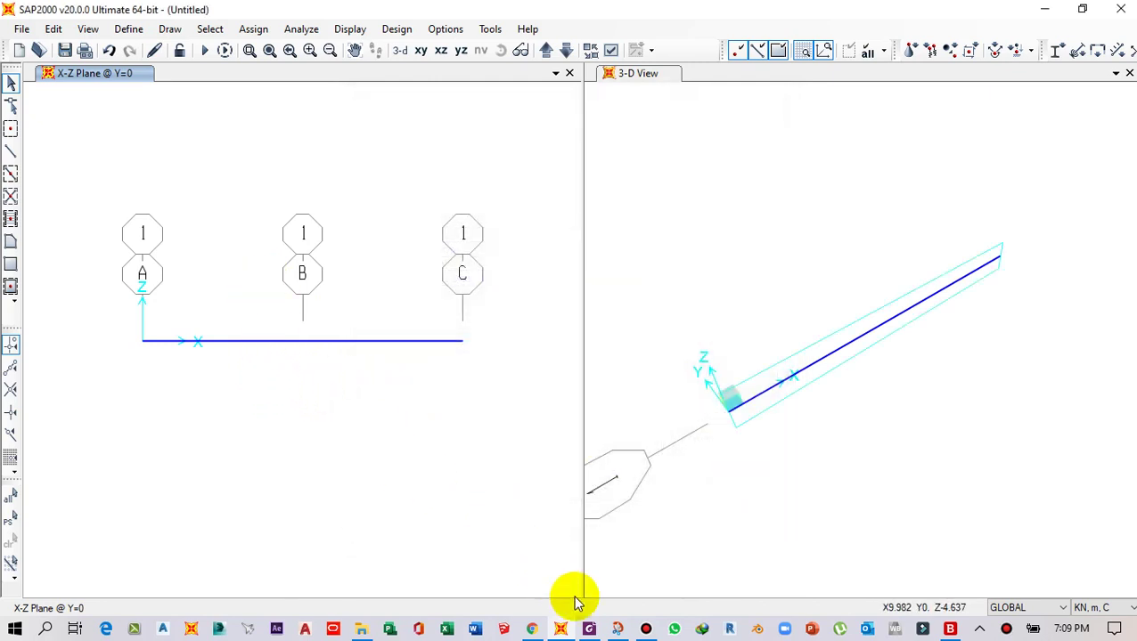
Step: Switch to the problem in Foxit PhantomPDF and delete the red vertical mark drawn over support A
left_click(590, 624)
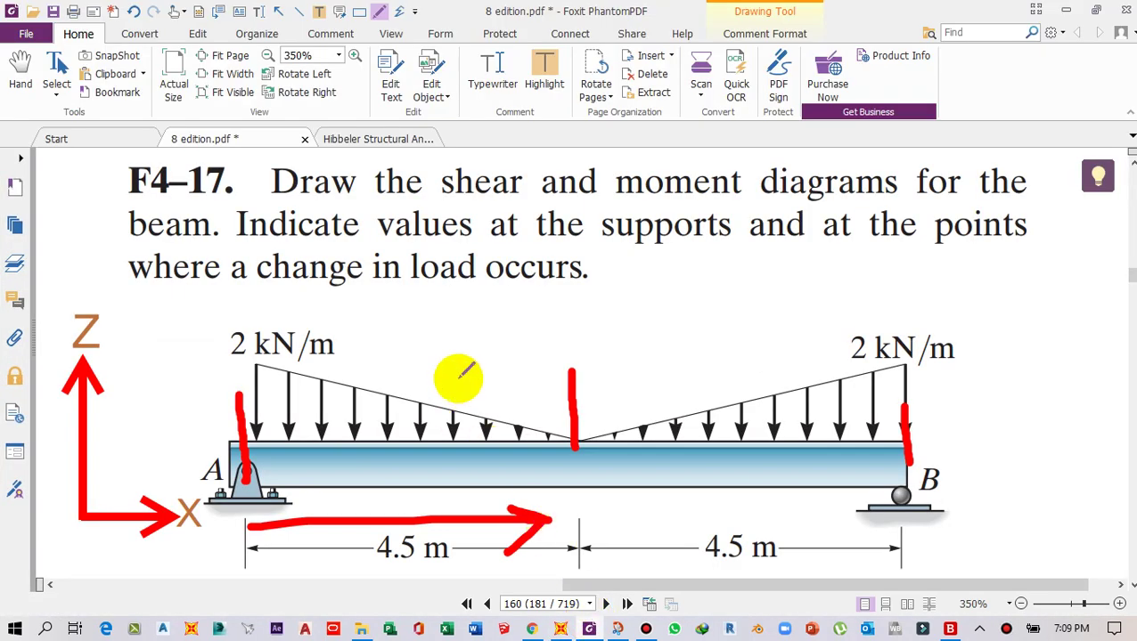
left_click(20, 72)
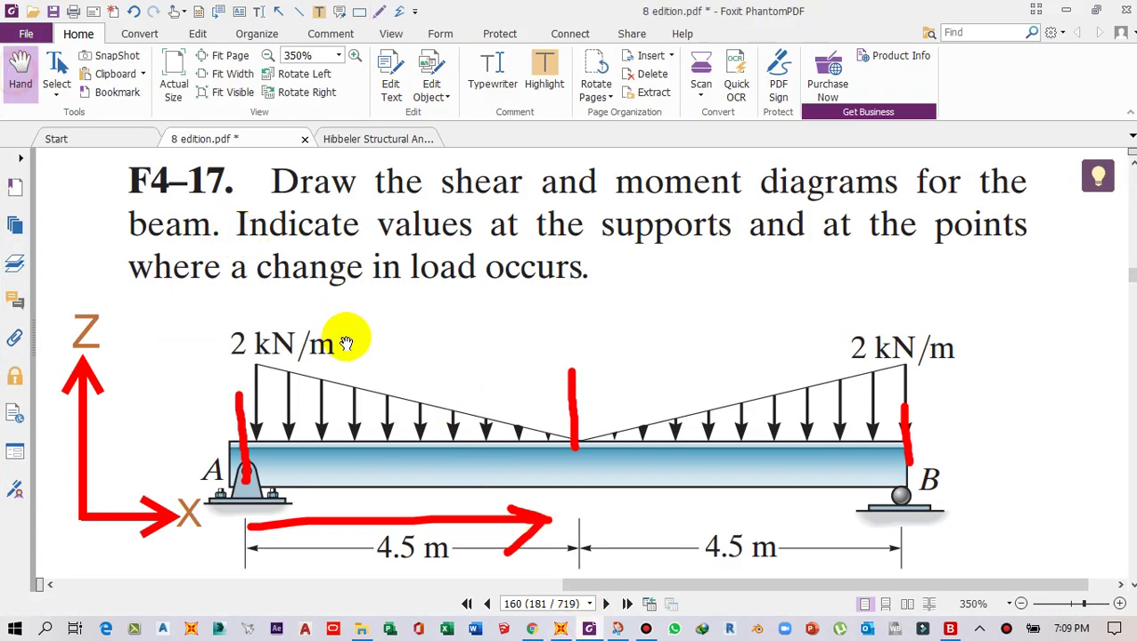
left_click_drag(384, 363, 381, 349)
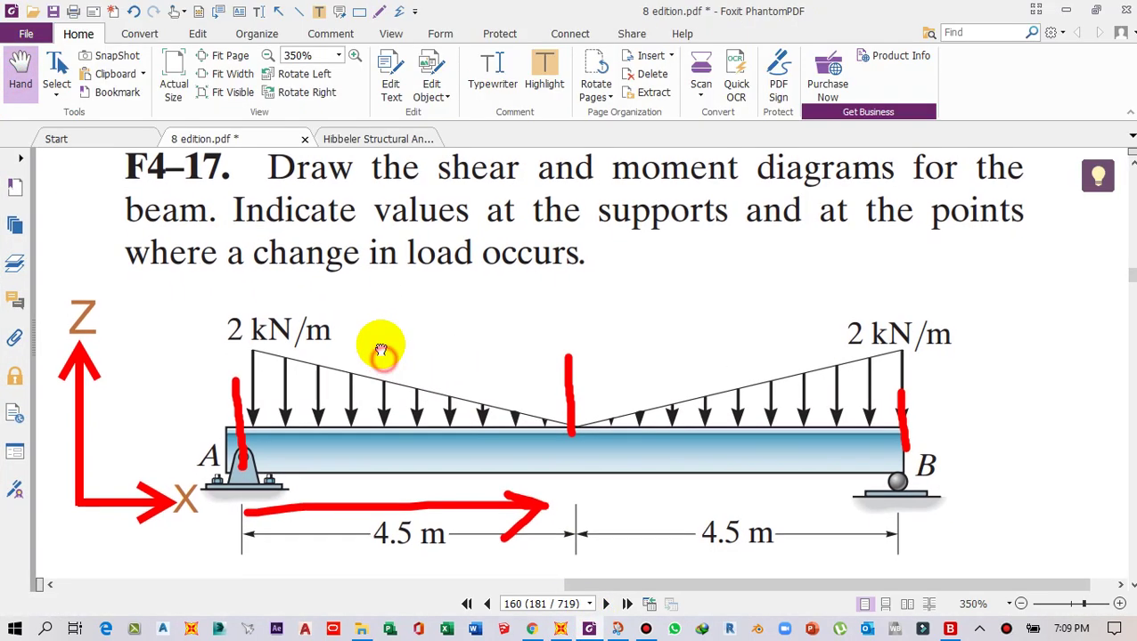
left_click(247, 451)
key("Delete")
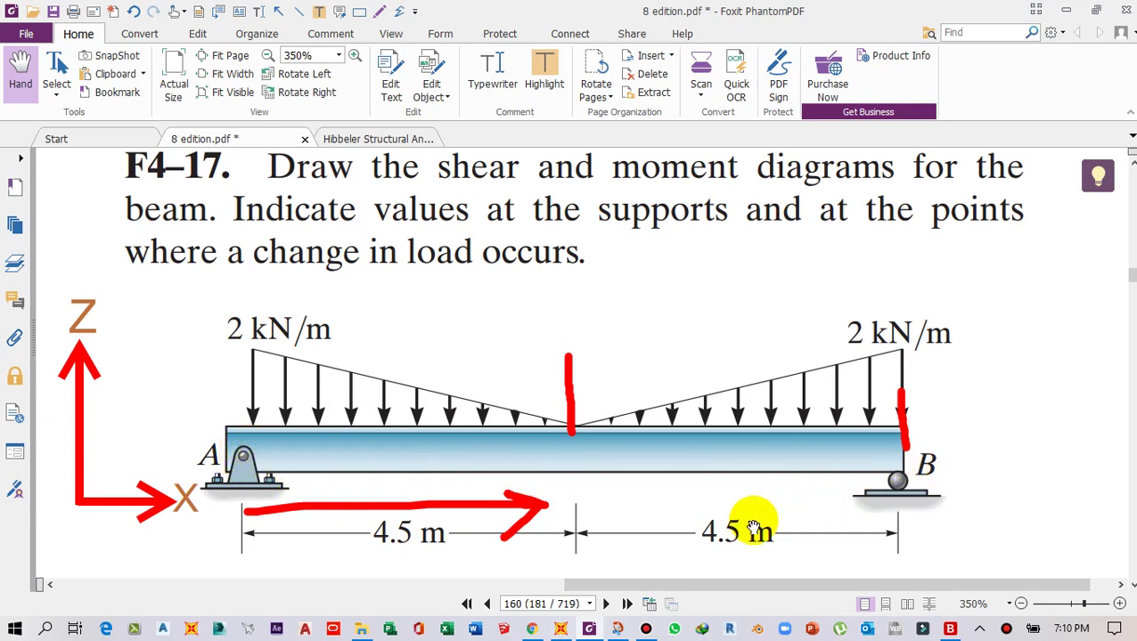
Step: Return to SAP2000 and assign a pinned restraint to the joint at grid A, checking the support type in the problem PDF
left_click(593, 628)
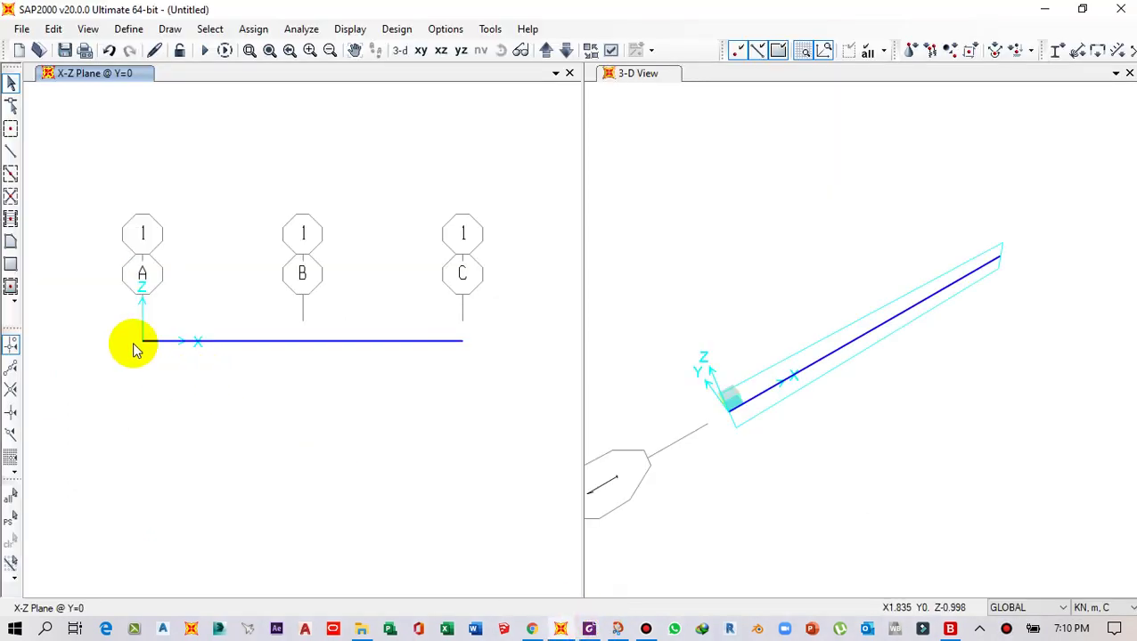
left_click_drag(98, 292, 167, 384)
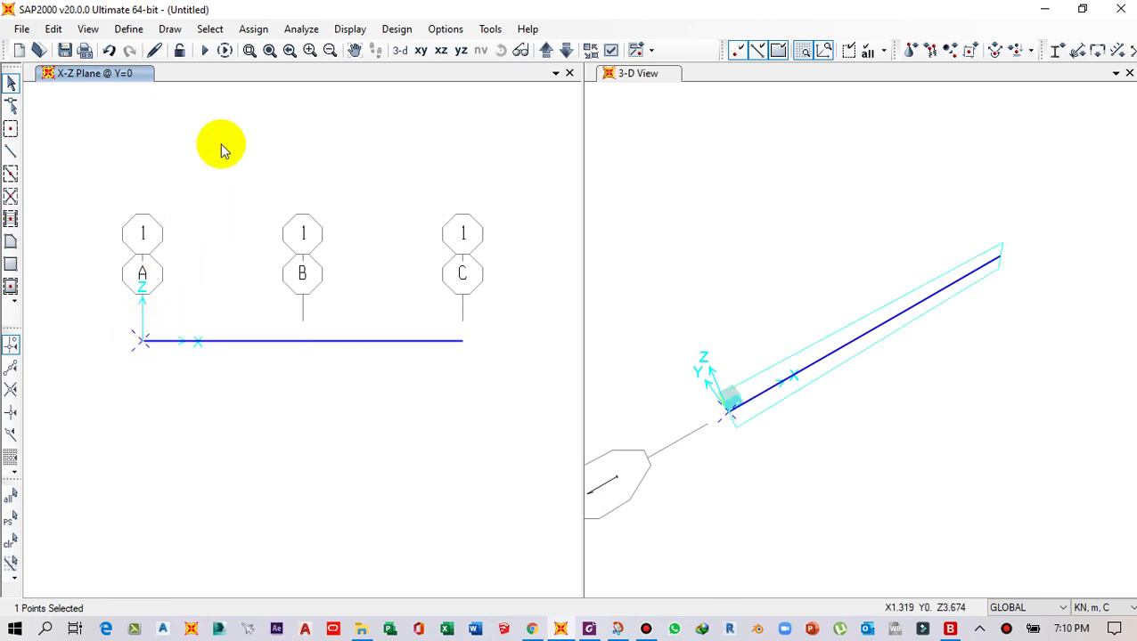
left_click(254, 29)
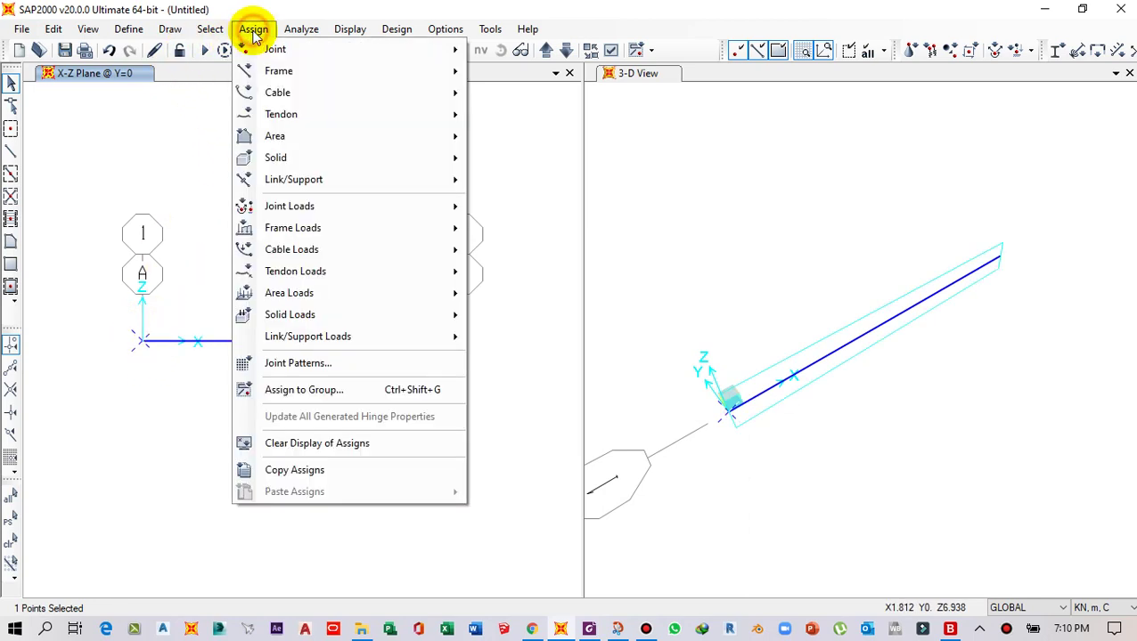
mouse_move(259, 47)
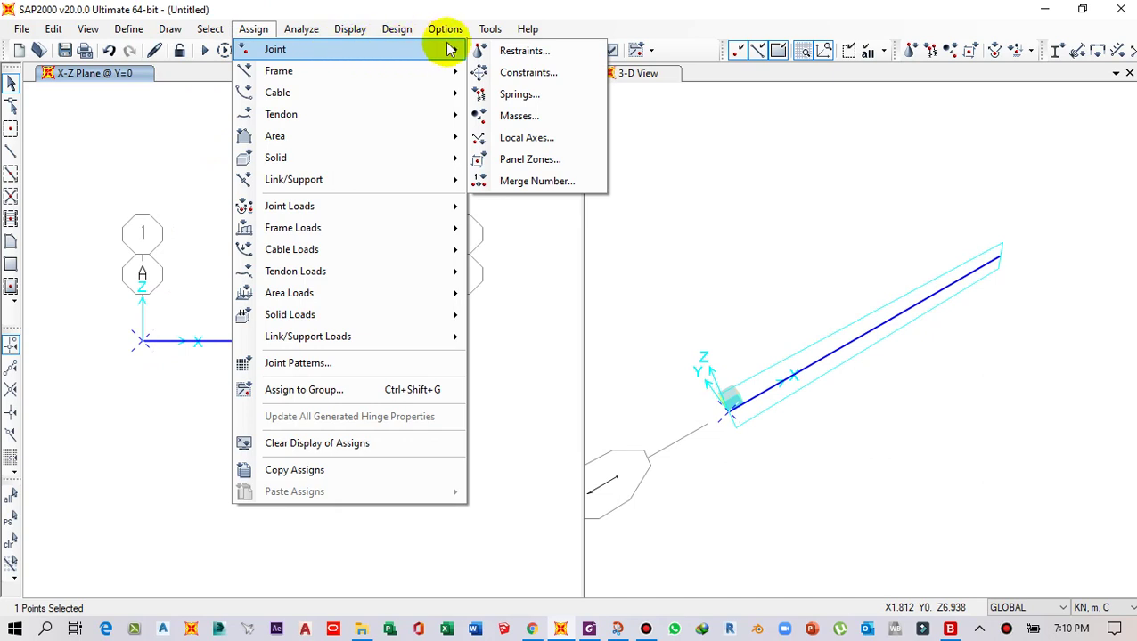
left_click(484, 52)
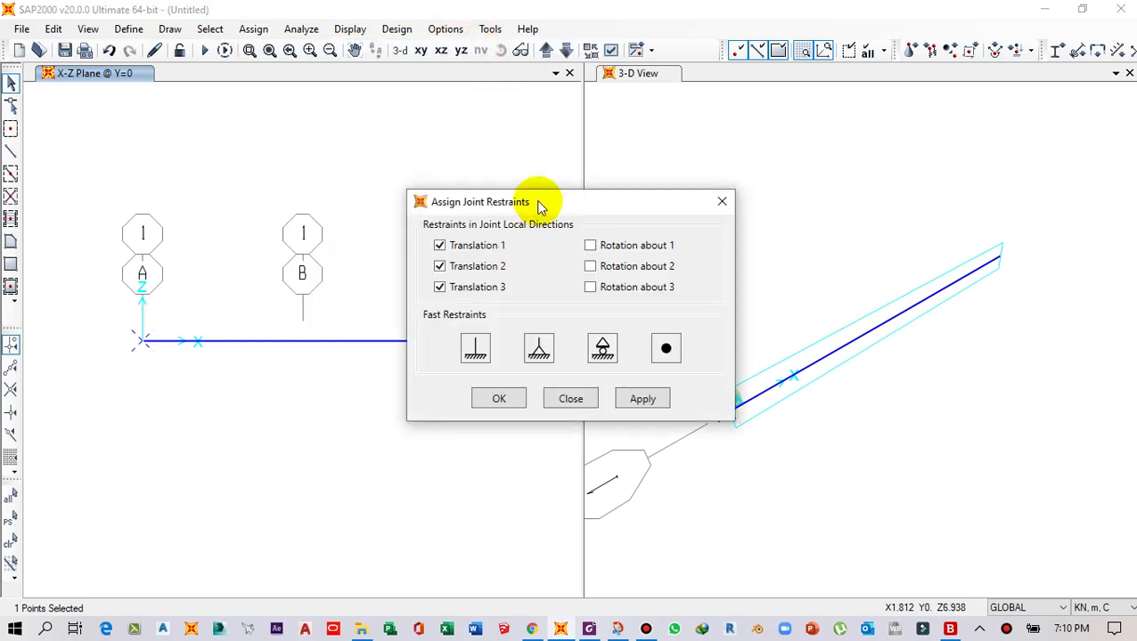
left_click_drag(539, 205, 573, 171)
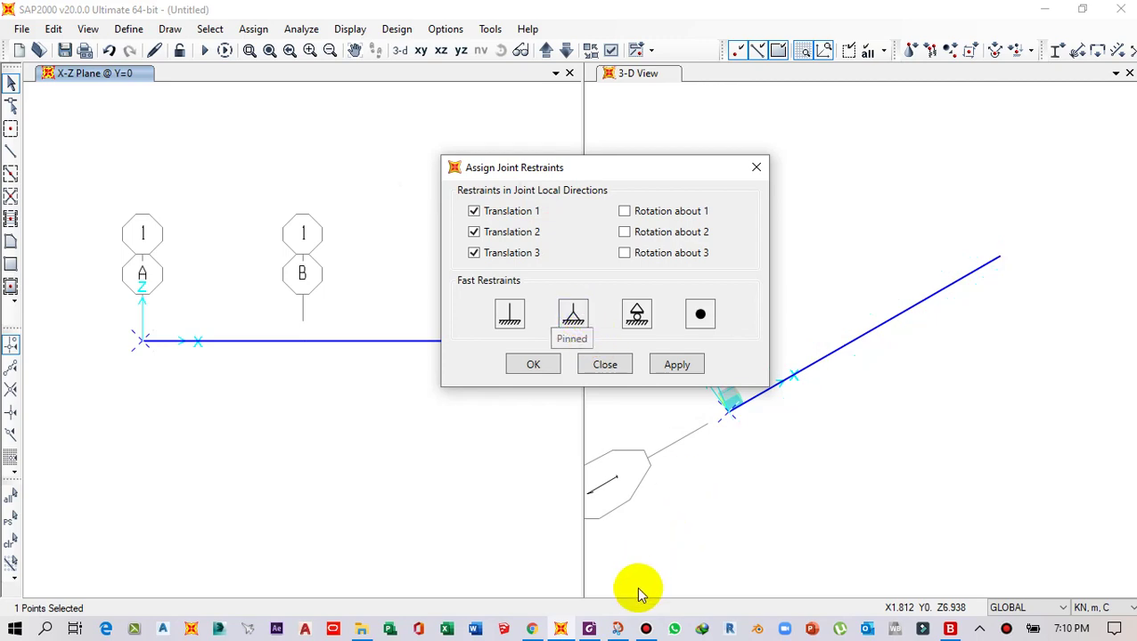
left_click(589, 629)
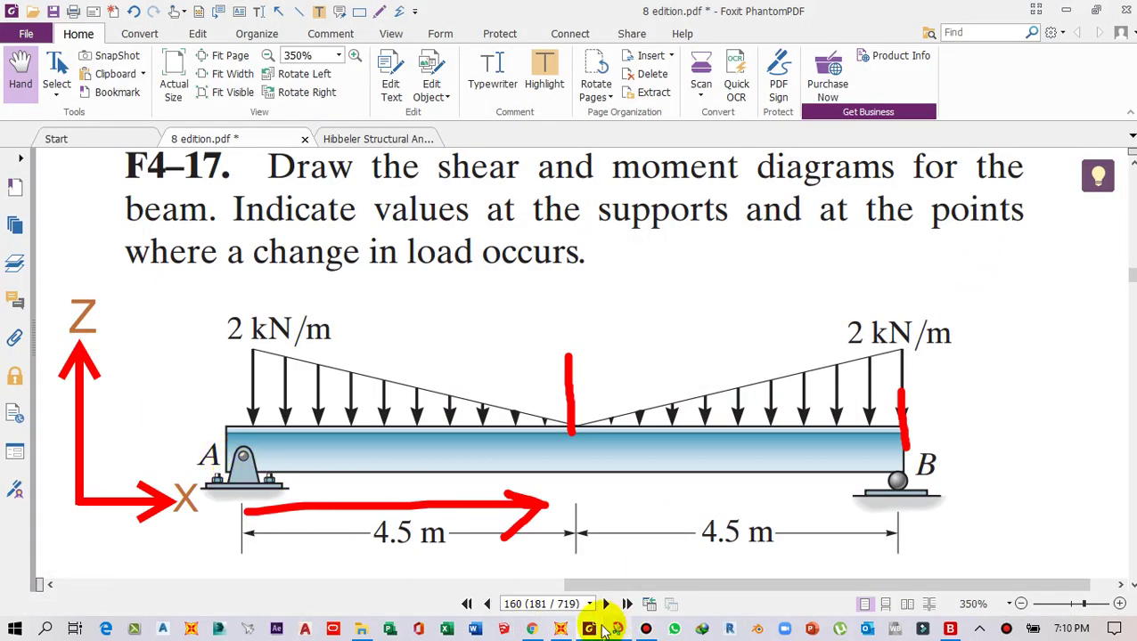
left_click(593, 627)
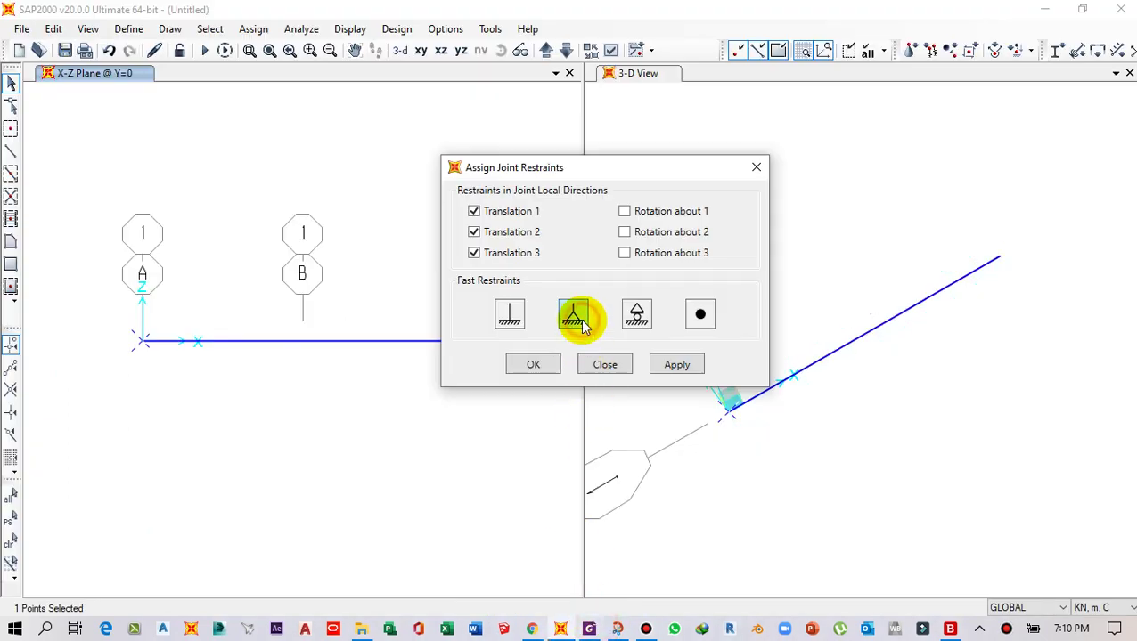
left_click(680, 367)
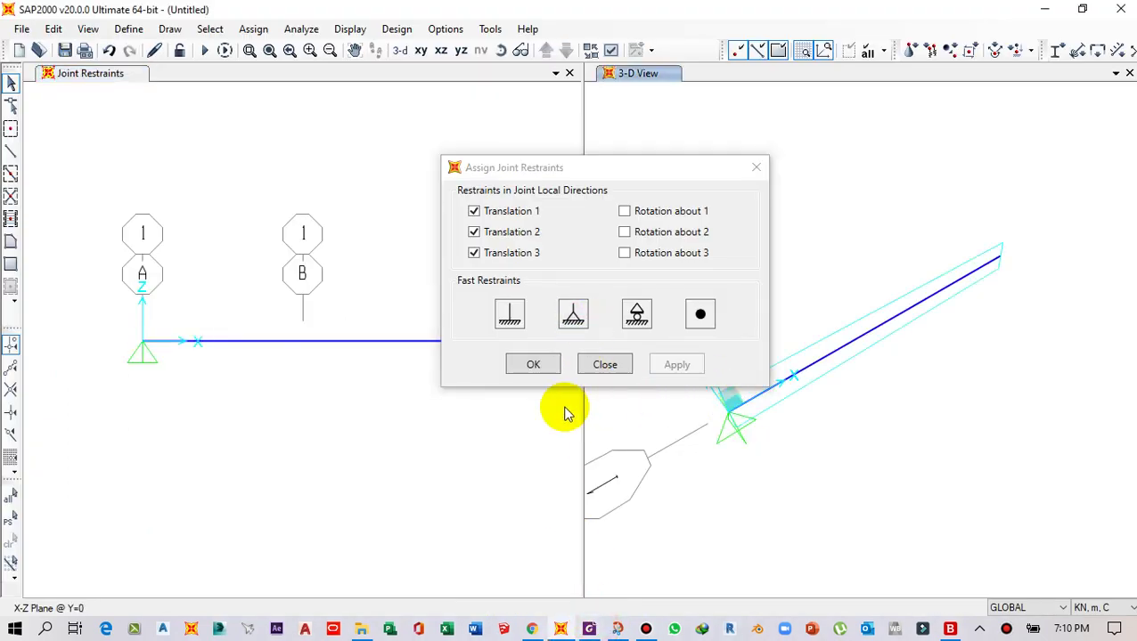
left_click_drag(555, 167, 703, 164)
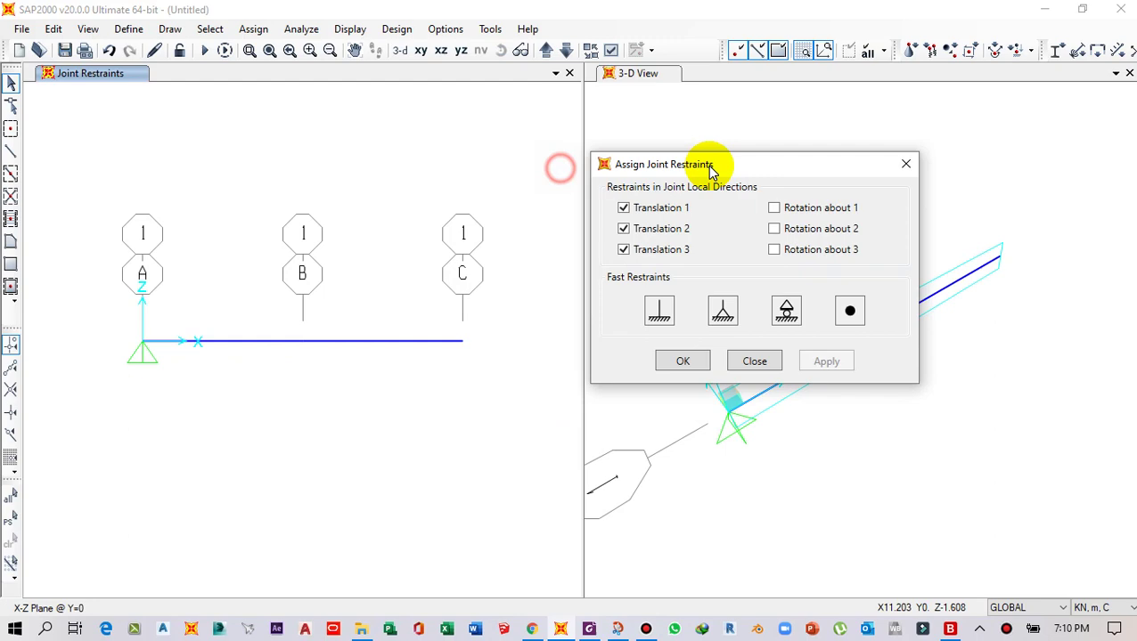
left_click(685, 363)
Step: Assign a roller restraint with only Translation 3 fixed to the joint at grid C, checking the support type in the problem PDF
left_click(590, 629)
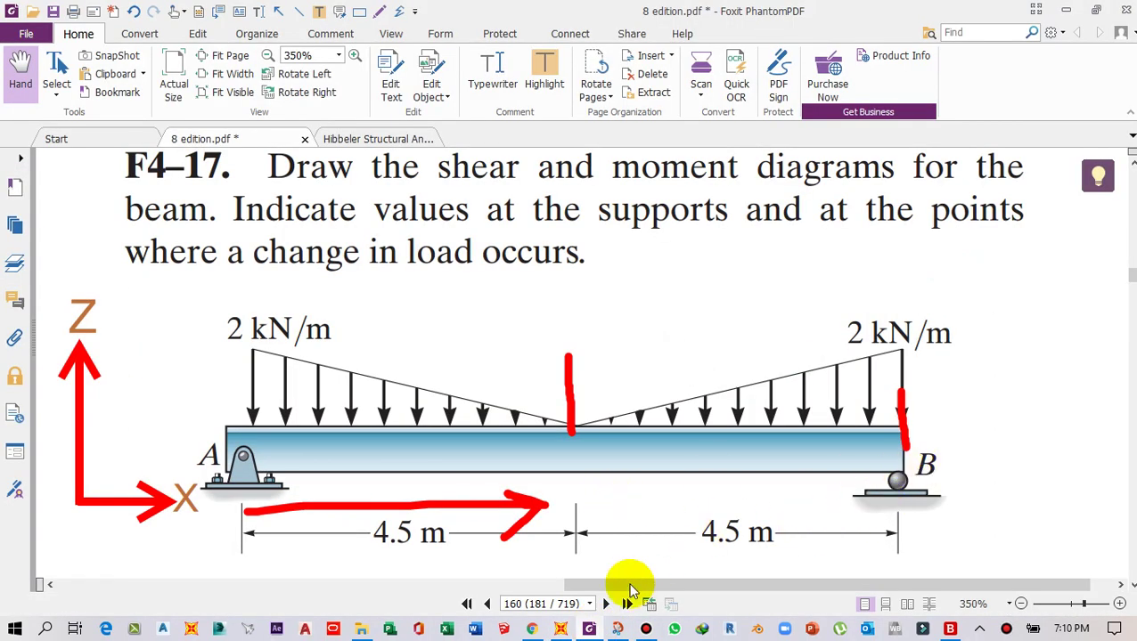
left_click(589, 629)
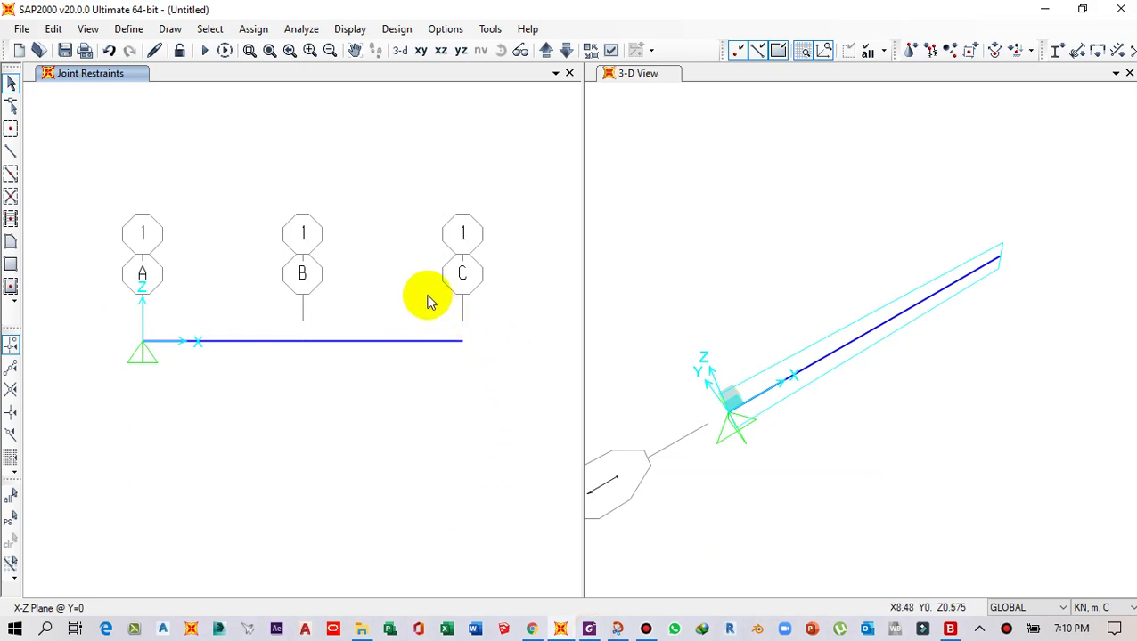
left_click_drag(427, 295, 489, 387)
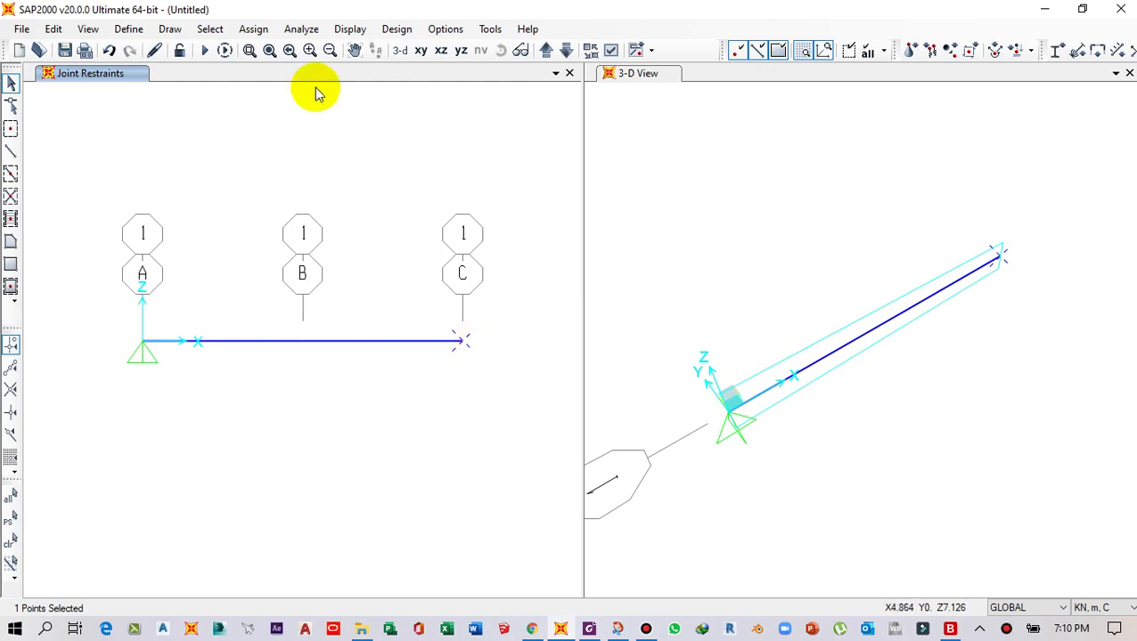
left_click_drag(393, 297, 503, 390)
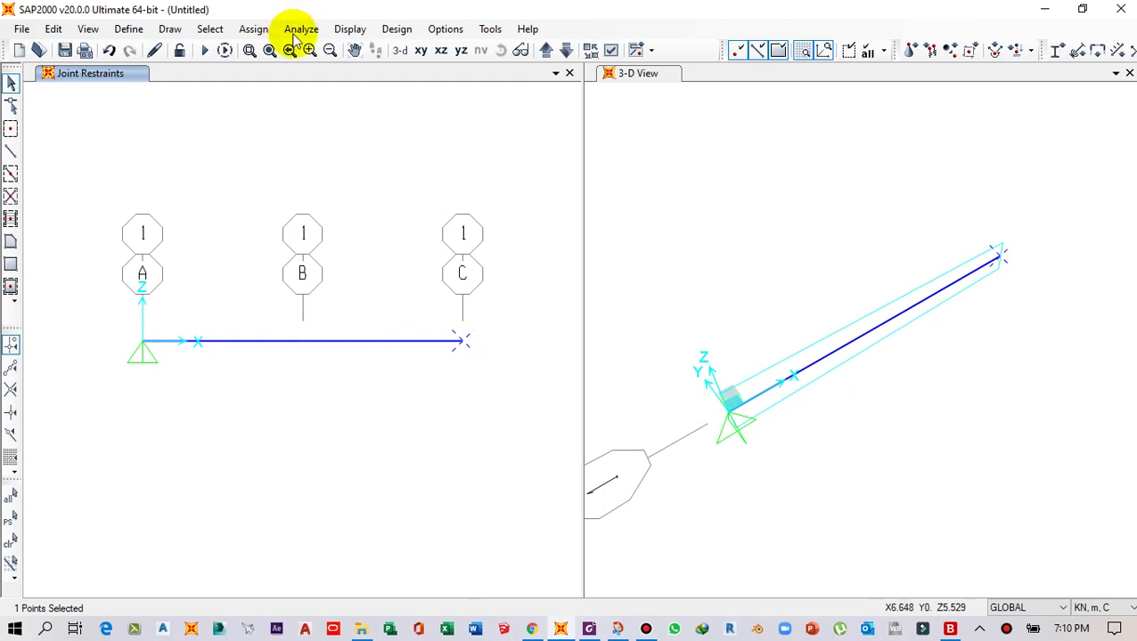
left_click(260, 32)
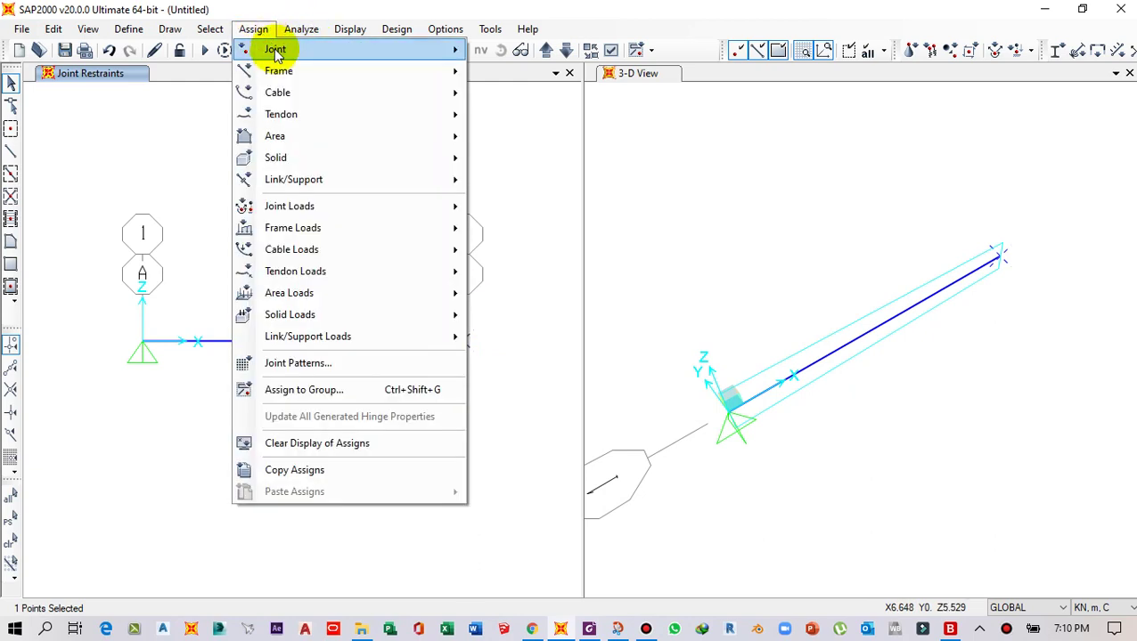
mouse_move(272, 49)
left_click(523, 51)
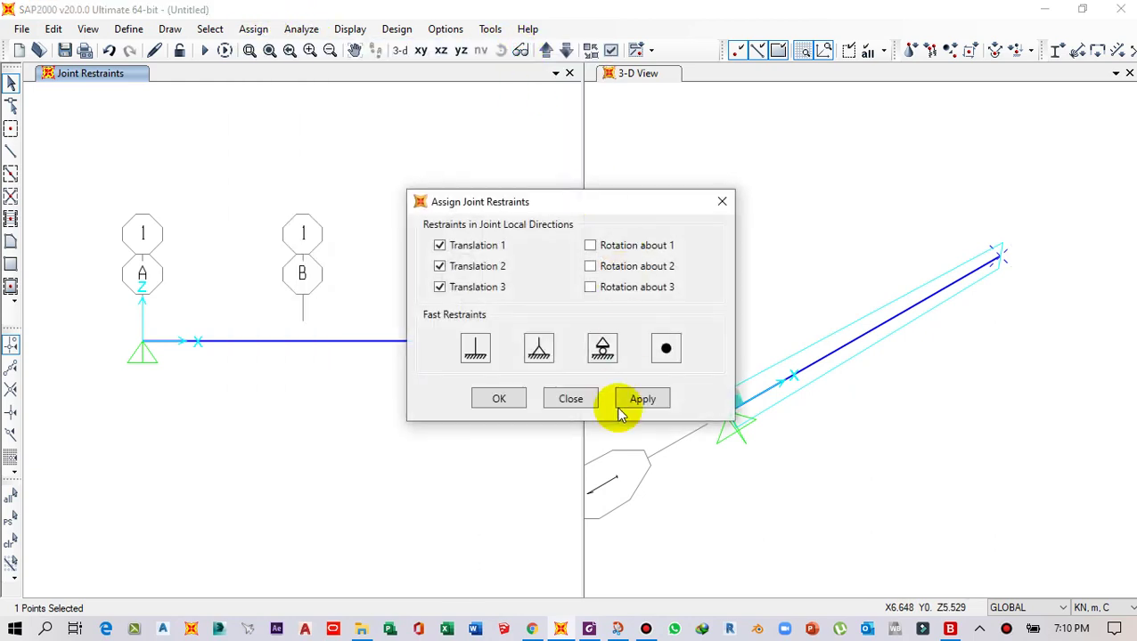
left_click(591, 629)
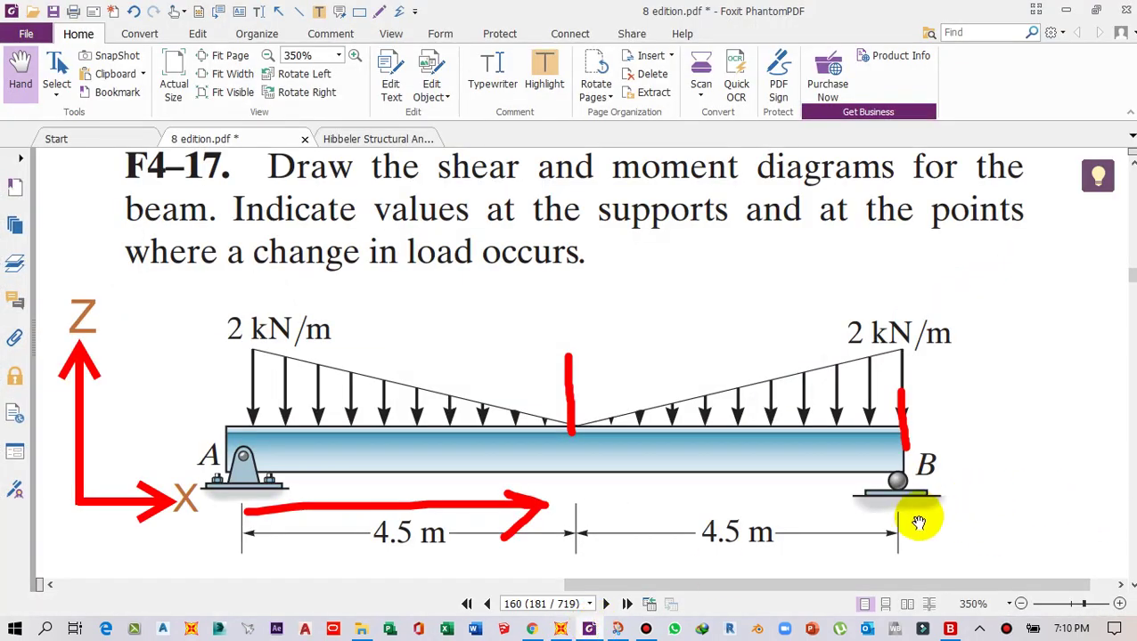
left_click(589, 629)
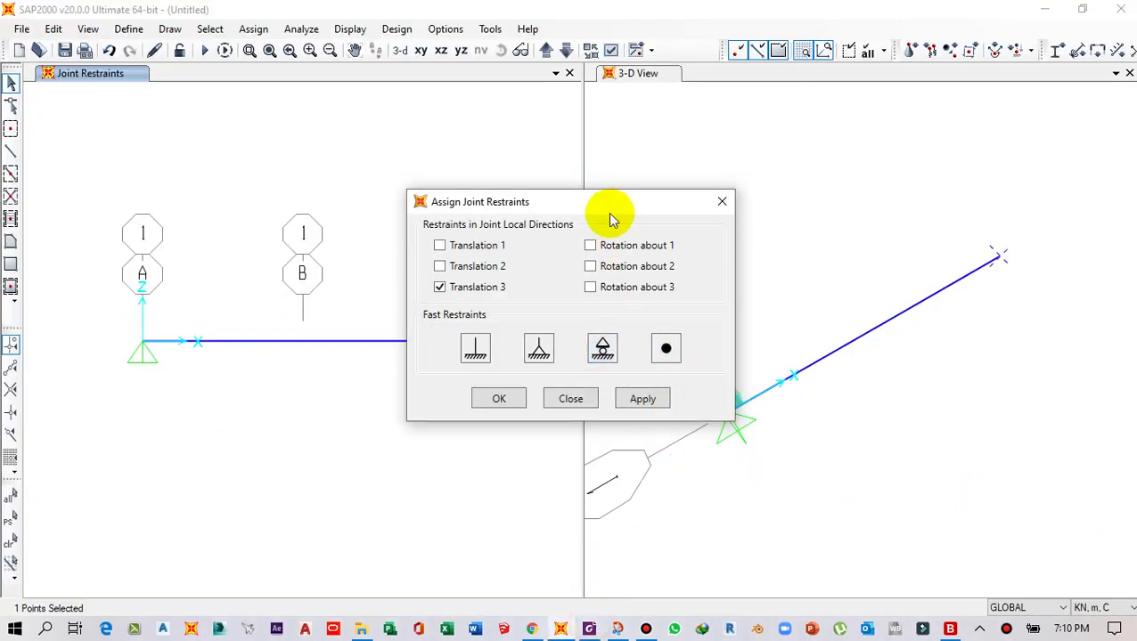
left_click_drag(609, 211, 813, 157)
left_click(854, 349)
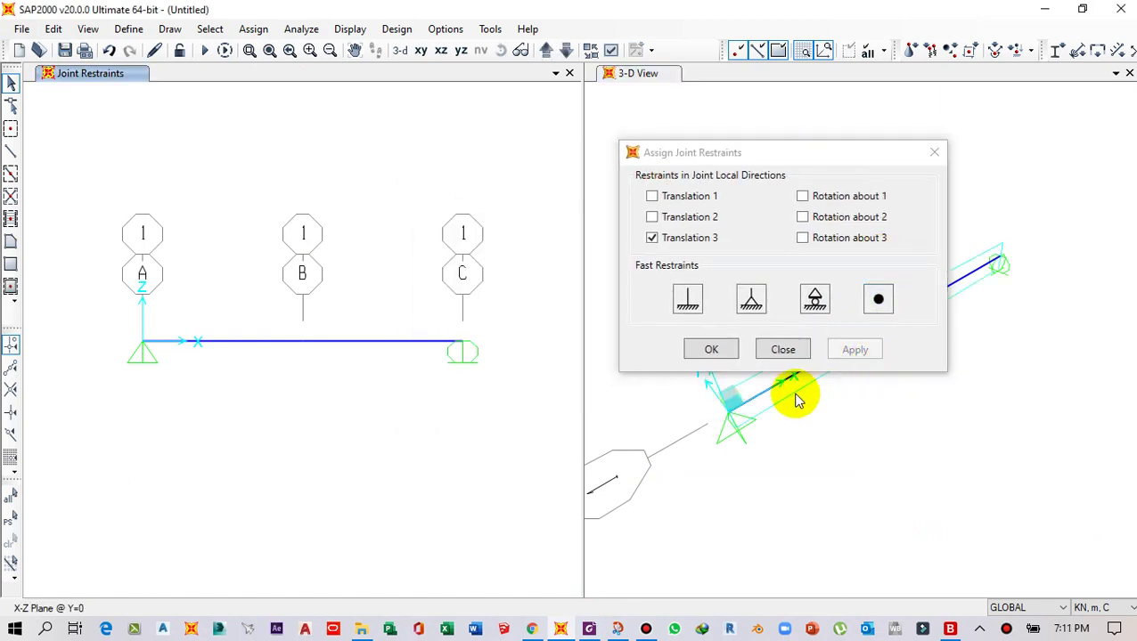
left_click(711, 349)
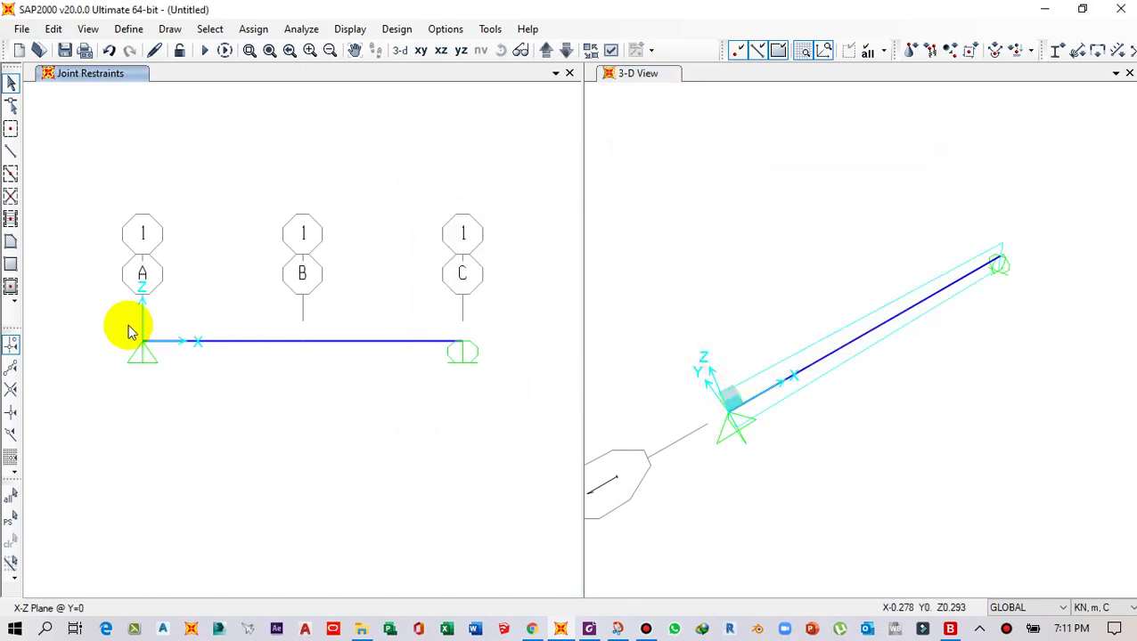
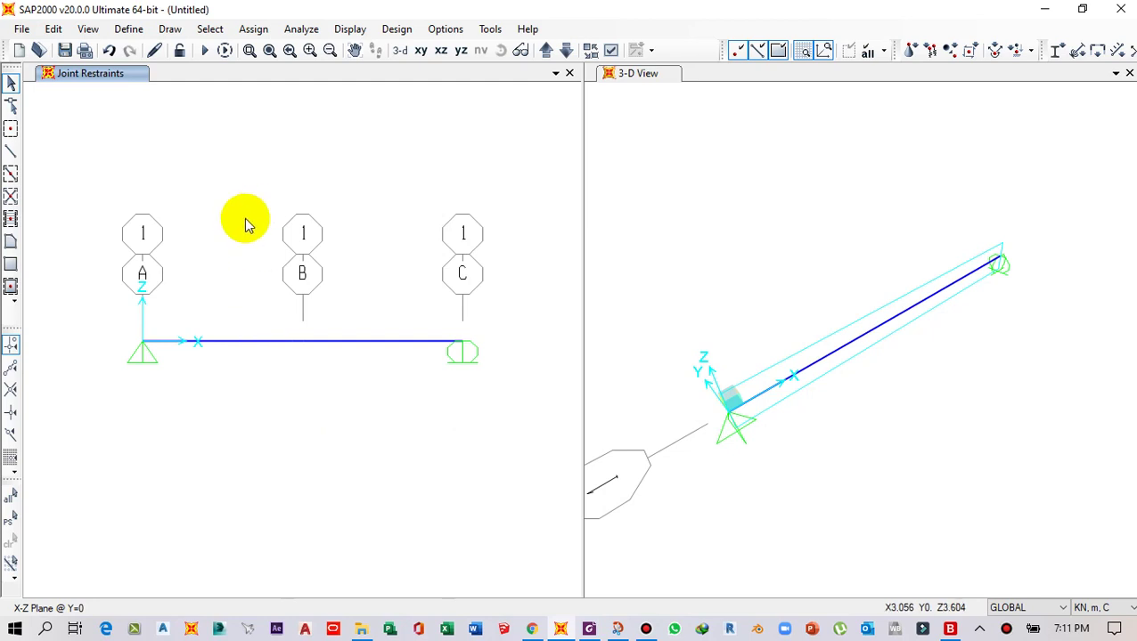
Step: Start a distributed frame load on member A-B, consult the loading in the problem PDF, and choose Absolute Distance from End-I
left_click_drag(256, 378, 214, 293)
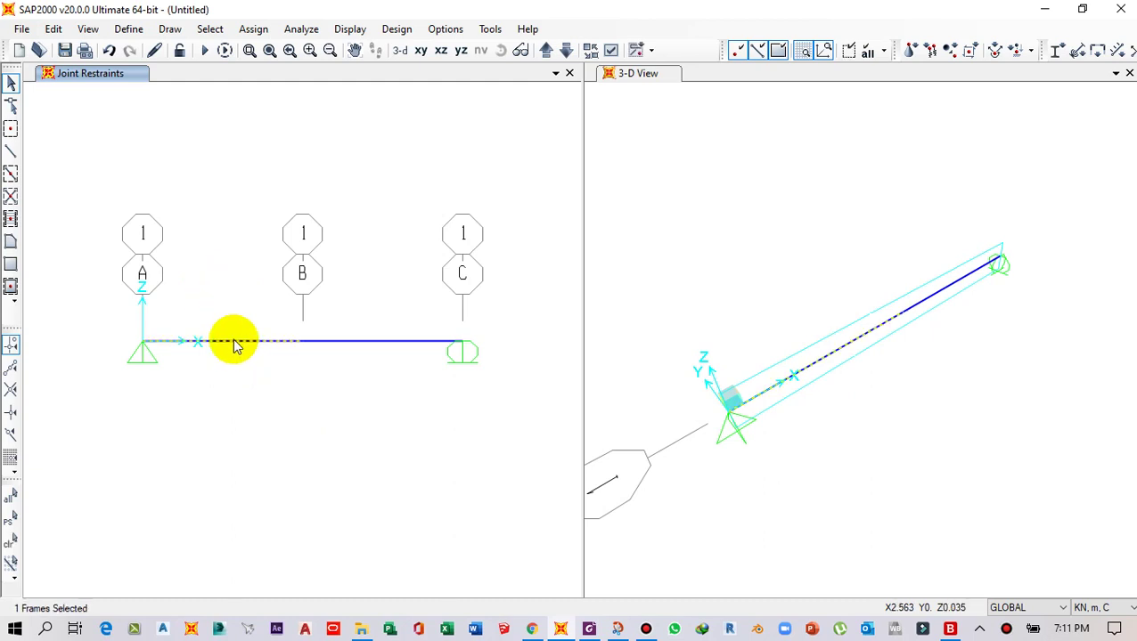
left_click(254, 30)
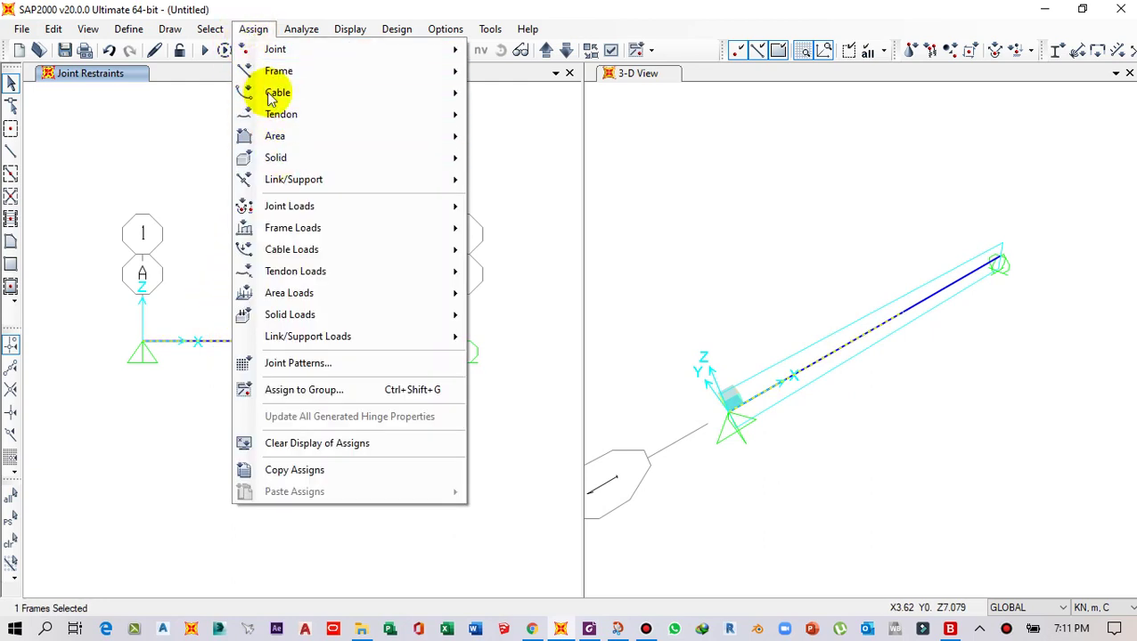
mouse_move(301, 230)
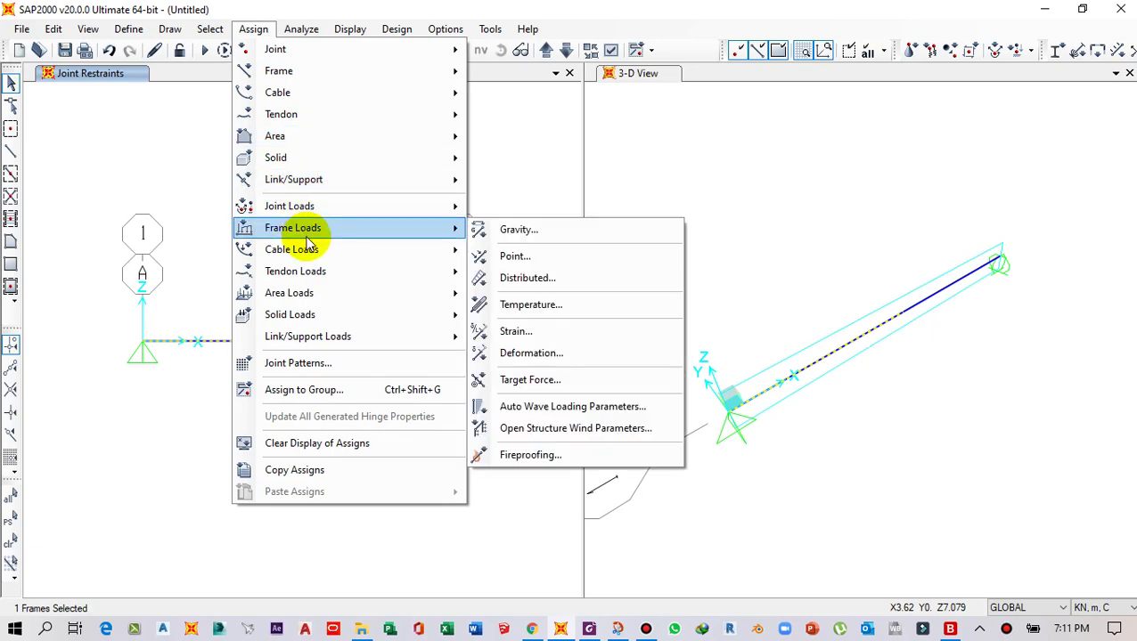
left_click(514, 280)
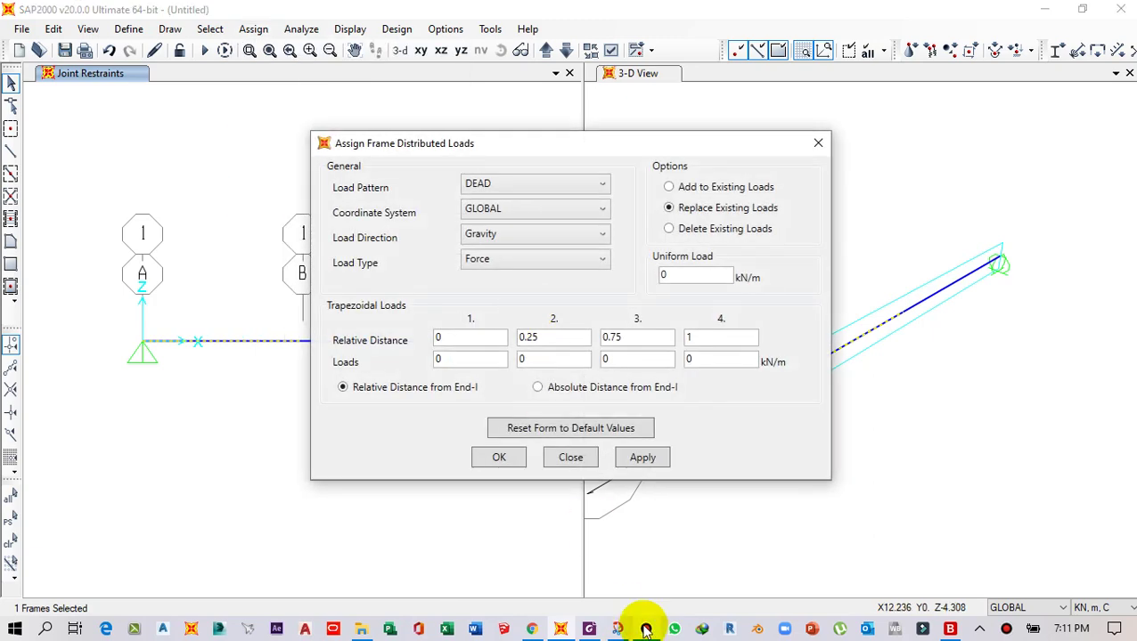
left_click(589, 629)
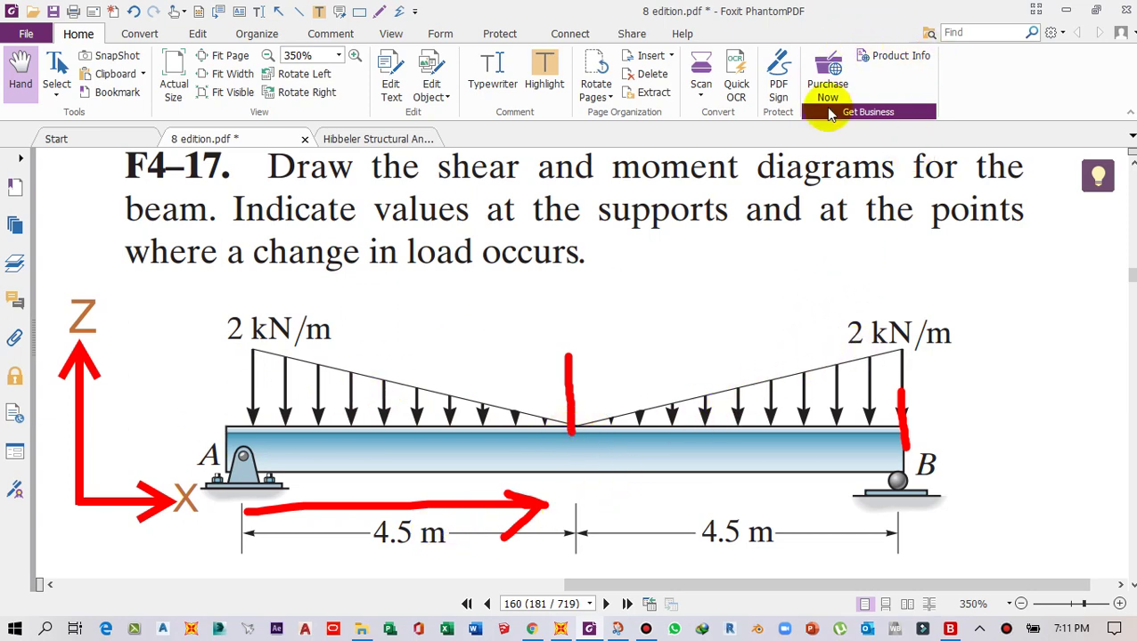
left_click(1065, 10)
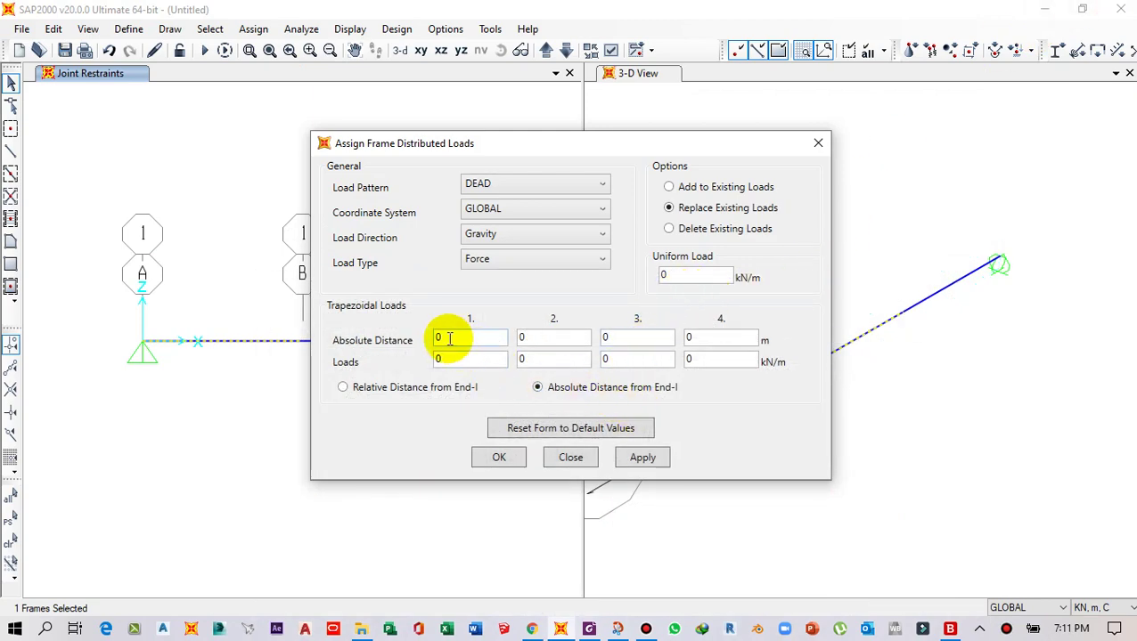
Step: Check the load at support A in the problem PDF and set the first trapezoidal load at distance 0 to 2 kN/m
left_click(588, 628)
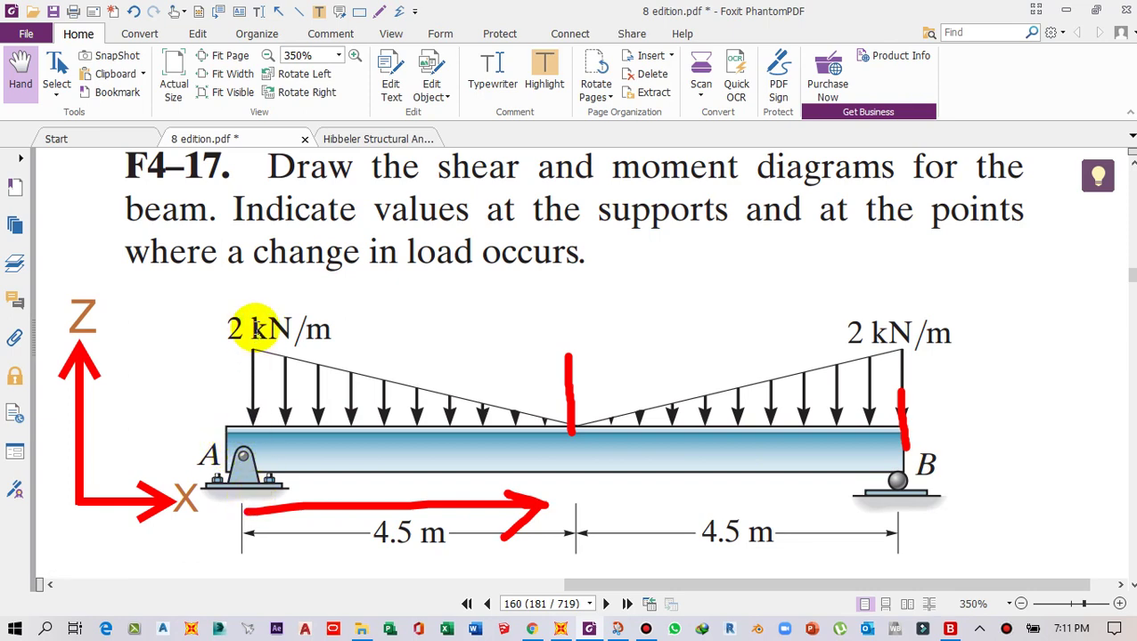
left_click(561, 628)
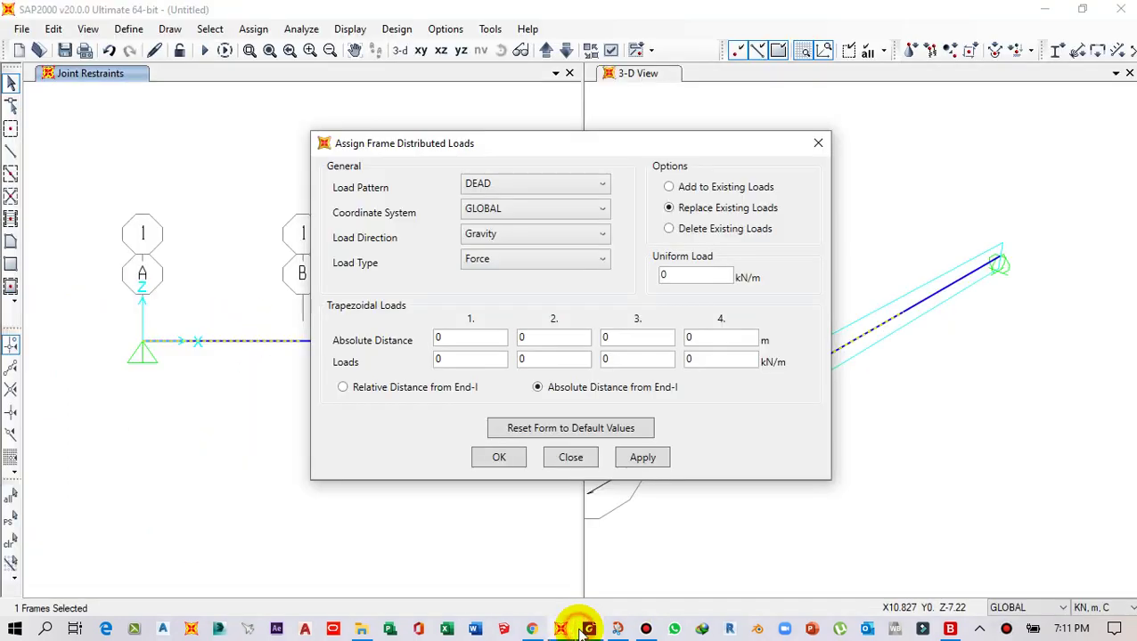
double_click(445, 358)
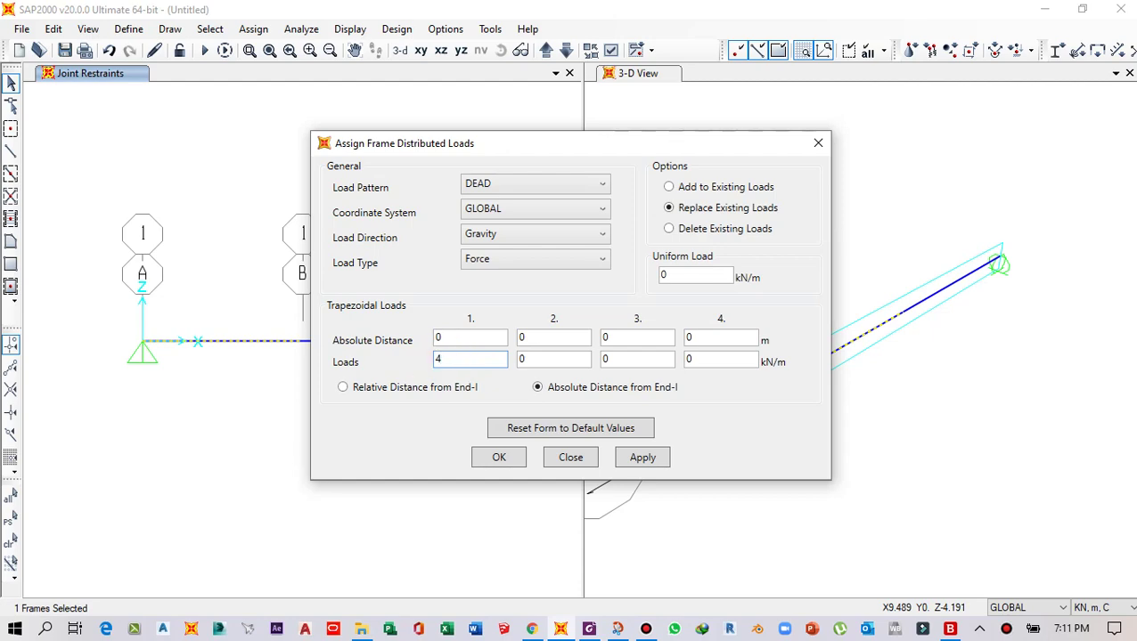
type("2")
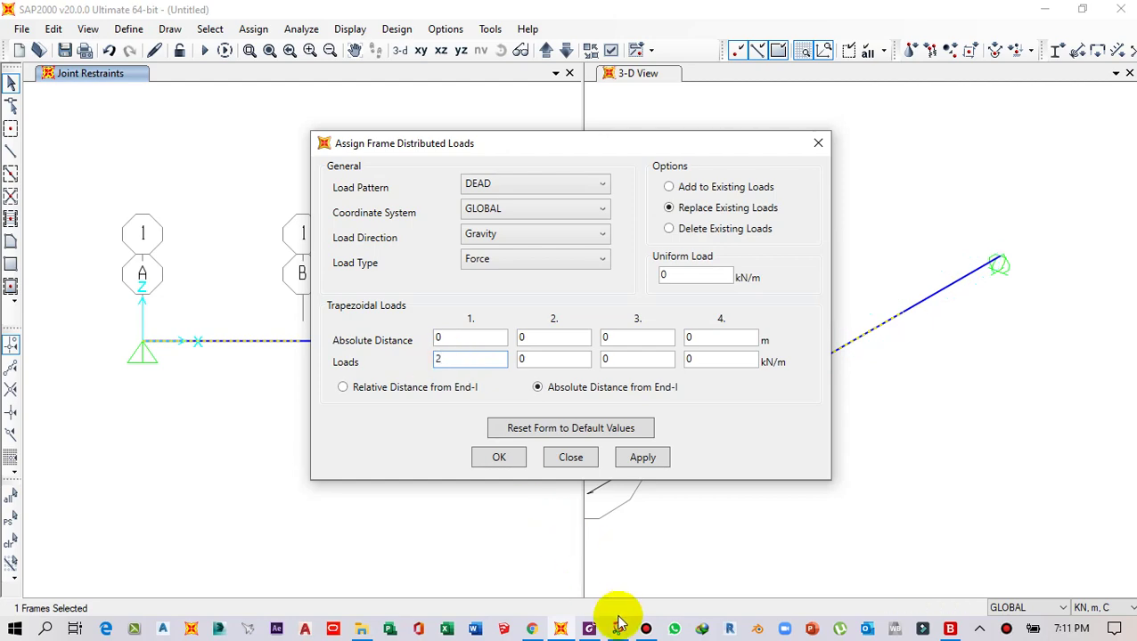
Step: Set the second trapezoidal point to 4.5 m with 0 kN/m, checking the PDF, and assign the DEAD gravity load to member A-B
left_click(588, 629)
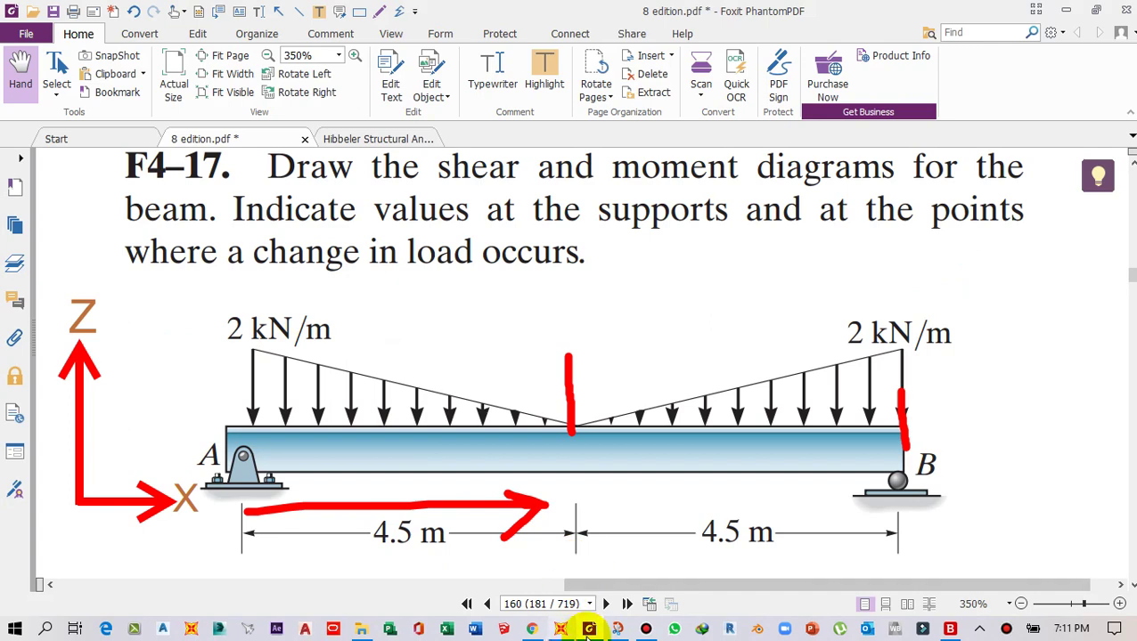
left_click(561, 628)
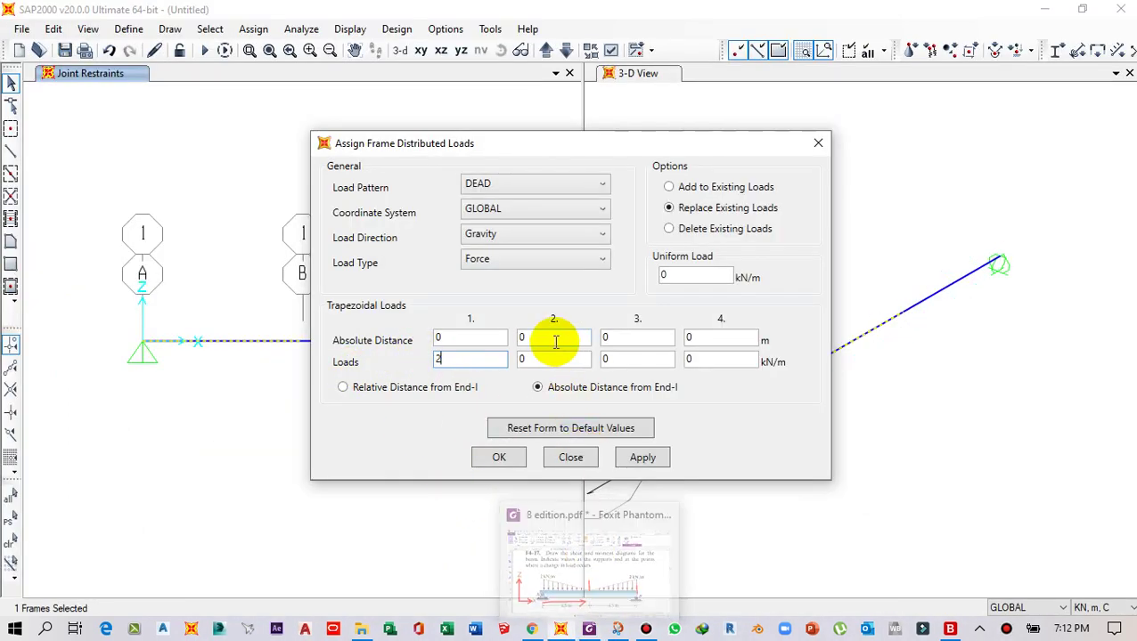
left_click(601, 629)
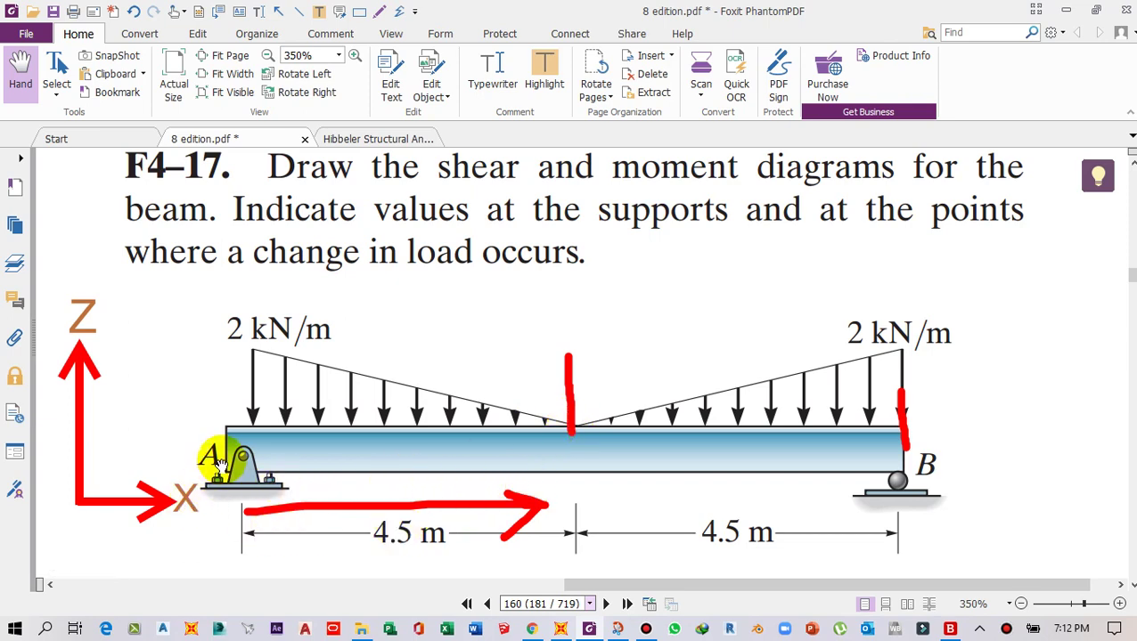
left_click(589, 629)
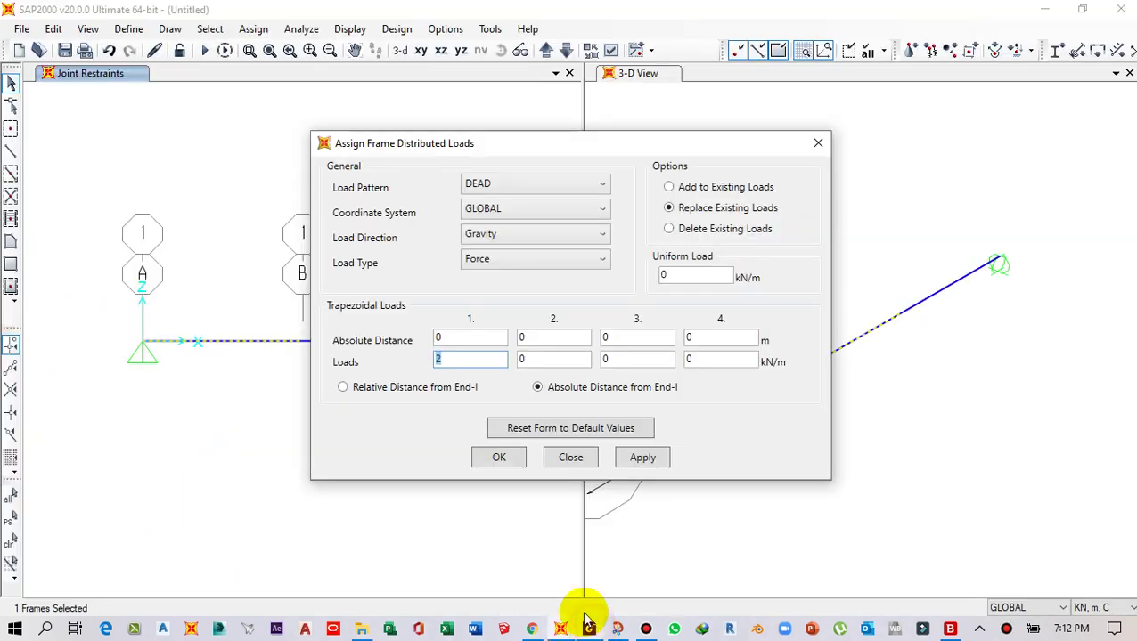
left_click(538, 338)
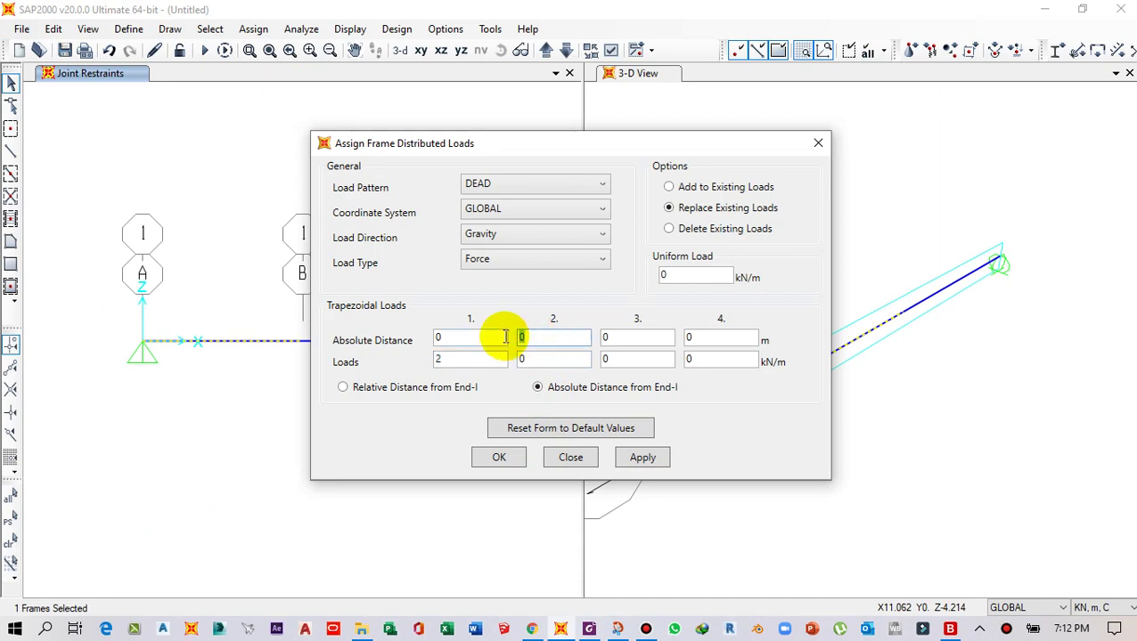
type("4.5")
left_click_drag(536, 145, 738, 121)
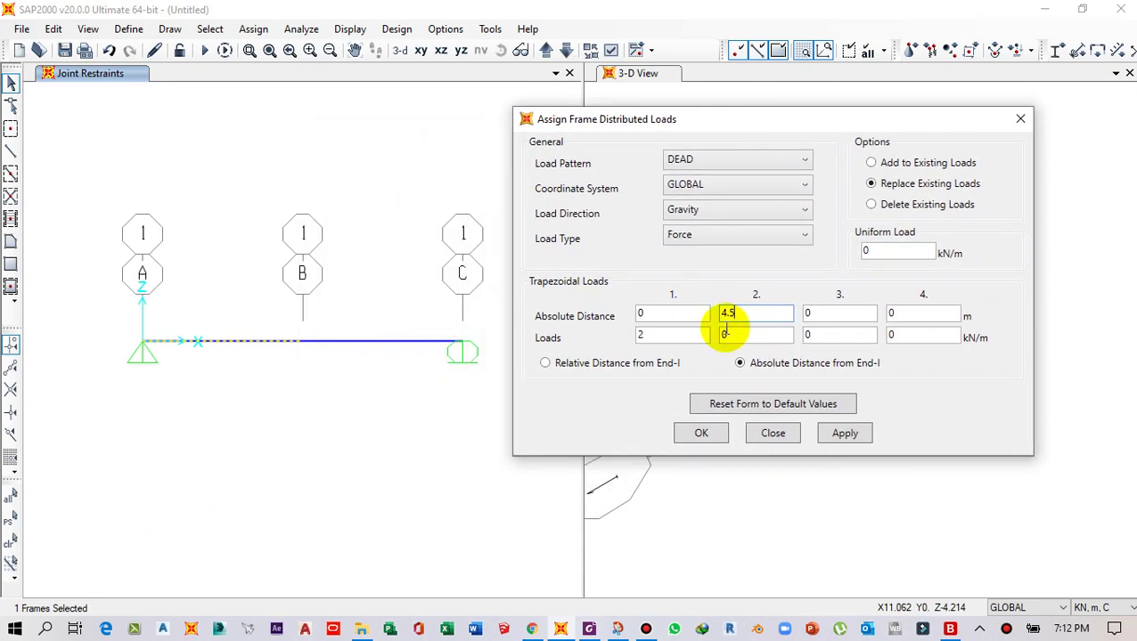
left_click(844, 435)
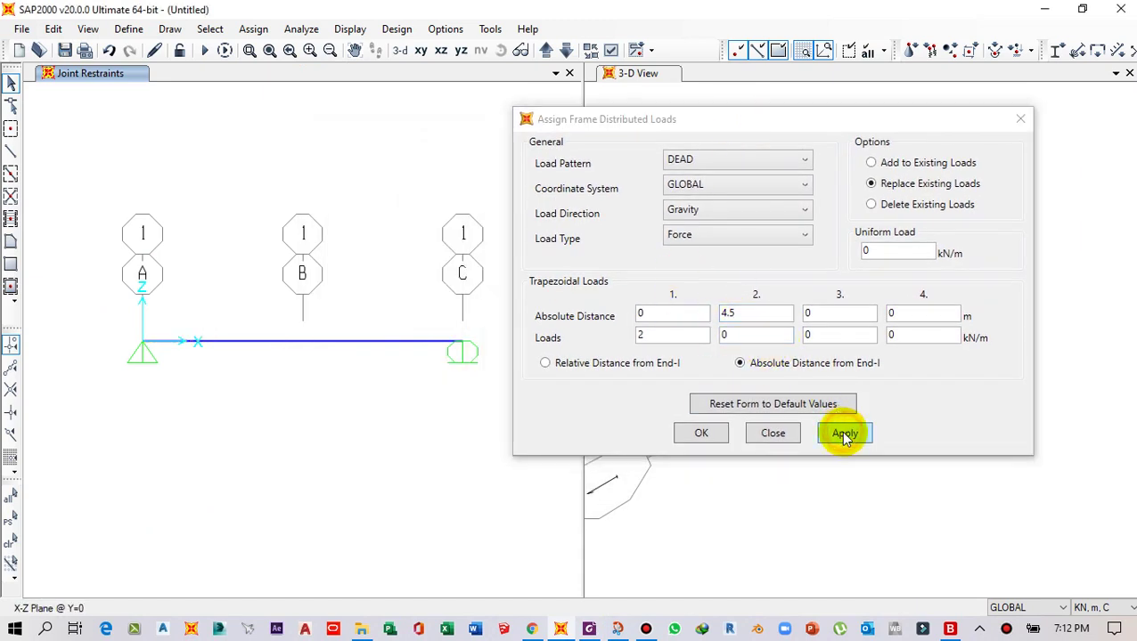
left_click(700, 434)
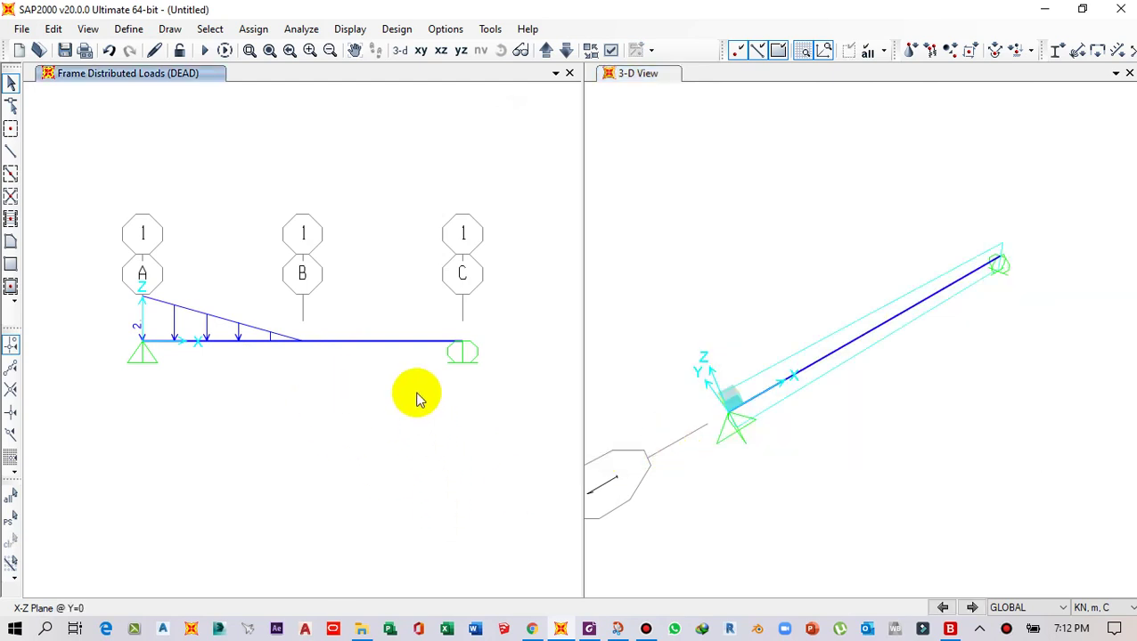
Step: Select member B-C and start assigning a distributed frame load to it, keeping the beam view clear of the dialog
left_click_drag(362, 361, 366, 329)
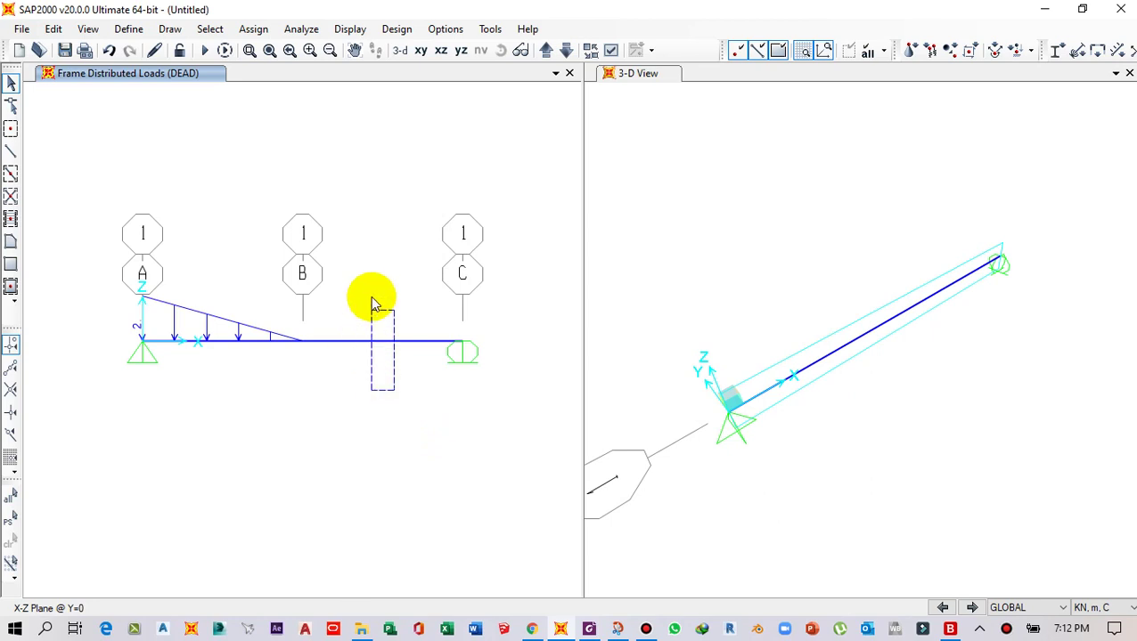
left_click_drag(374, 263, 371, 264)
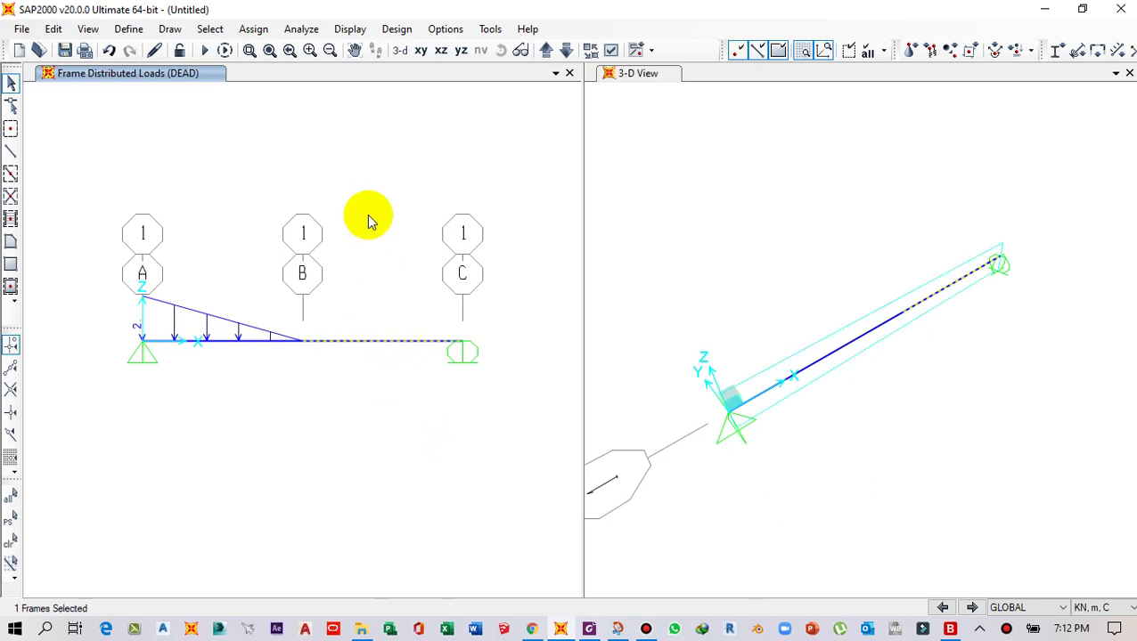
left_click(253, 30)
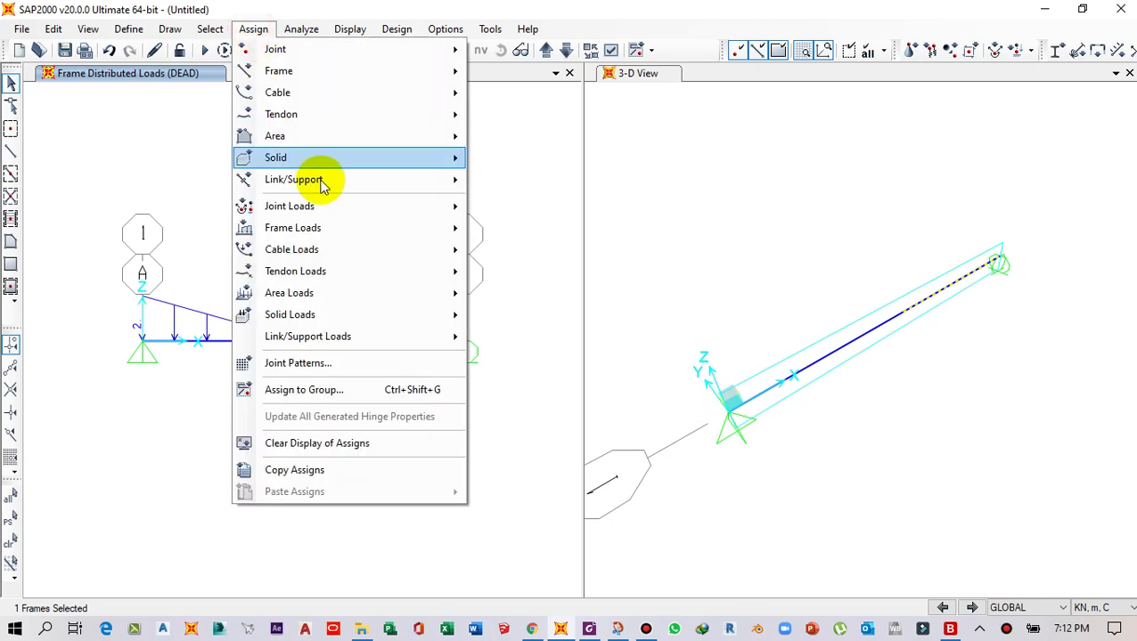
mouse_move(333, 227)
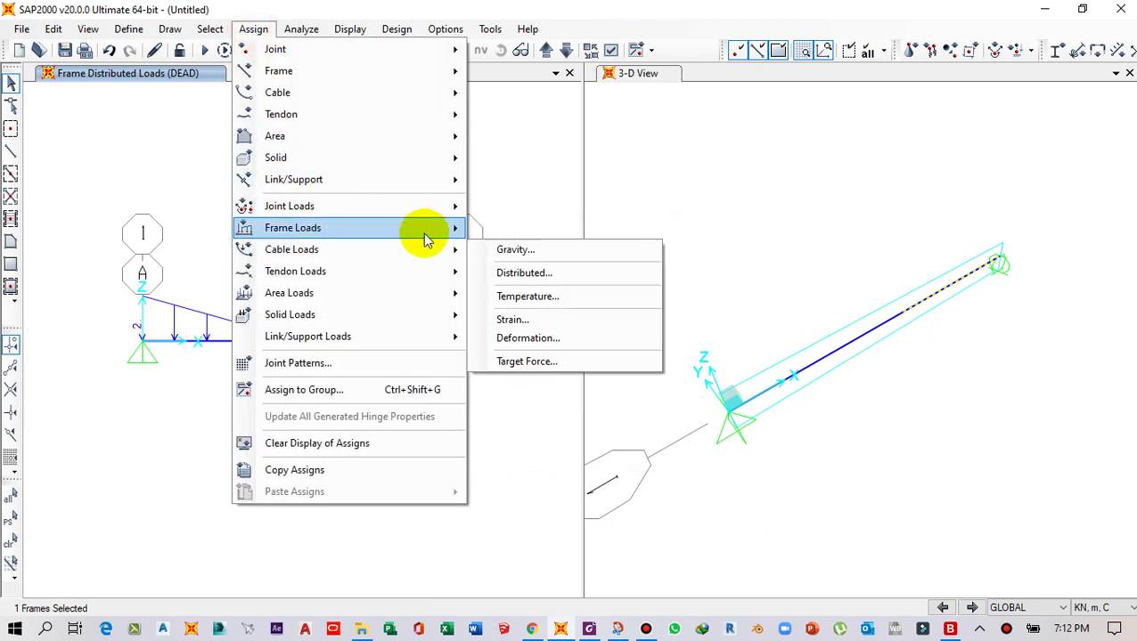
left_click(524, 278)
left_click_drag(552, 158, 743, 119)
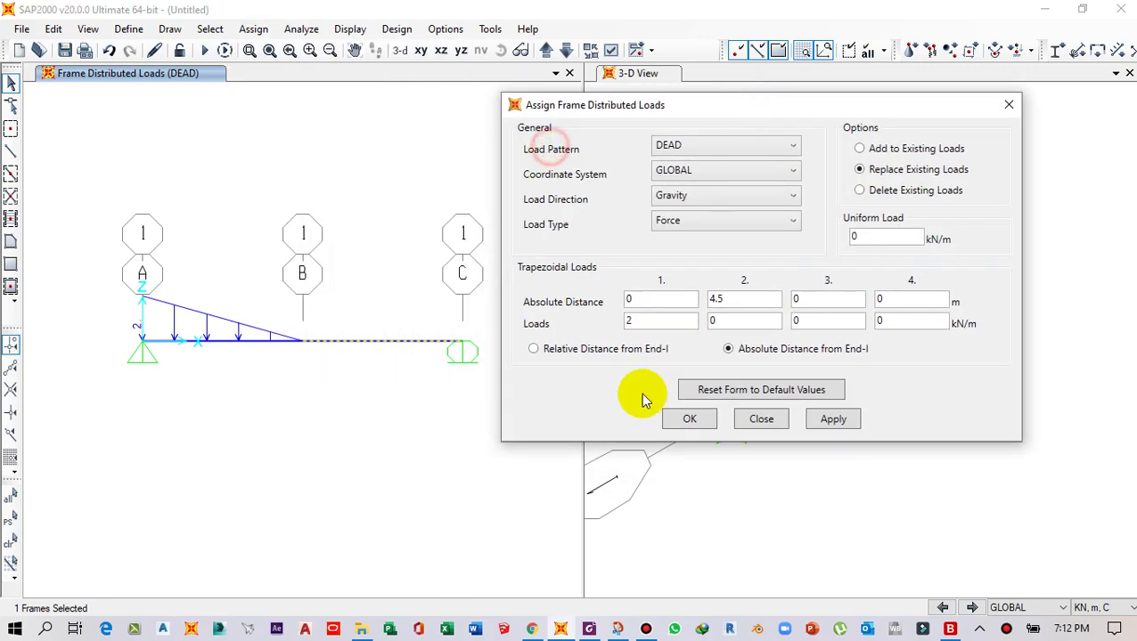
Step: In the problem PDF, pencil an outline around the triangular load between midspan and support B, marking its midspan start with 0
left_click(588, 629)
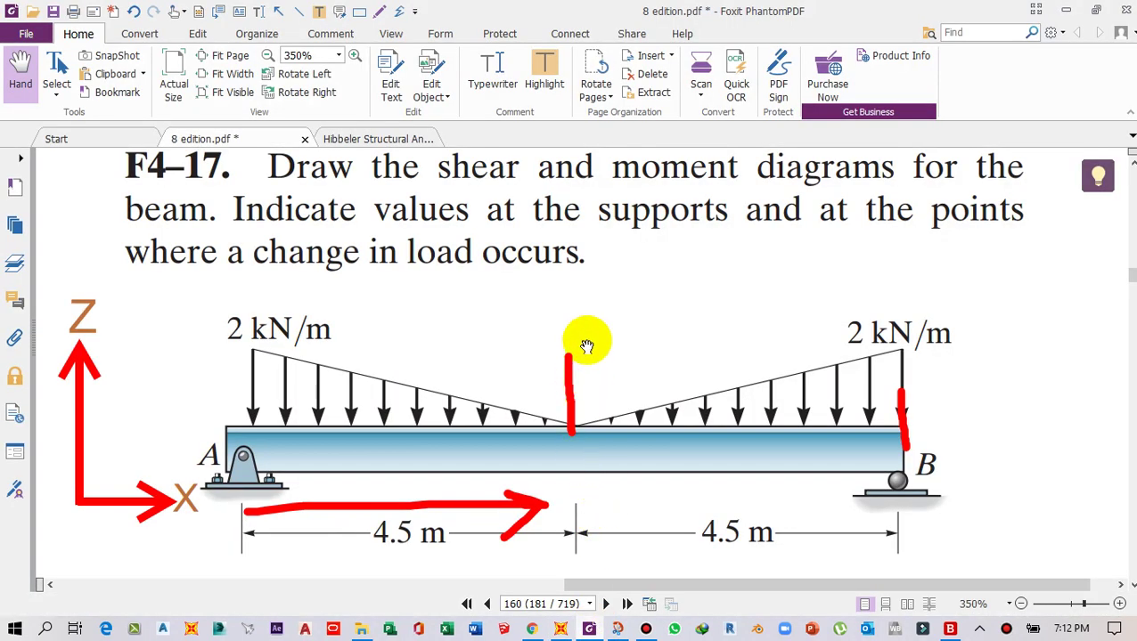
left_click(378, 12)
mouse_move(572, 339)
left_mouse_down()
mouse_move(891, 292)
mouse_move(1025, 352)
mouse_move(1028, 441)
mouse_move(964, 503)
left_mouse_up()
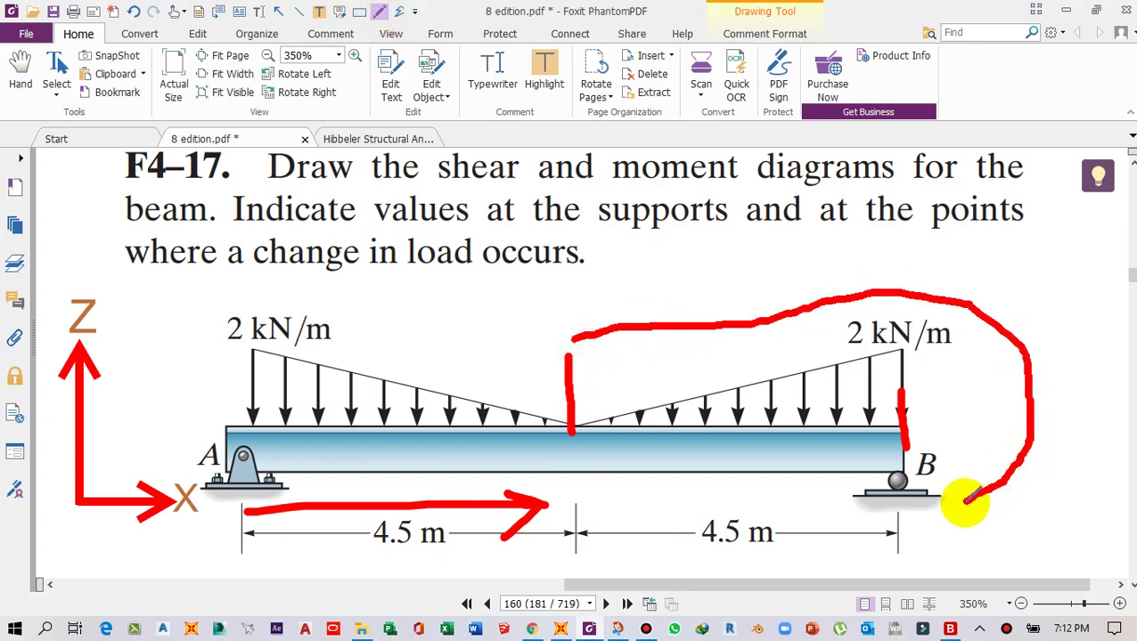
left_click_drag(569, 434, 579, 496)
mouse_move(560, 301)
left_mouse_down()
mouse_move(558, 328)
mouse_move(562, 303)
mouse_move(807, 289)
left_mouse_up()
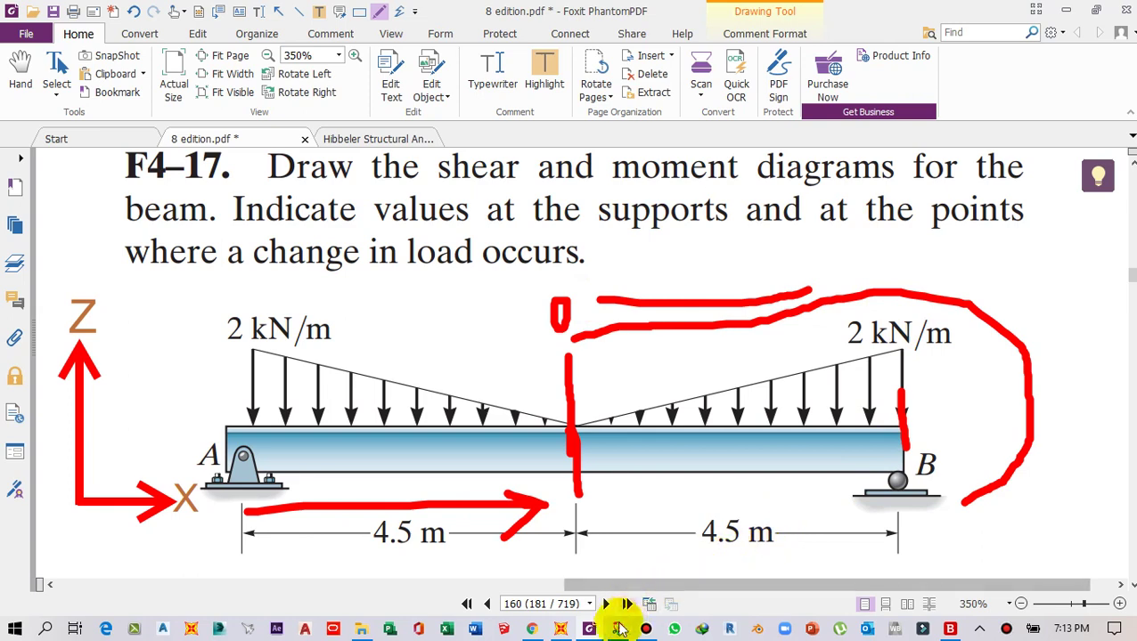
left_click(579, 627)
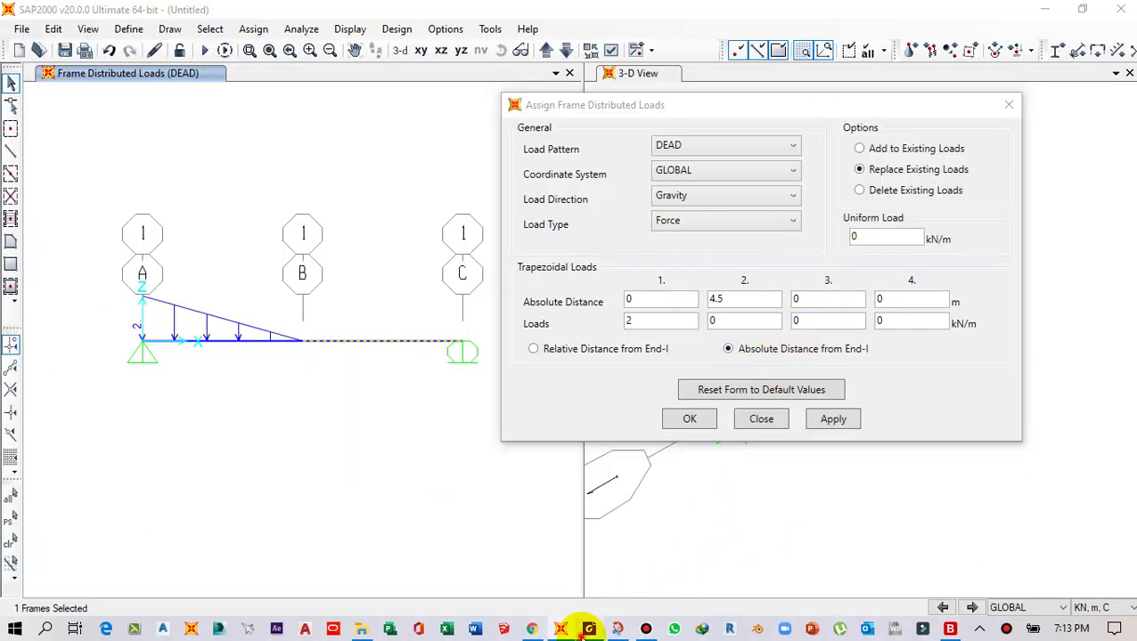
Step: Recheck the midspan load in the problem PDF and set the first trapezoidal load at distance 0 to 0 kN/m
left_click(587, 629)
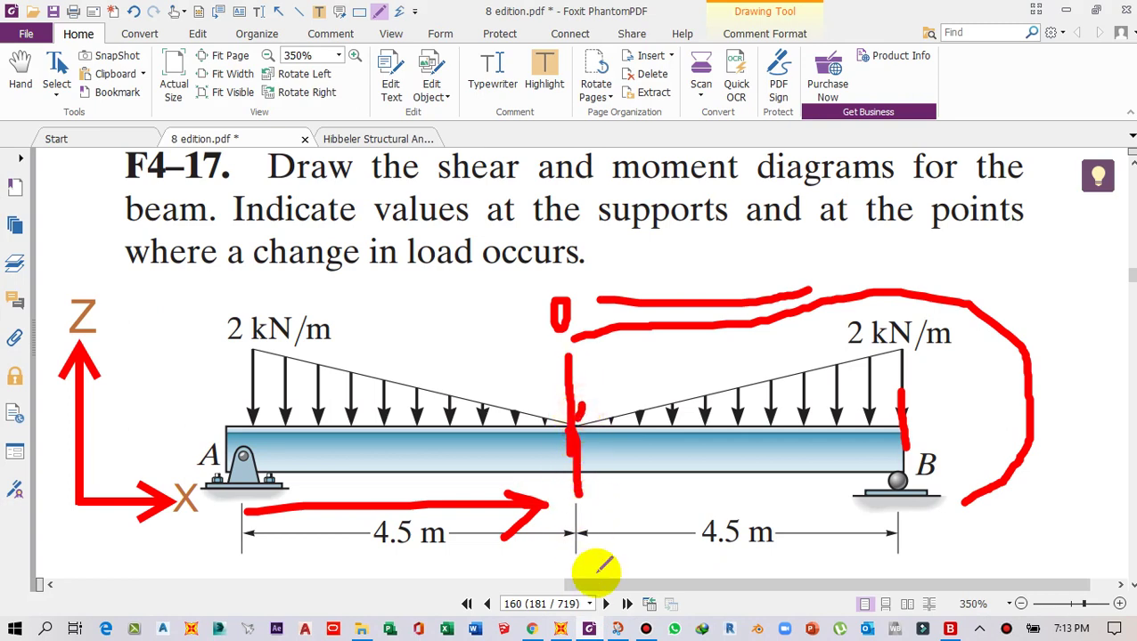
left_click(560, 629)
double_click(638, 324)
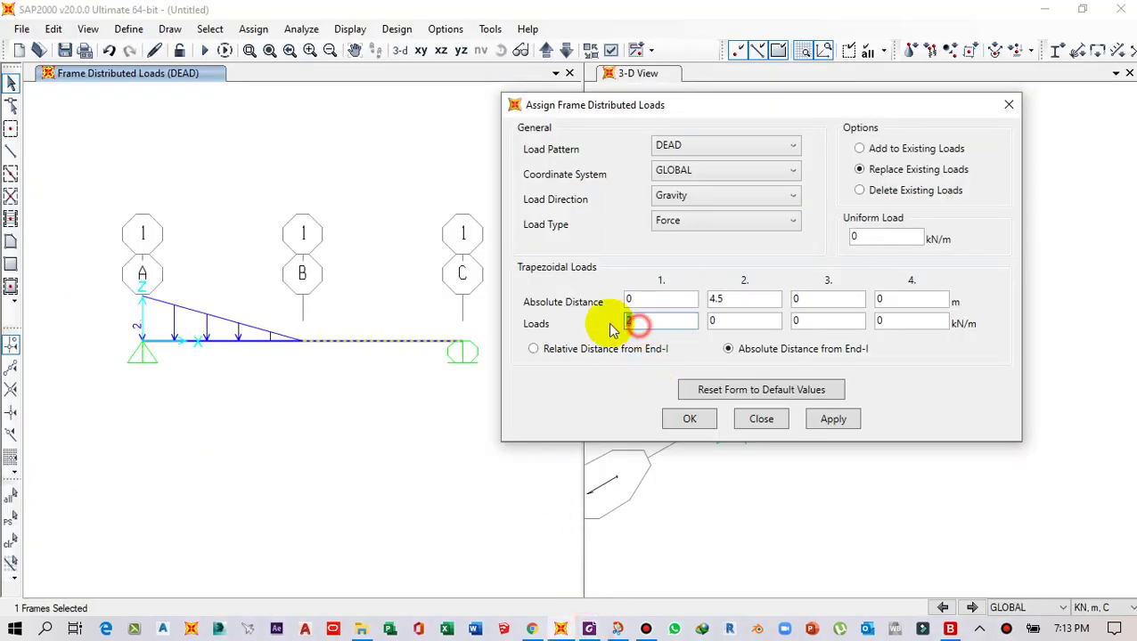
type("0")
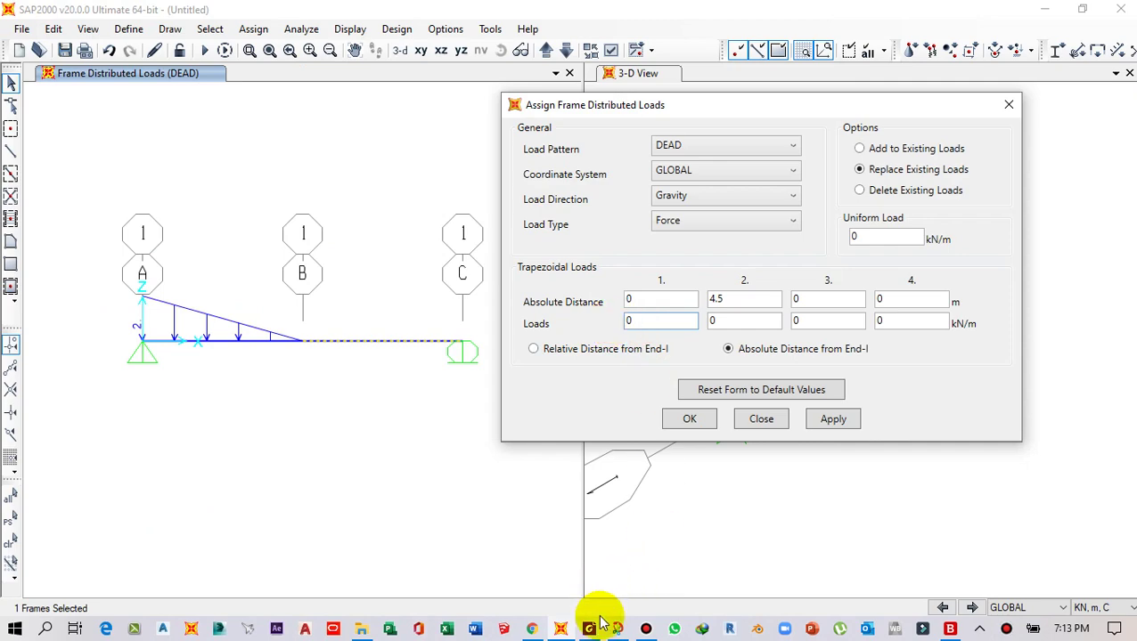
Step: Trace the rising load in the PDF, set the second trapezoidal load at 4.5 m to 2 kN/m, and assign it to member B-C
left_click(589, 628)
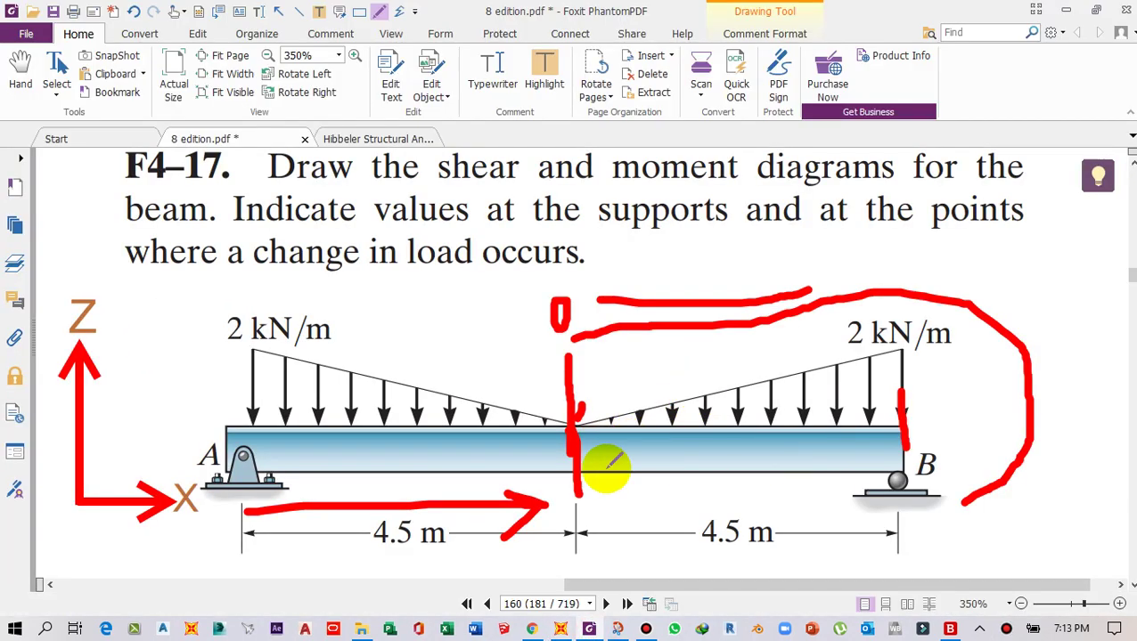
mouse_move(581, 424)
left_mouse_down()
mouse_move(679, 393)
mouse_move(842, 369)
left_mouse_up()
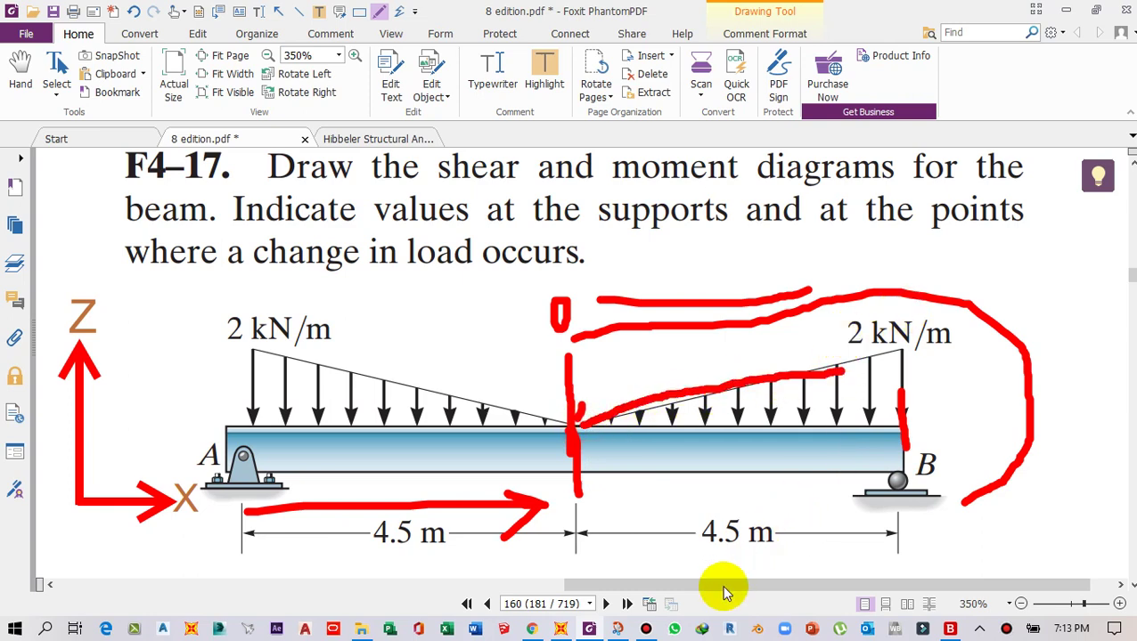
left_click(589, 627)
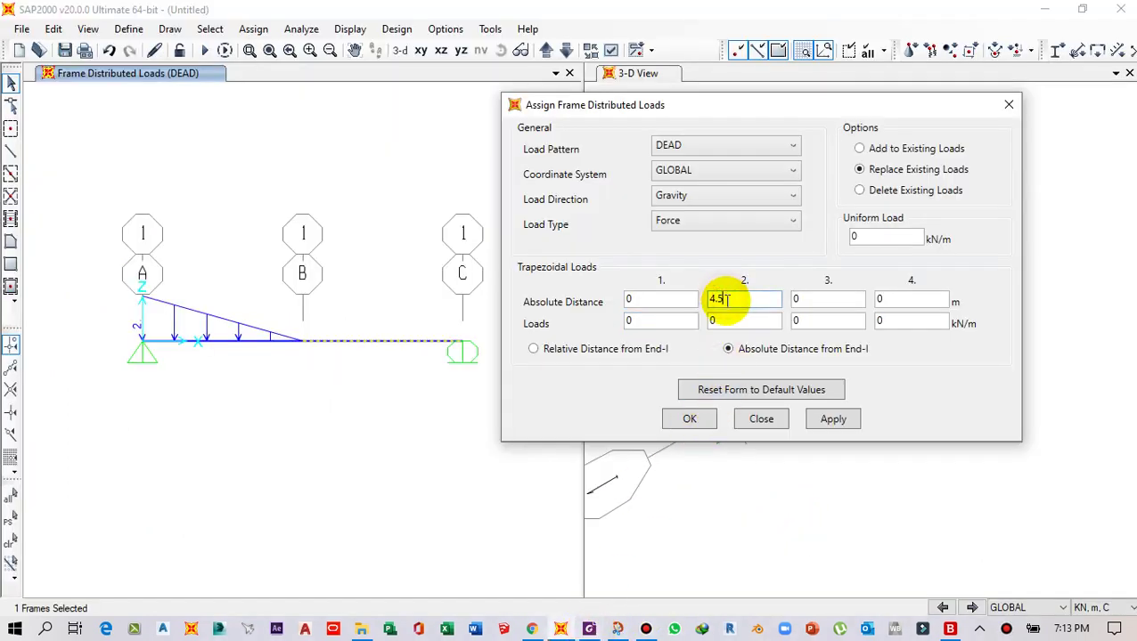
double_click(712, 324)
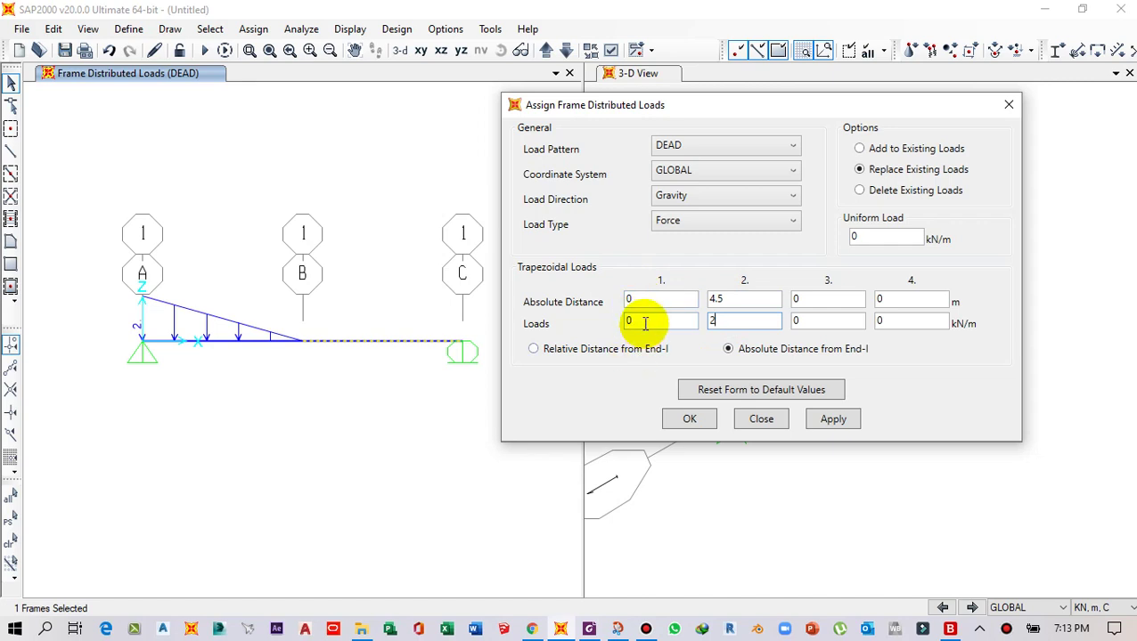
left_click(589, 628)
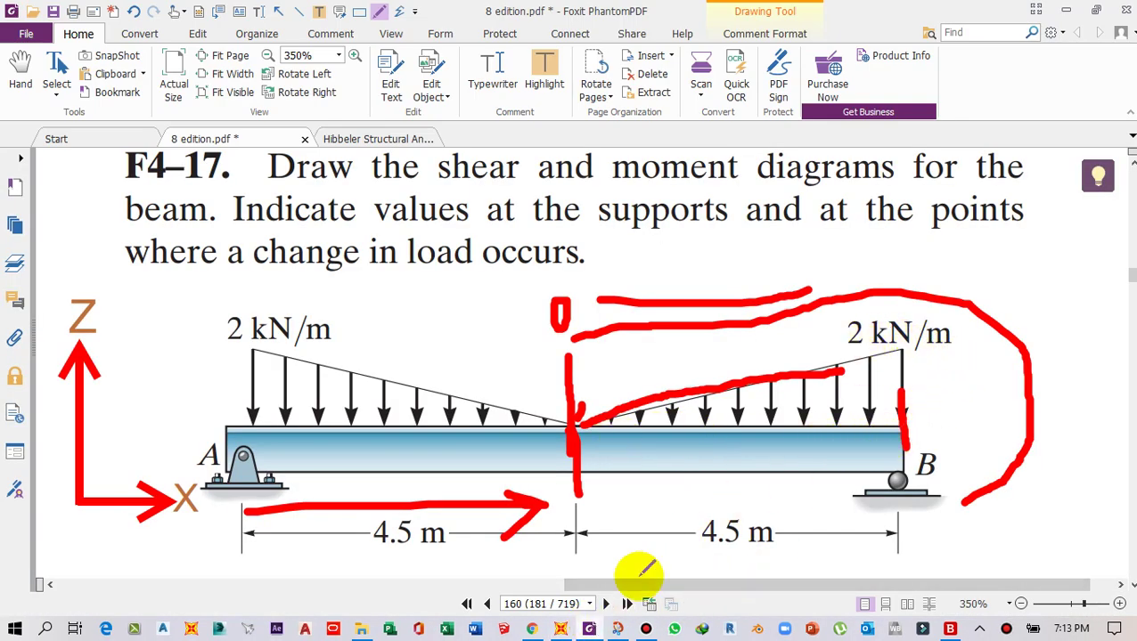
left_click(589, 628)
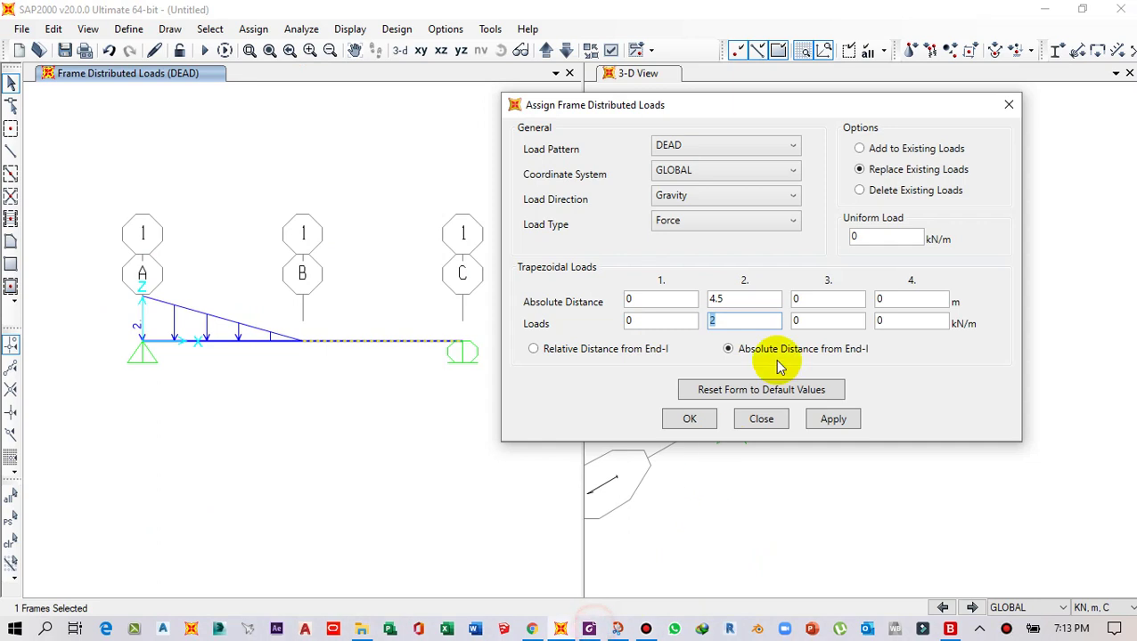
left_click(837, 421)
left_click(689, 420)
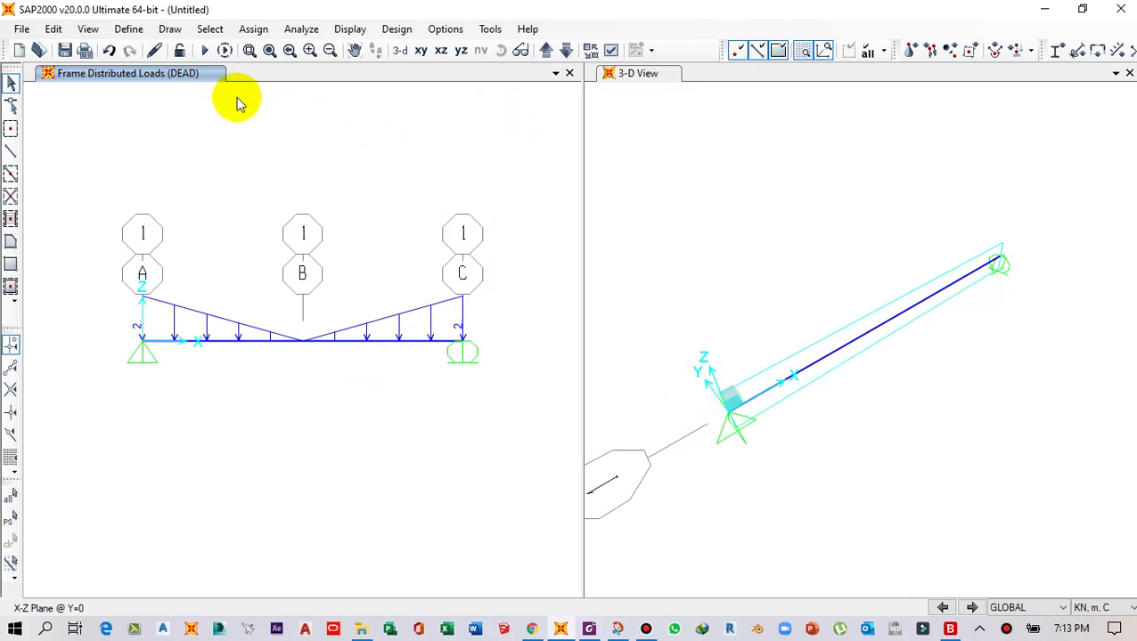
Step: Turn on Model-Alive, dismiss its save request, and start the analysis from the load case list with the MODAL case selected
left_click(226, 54)
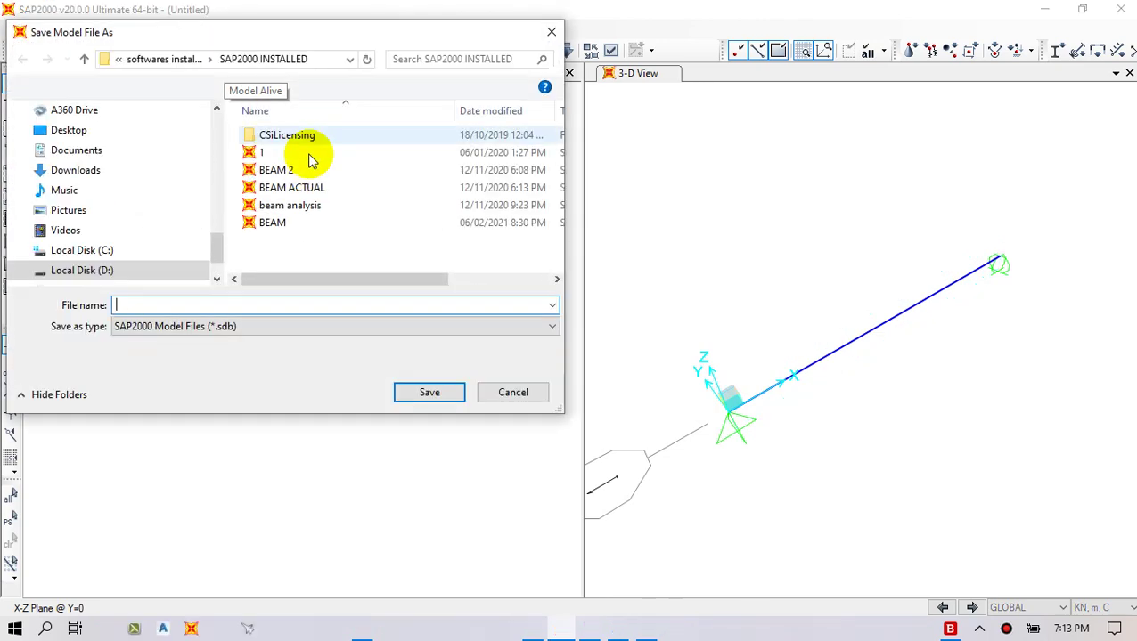
left_click(554, 33)
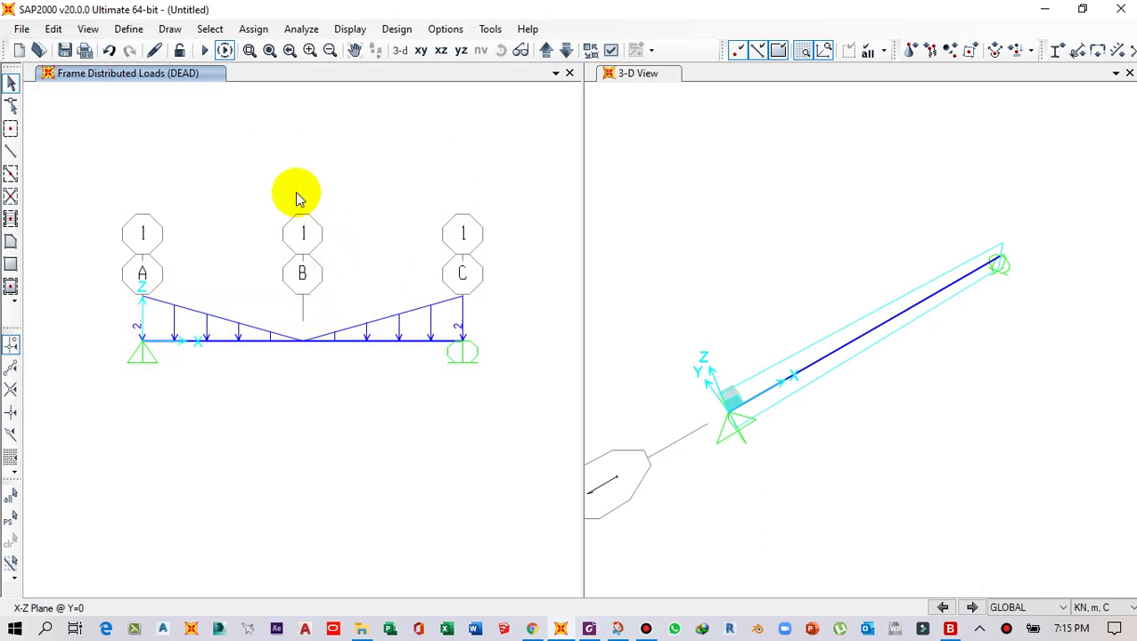
left_click(206, 51)
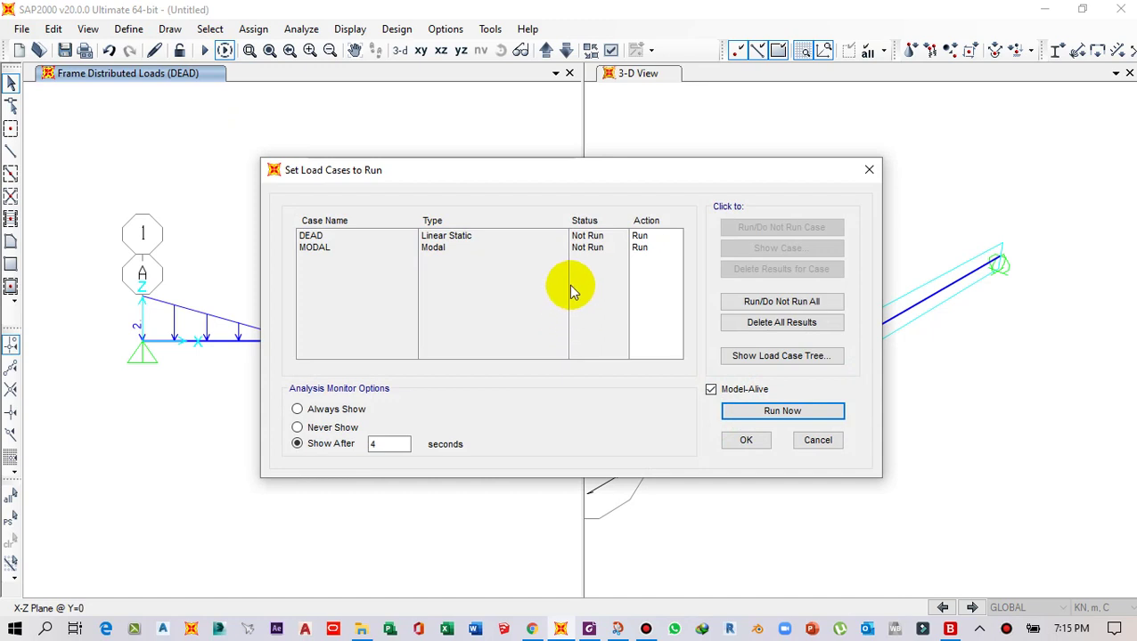
left_click(645, 248)
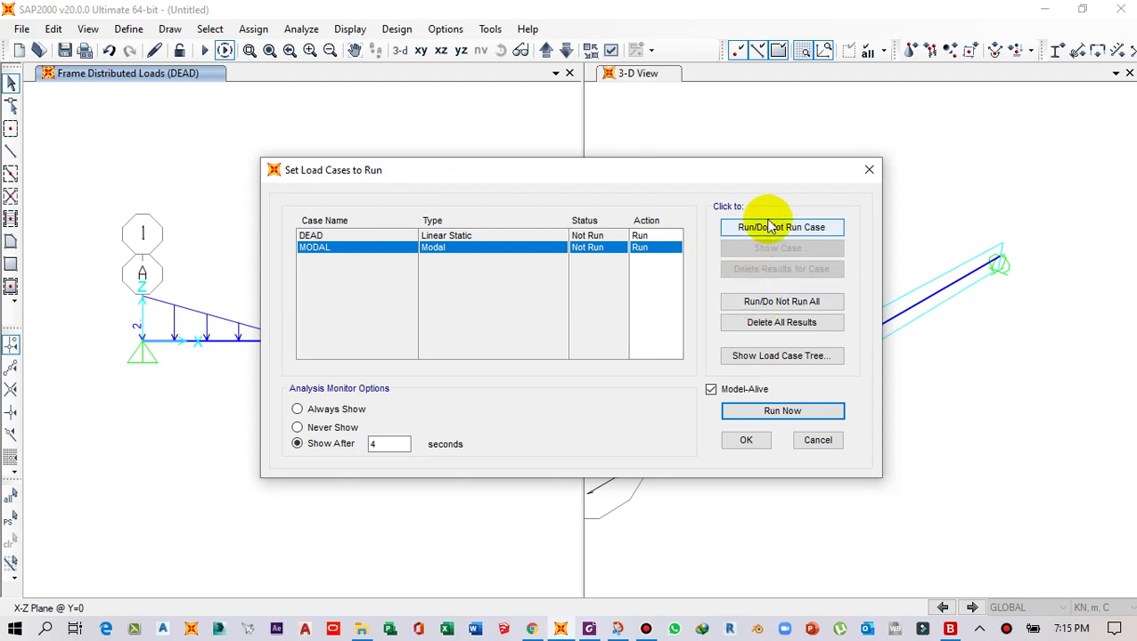
left_click(784, 413)
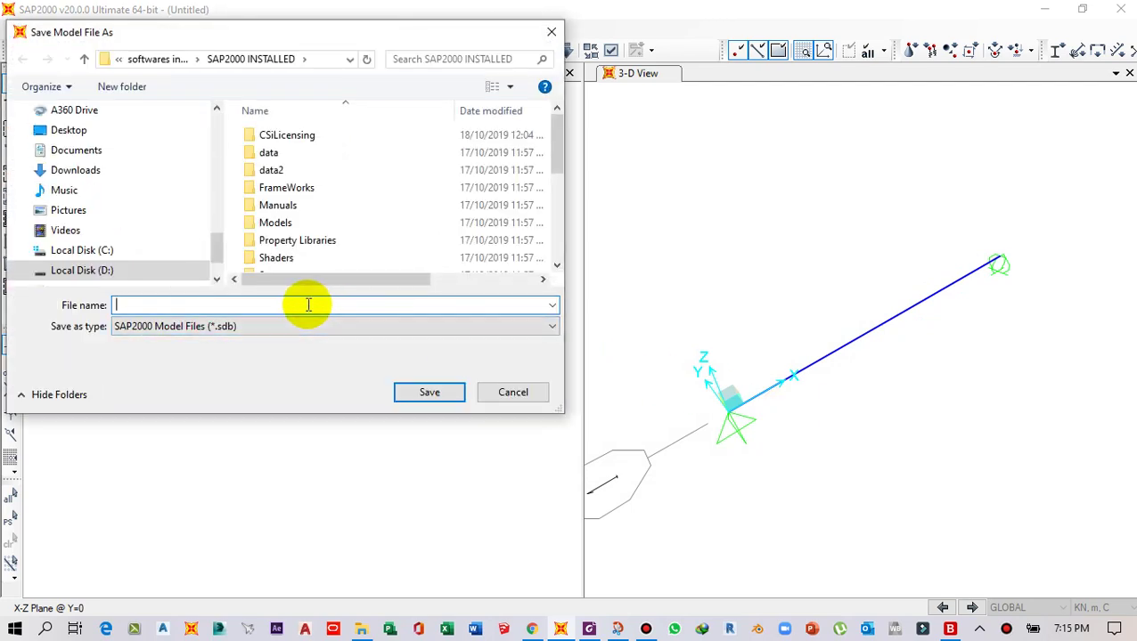
Step: Save the model as "beam", replacing the existing file, and run the analysis
type("bea")
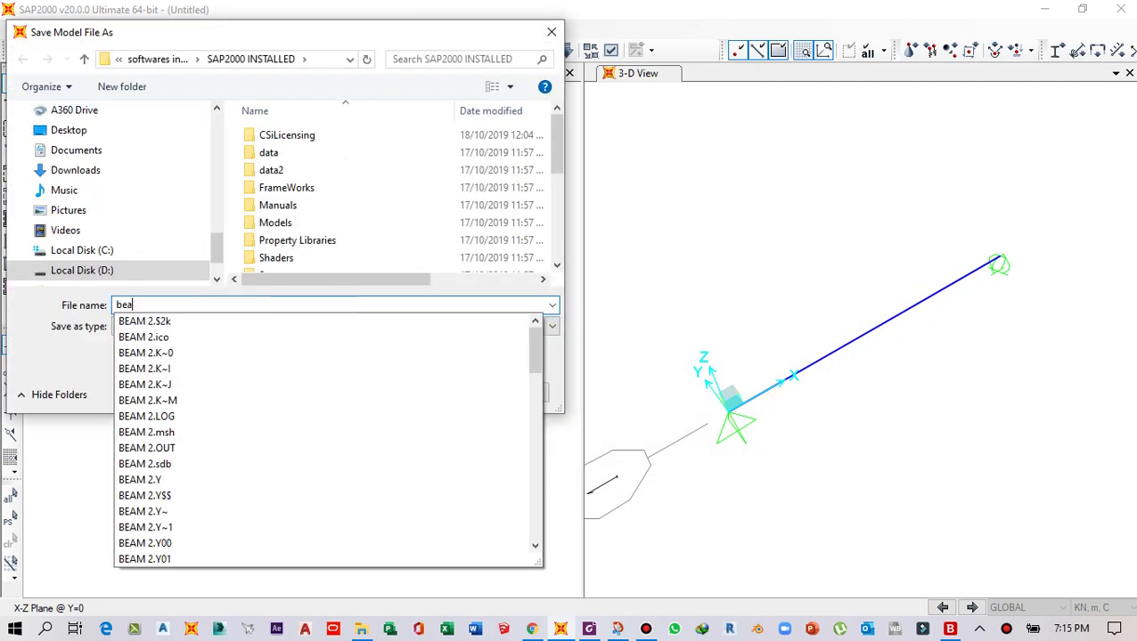
type("m")
left_click(47, 307)
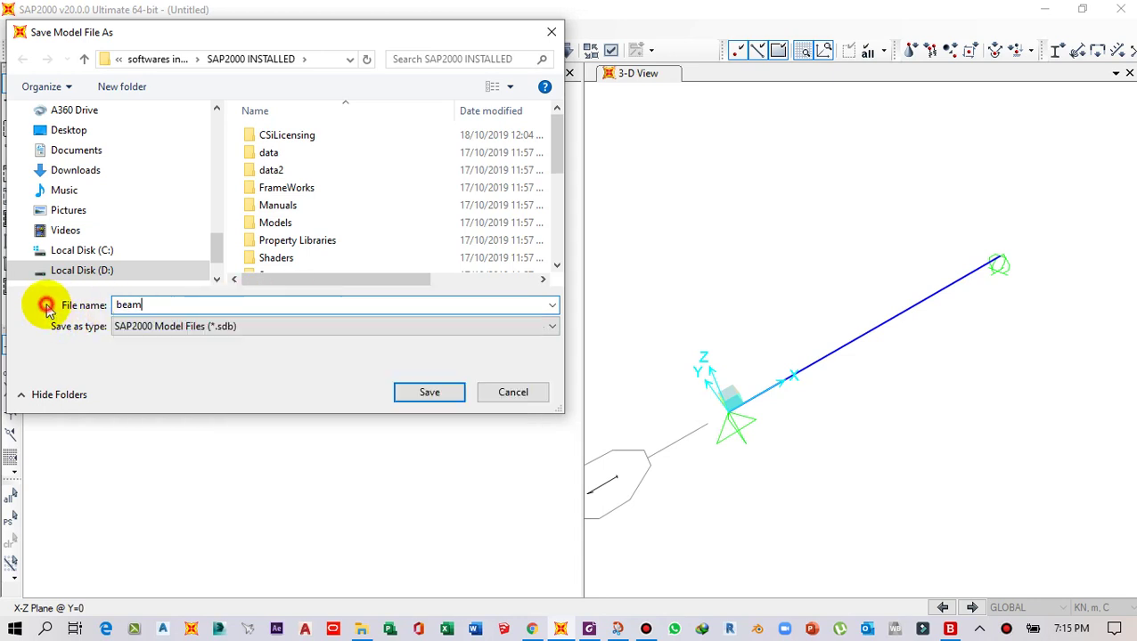
left_click(419, 396)
left_click(621, 319)
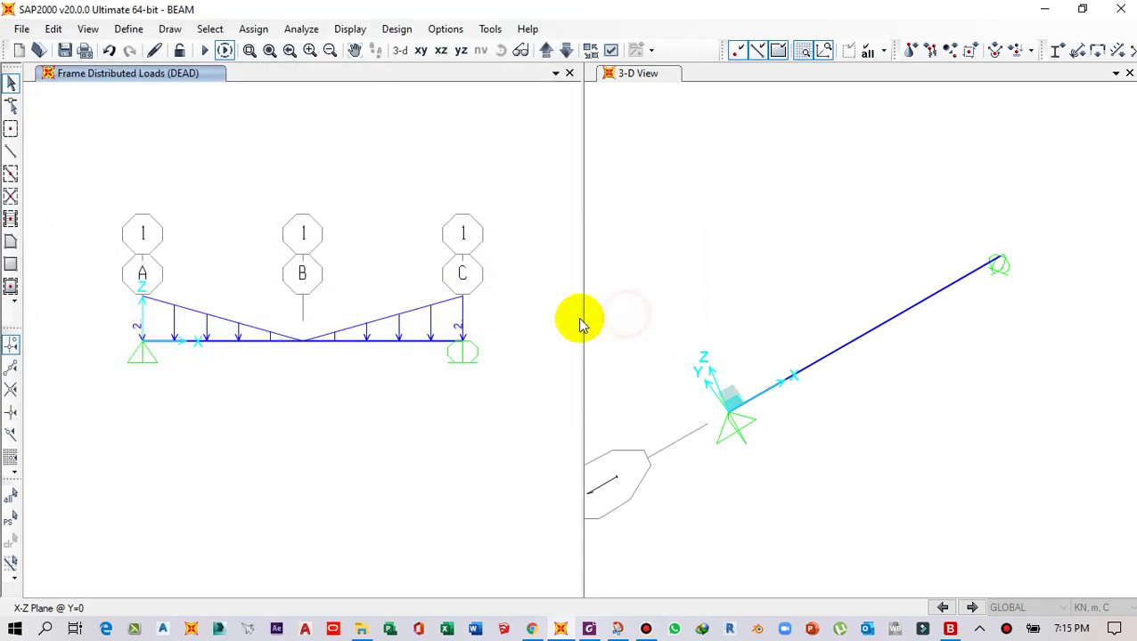
key("F5")
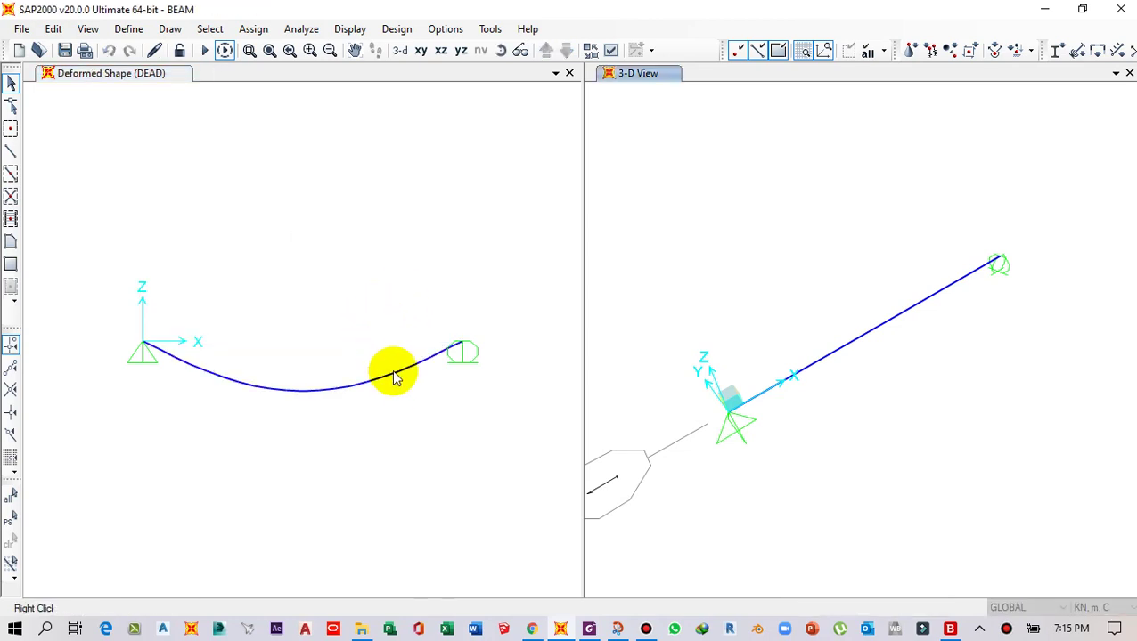
Step: Select member B-C in the deformed shape view
left_click(390, 372)
left_click_drag(375, 347, 376, 344)
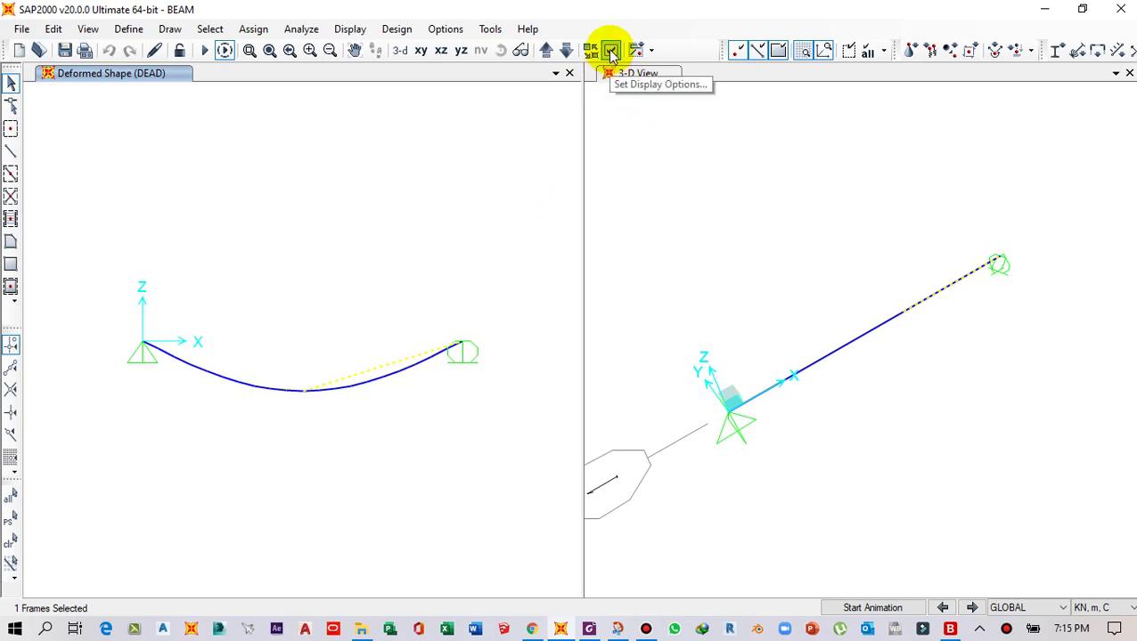
left_click(414, 137)
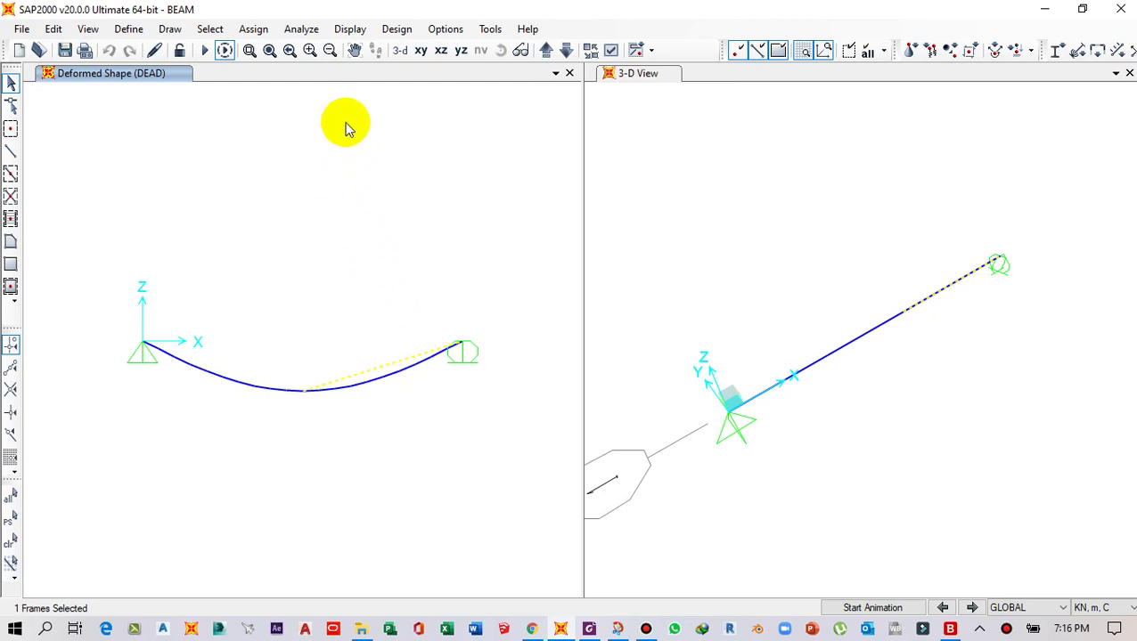
Step: Display the Shear 2-2 force diagram of the frames for the DEAD case with Show Values enabled
left_click(301, 29)
mouse_move(267, 34)
mouse_move(353, 33)
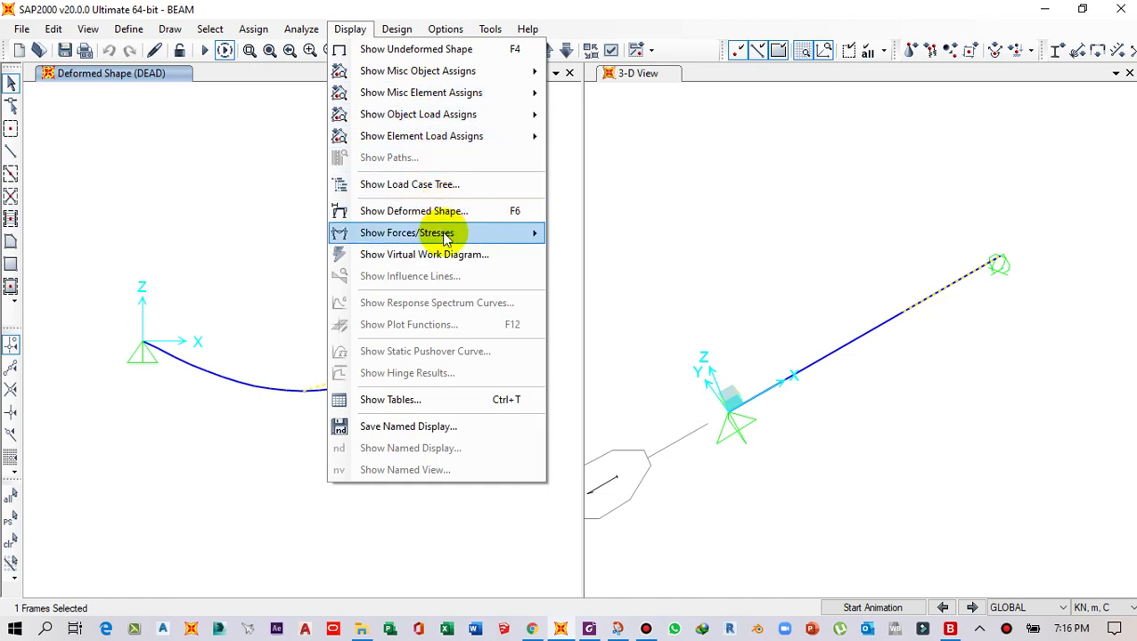
mouse_move(445, 236)
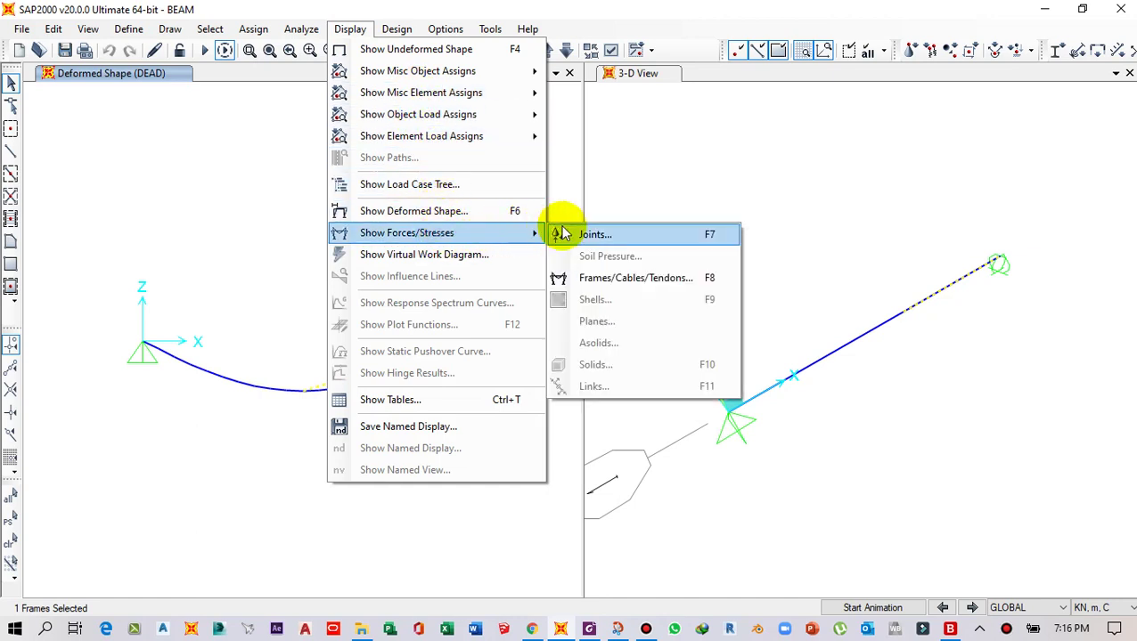
left_click(612, 279)
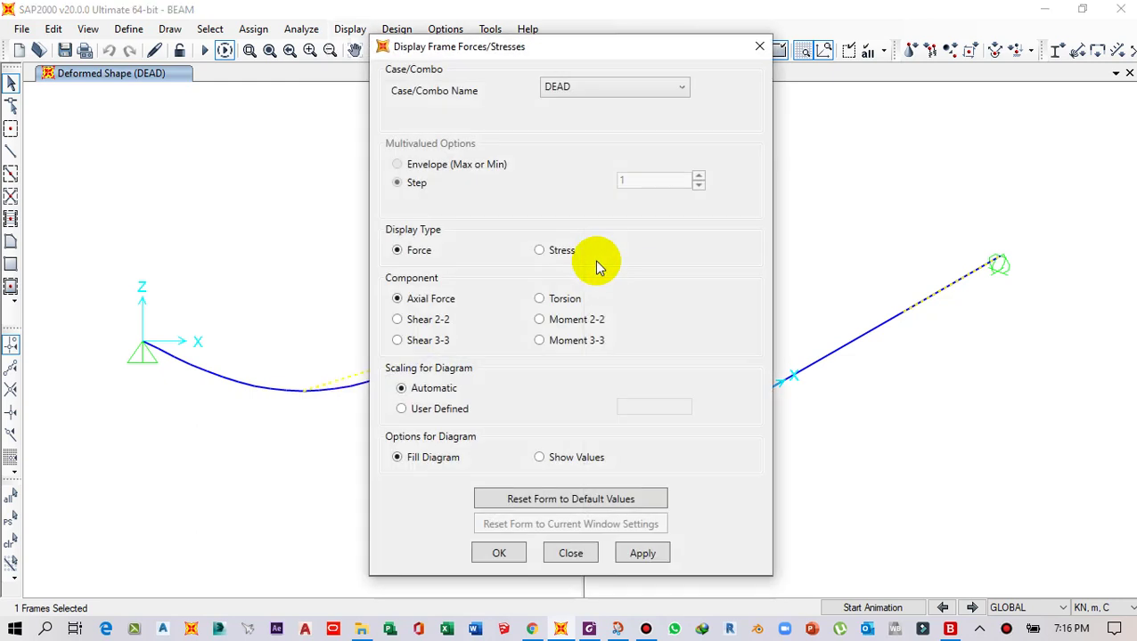
left_click_drag(541, 56, 720, 56)
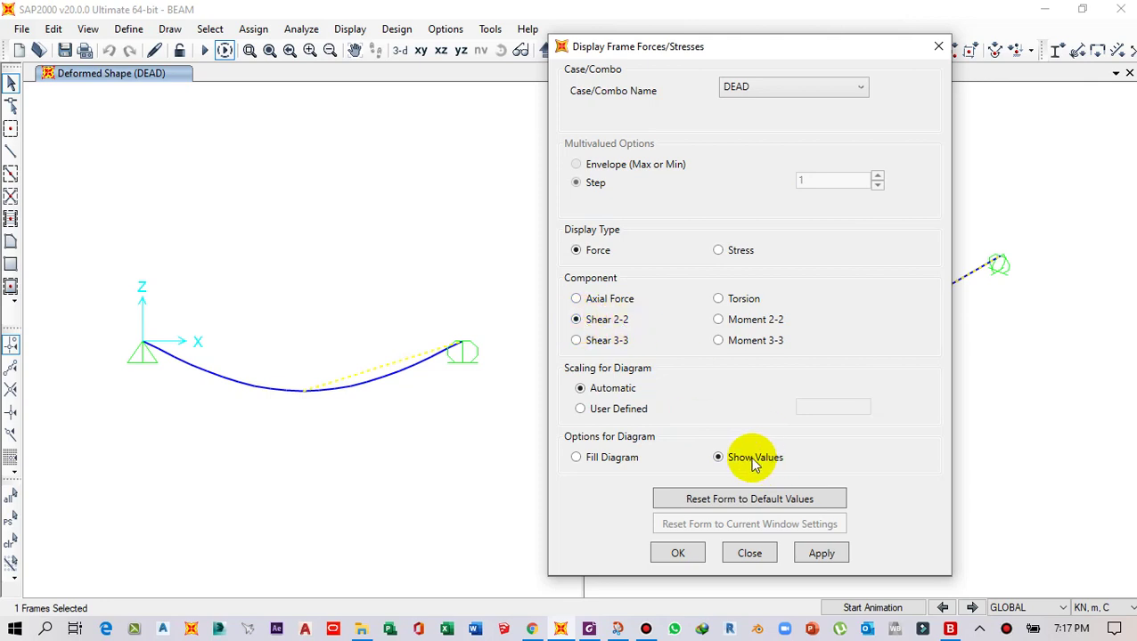
left_click(822, 554)
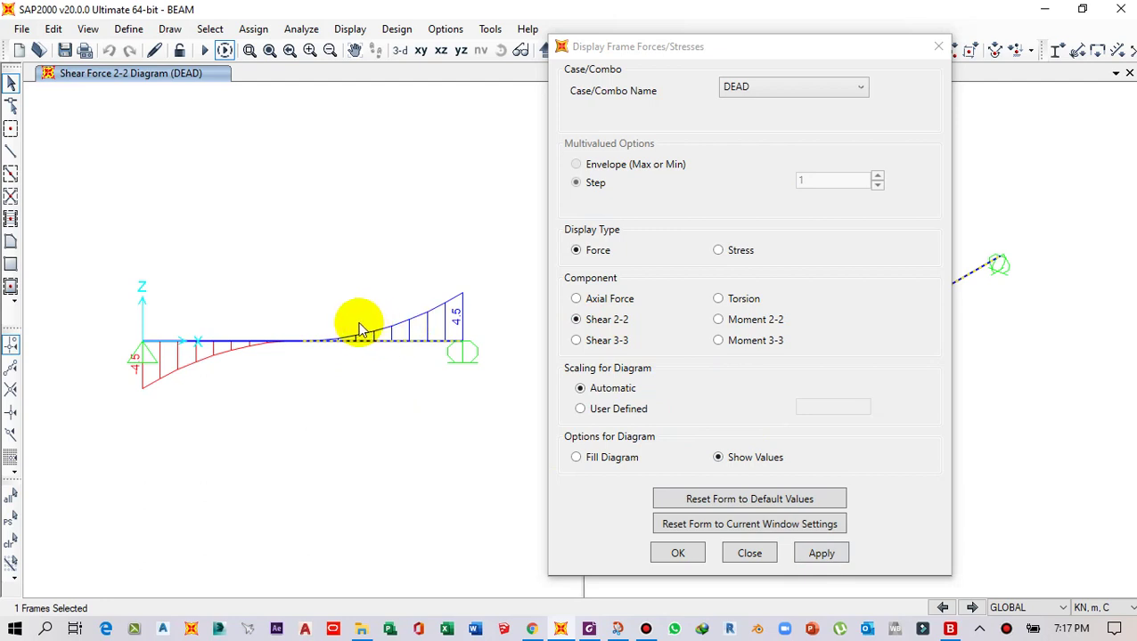
left_click(678, 552)
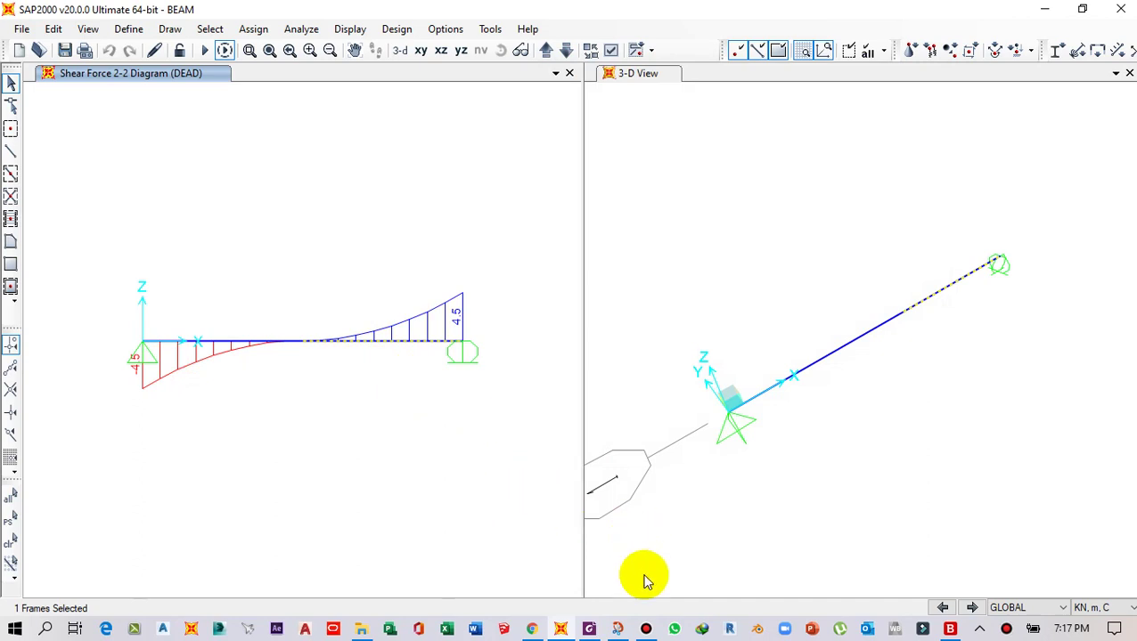
Step: Switch to Snip & Sketch and compare the shear diagram with the F4–17 textbook solution
left_click(618, 629)
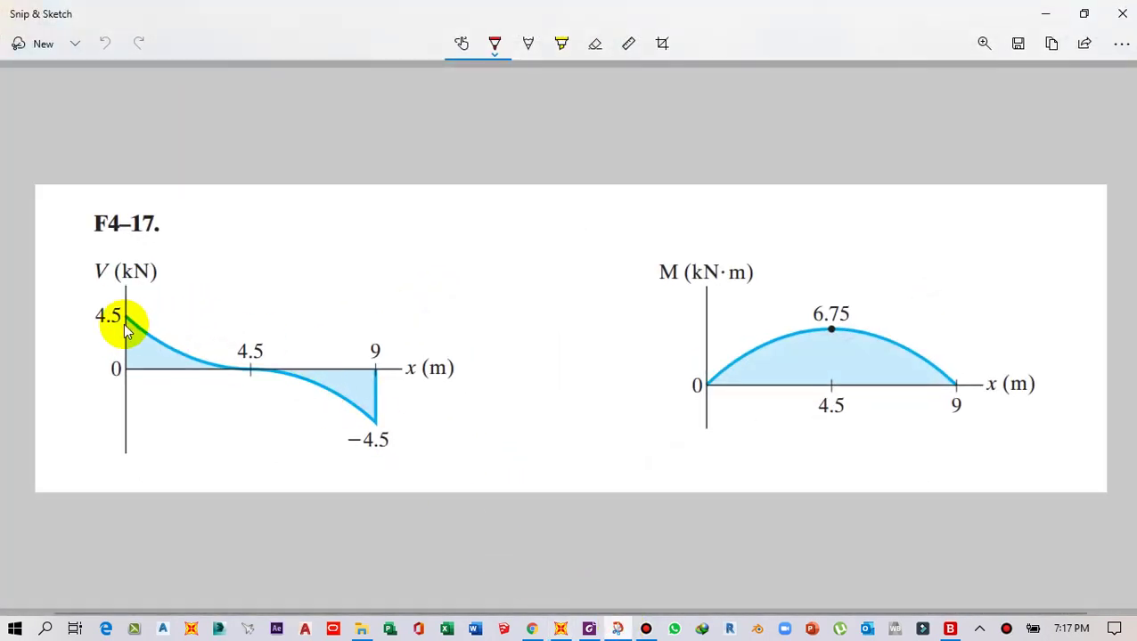